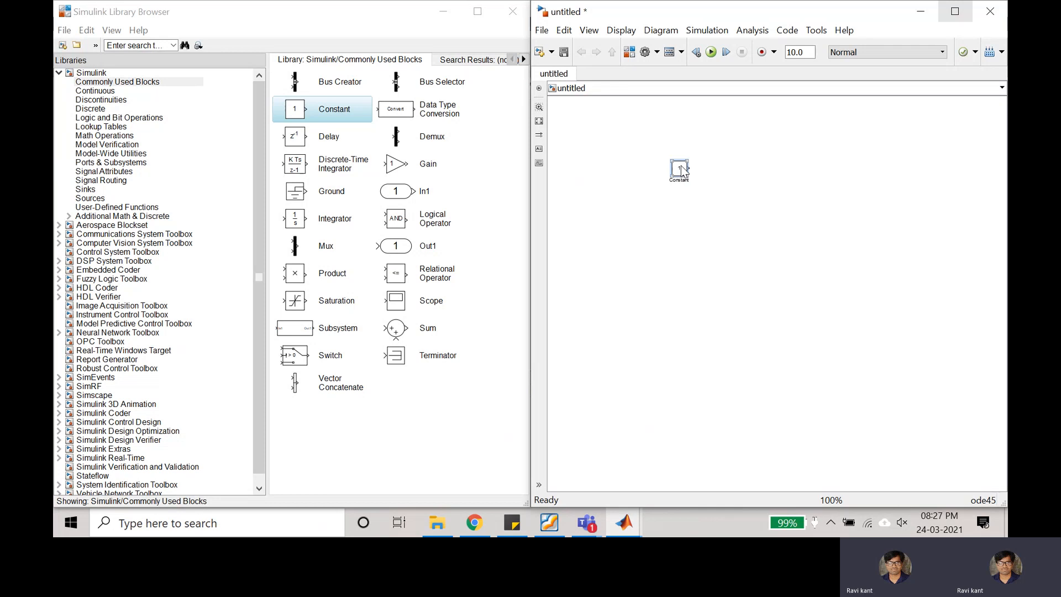
Set the Constant block's value to 9.8
{"action": "left_click", "coordinate": [665, 162]}
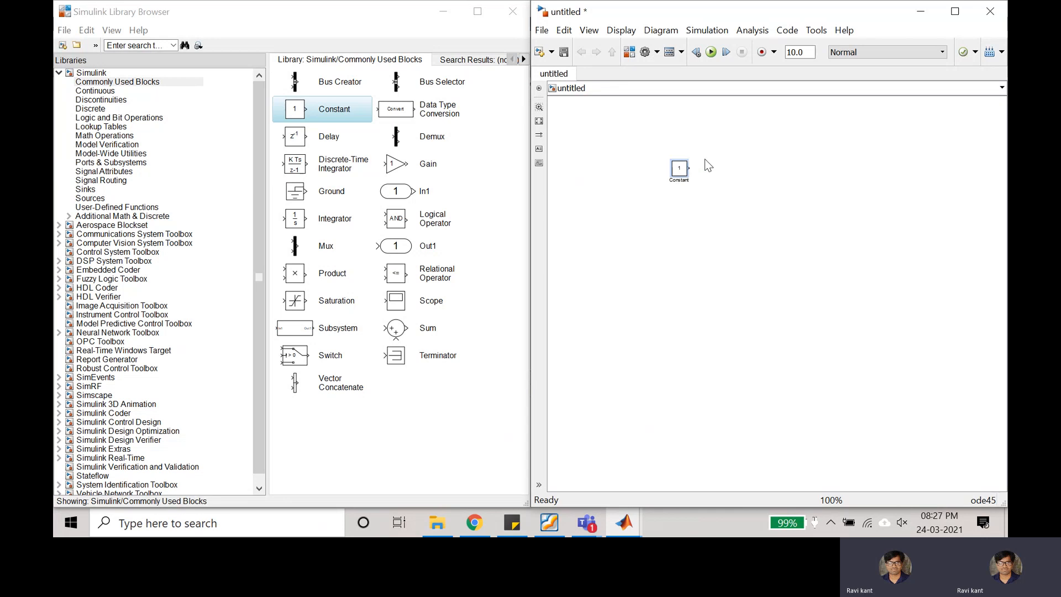
{"action": "left_click", "coordinate": [684, 165]}
{"action": "scroll", "coordinate": [704, 188], "scroll_direction": "up", "scroll_amount": 3}
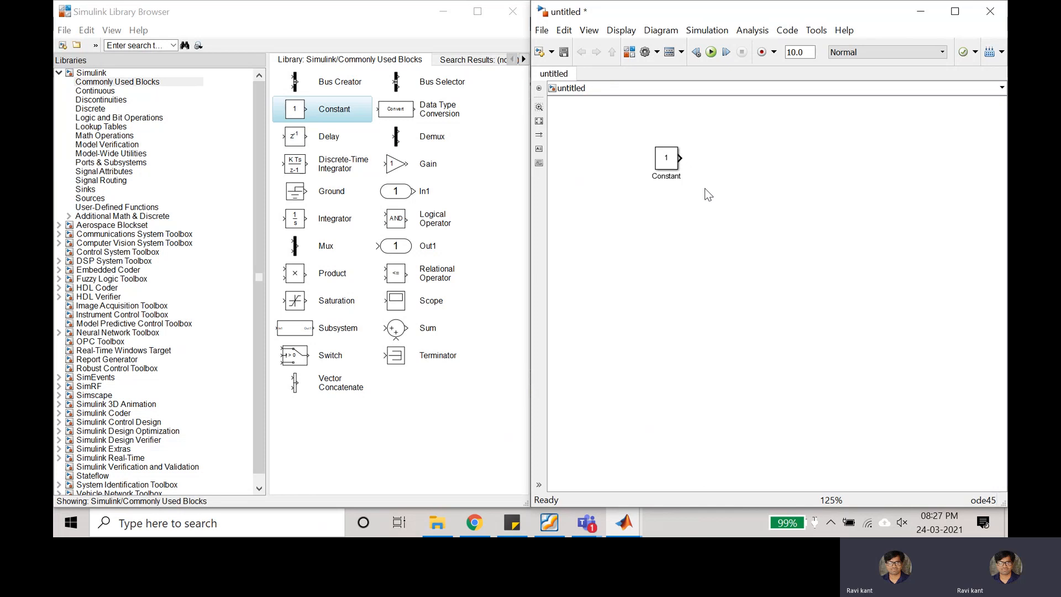
{"action": "scroll", "coordinate": [622, 123], "scroll_direction": "up", "scroll_amount": 2}
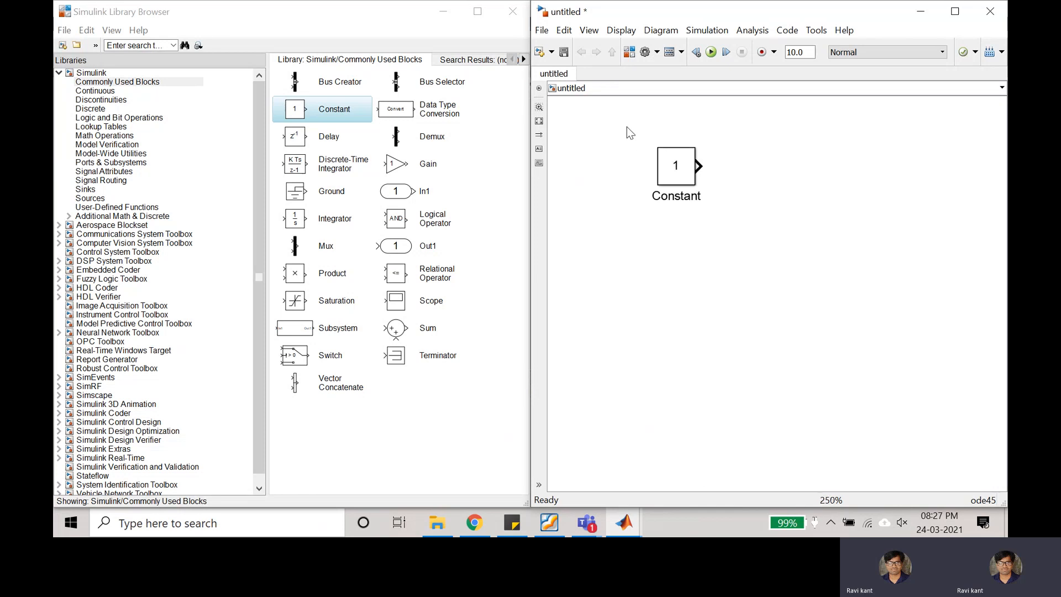
{"action": "double_click", "coordinate": [676, 168]}
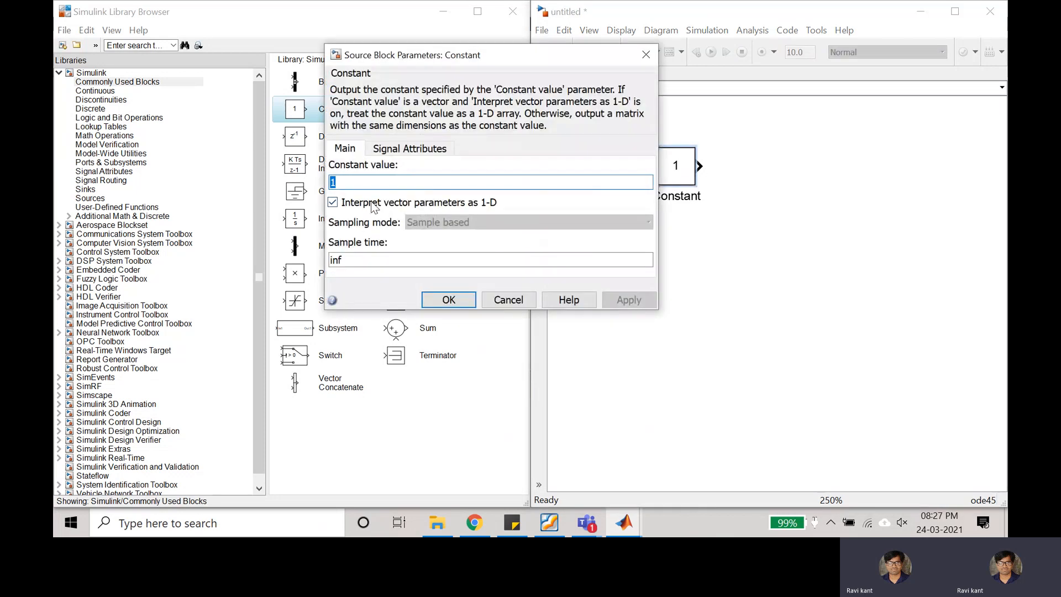
{"action": "type", "text": "9."}
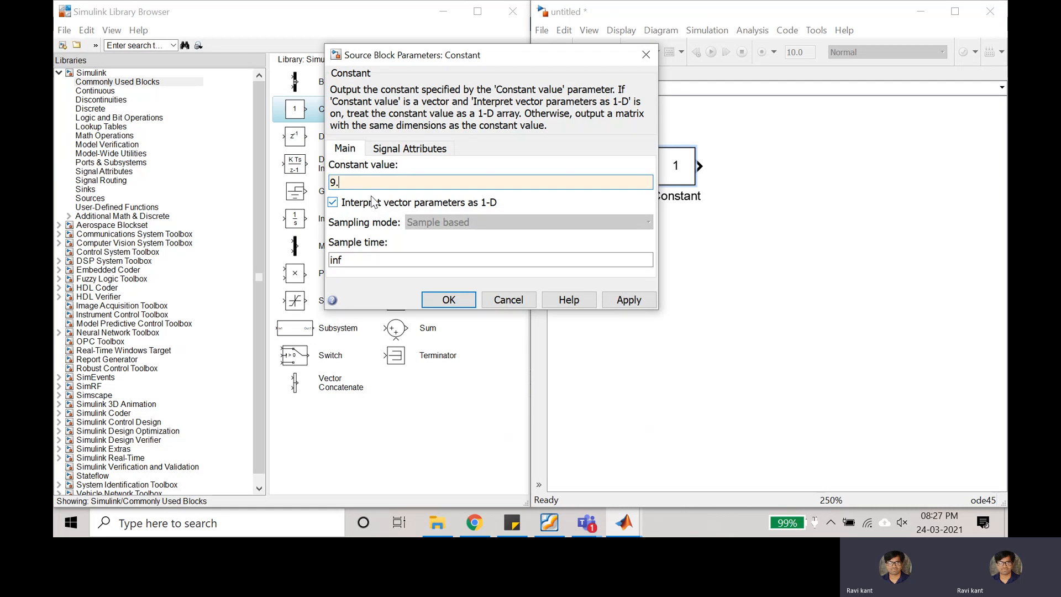
{"action": "type", "text": "8"}
{"action": "left_click", "coordinate": [628, 302]}
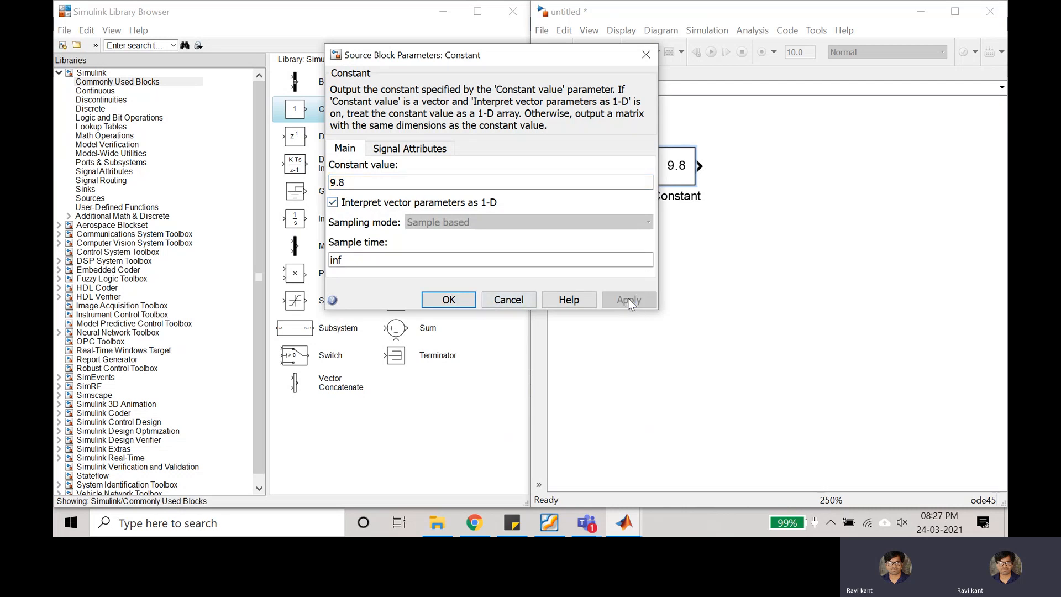
{"action": "left_click", "coordinate": [449, 300]}
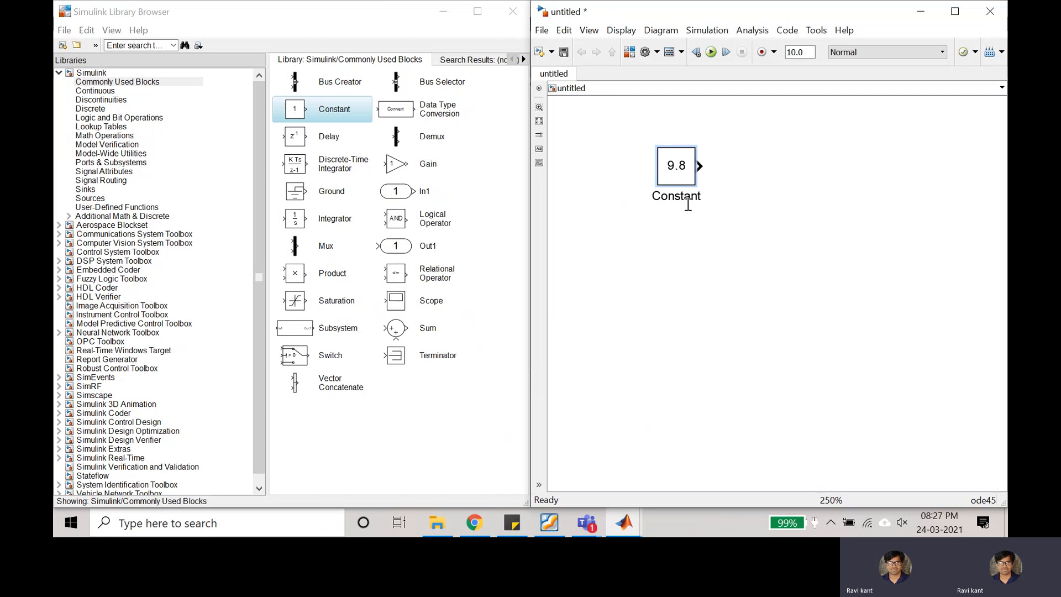
Add the annotation "g" directly above the Constant block
{"action": "double_click", "coordinate": [671, 131]}
{"action": "type", "text": "g"}
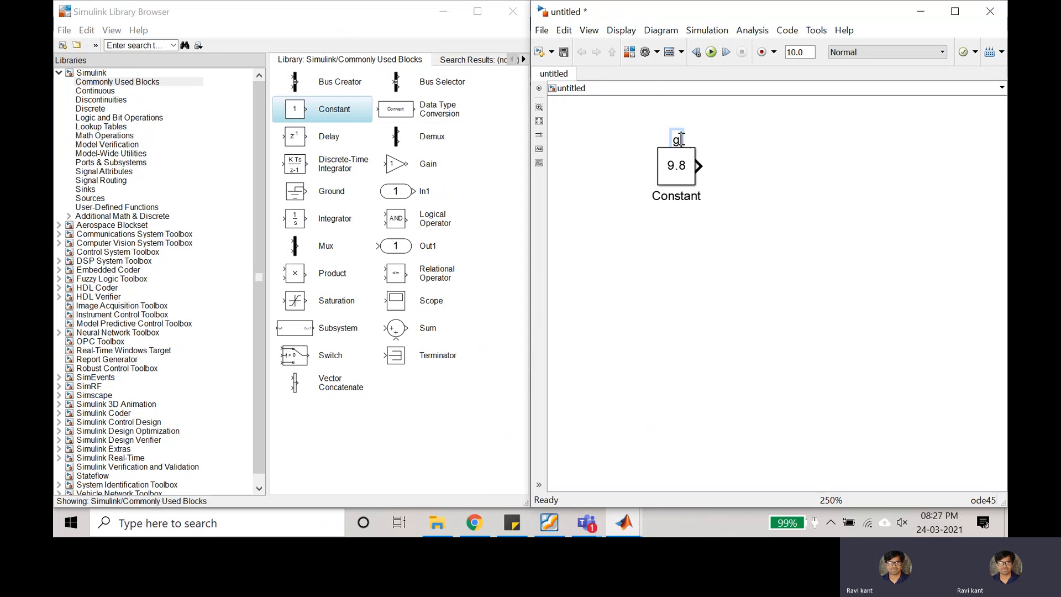
{"action": "left_click", "coordinate": [735, 185]}
Check the vertical motion equation in the 2D drone PDF in Foxit Reader, and add an In1 port annotated "u1" below the constant in Simulink
{"action": "left_click", "coordinate": [552, 521]}
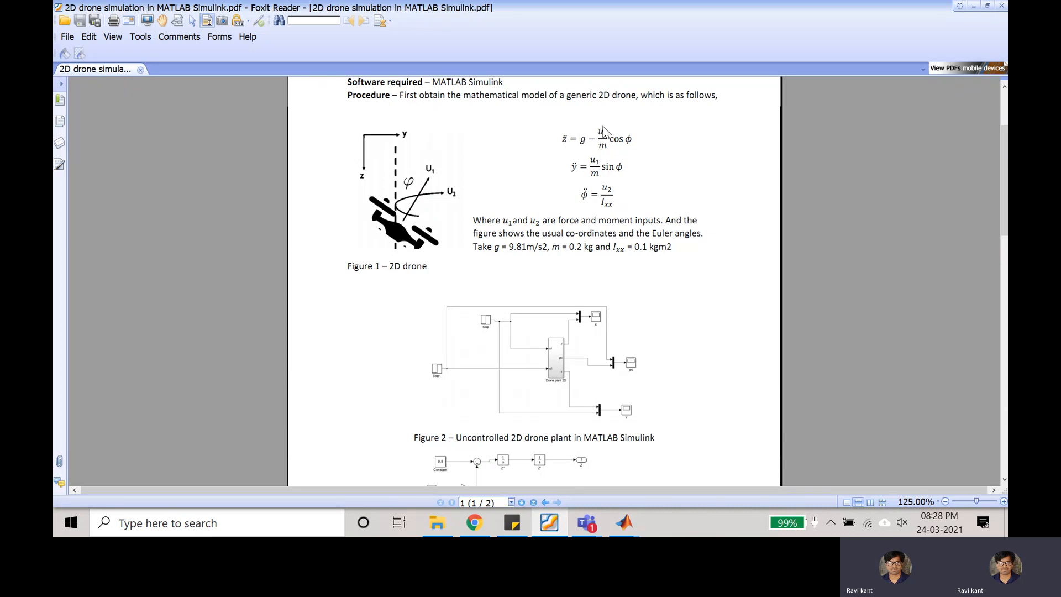
{"action": "double_click", "coordinate": [601, 132]}
{"action": "double_click", "coordinate": [603, 145]}
{"action": "left_click", "coordinate": [974, 8]}
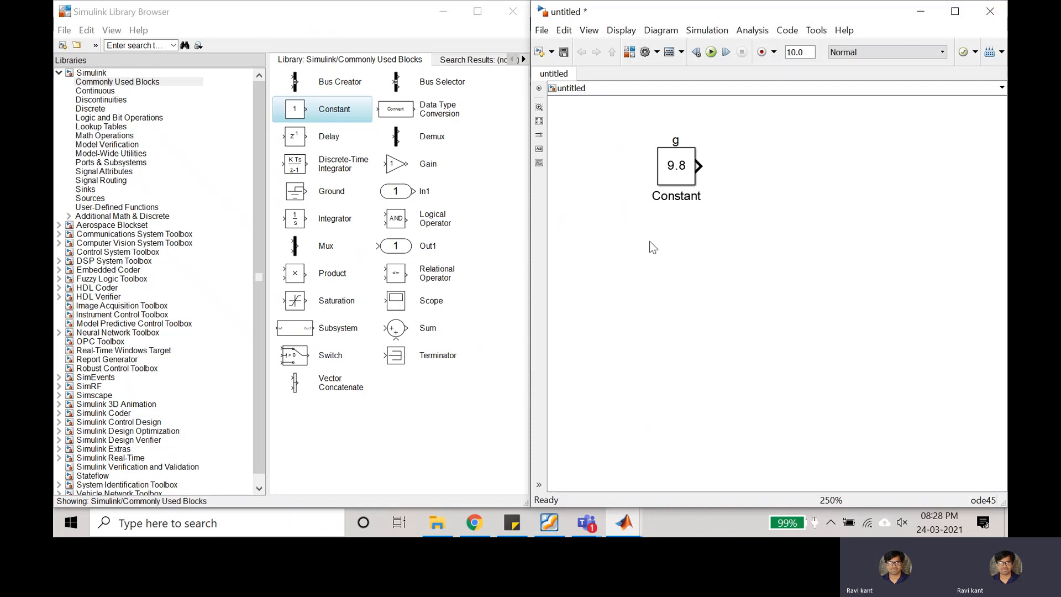
{"action": "left_click_drag", "start_coordinate": [399, 190], "coordinate": [618, 253]}
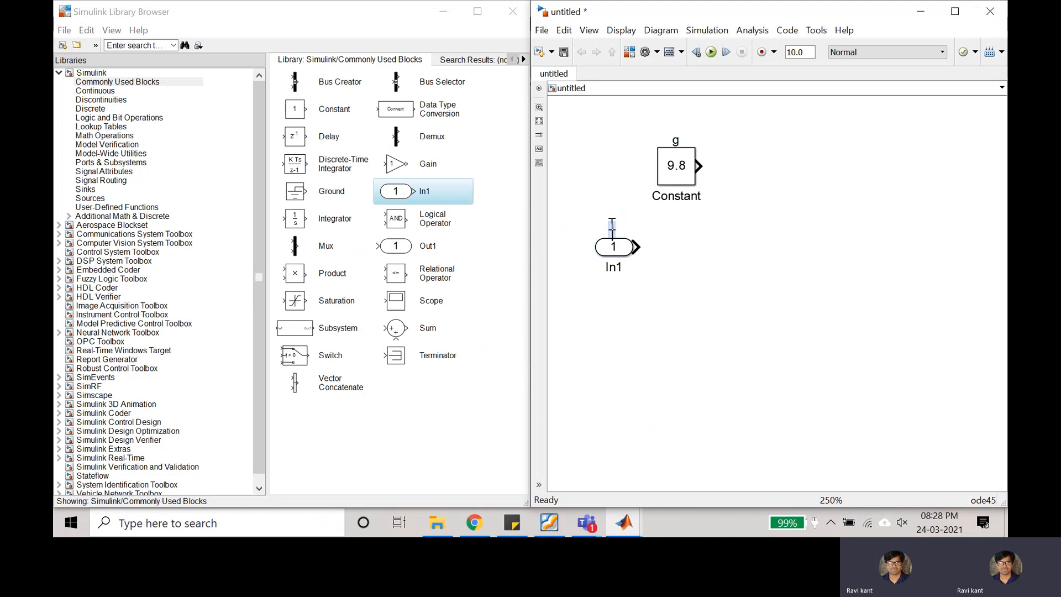
{"action": "double_click", "coordinate": [611, 223]}
{"action": "type", "text": "u1"}
{"action": "left_click", "coordinate": [643, 267]}
Add a Gain block beside the In1 port and set its gain to 1/0.2
{"action": "left_click_drag", "start_coordinate": [411, 166], "coordinate": [695, 247]}
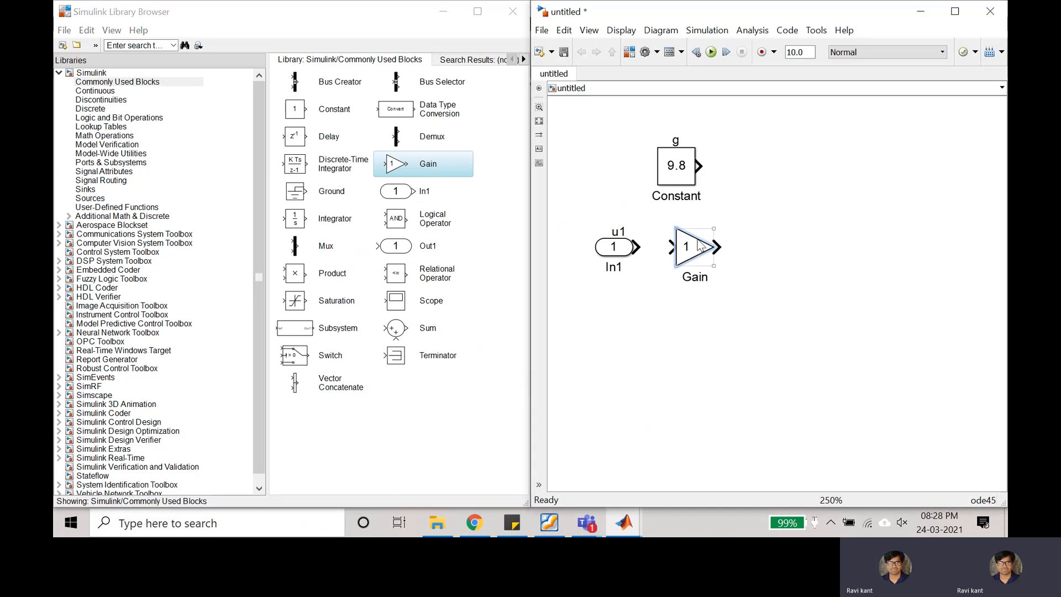
{"action": "double_click", "coordinate": [687, 248]}
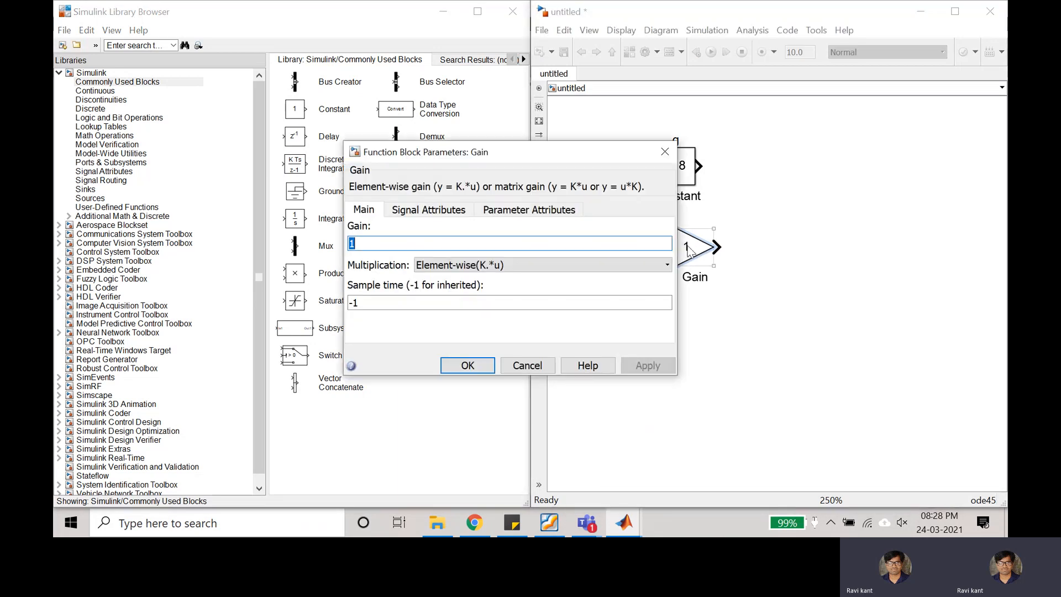
{"action": "left_click", "coordinate": [380, 246]}
{"action": "type", "text": "/0."}
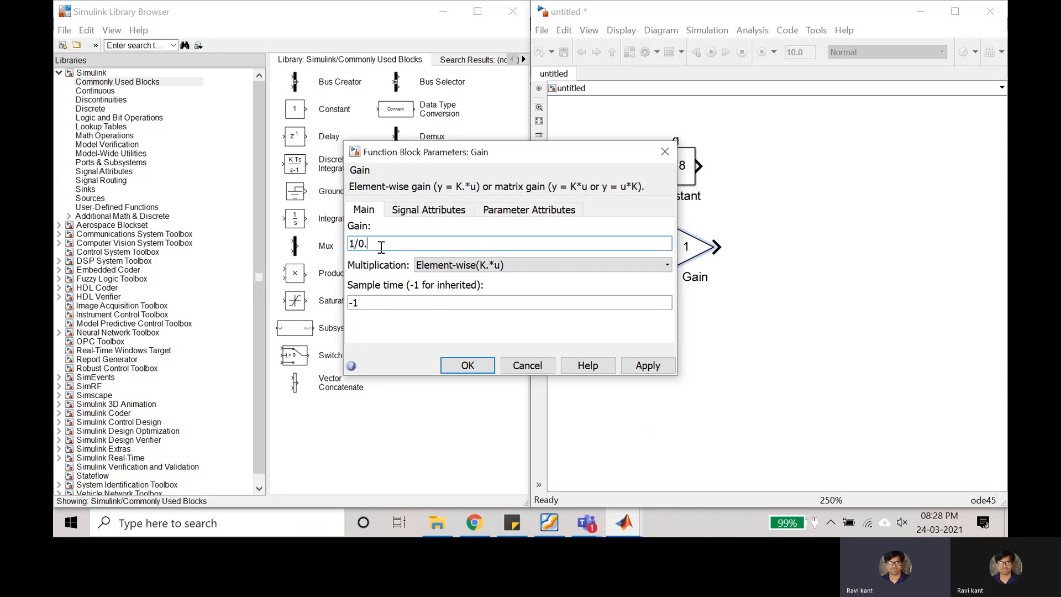
{"action": "type", "text": "2"}
{"action": "left_click", "coordinate": [642, 373]}
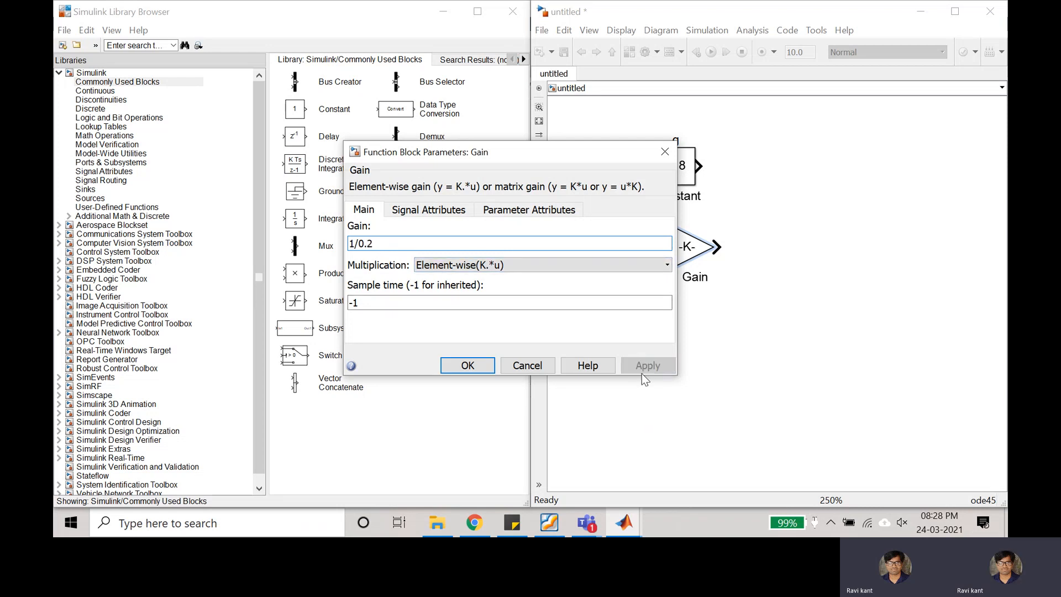
{"action": "left_click", "coordinate": [488, 366]}
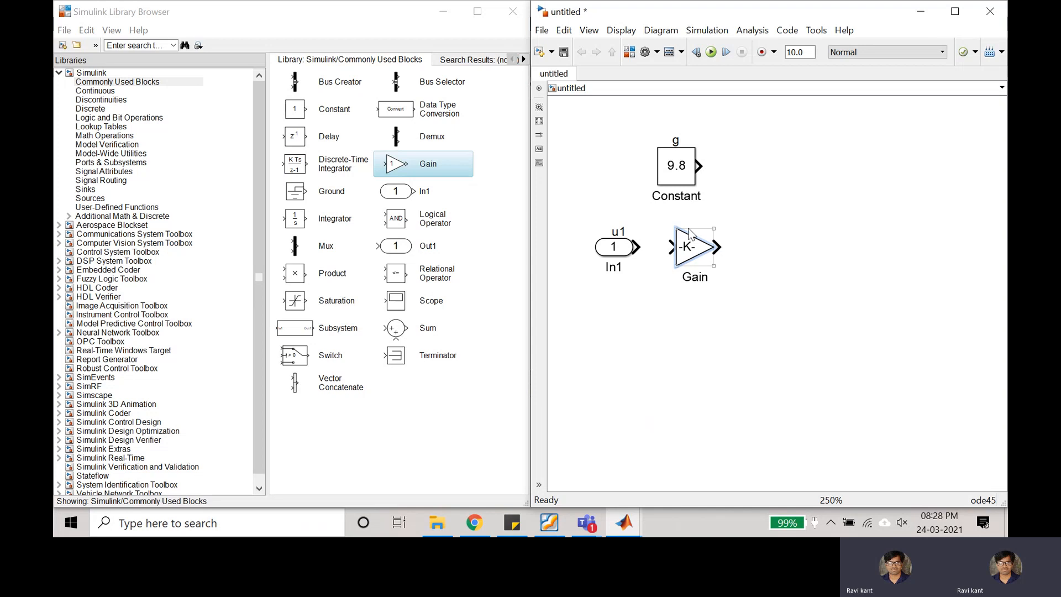
Rename the Gain block to 1/m and connect the In1 port to its input
{"action": "left_click", "coordinate": [695, 279]}
{"action": "double_click", "coordinate": [695, 279]}
{"action": "type", "text": "m/m"}
{"action": "left_click", "coordinate": [716, 317]}
{"action": "left_click_drag", "start_coordinate": [636, 249], "coordinate": [672, 247]}
{"action": "left_click", "coordinate": [618, 232]}
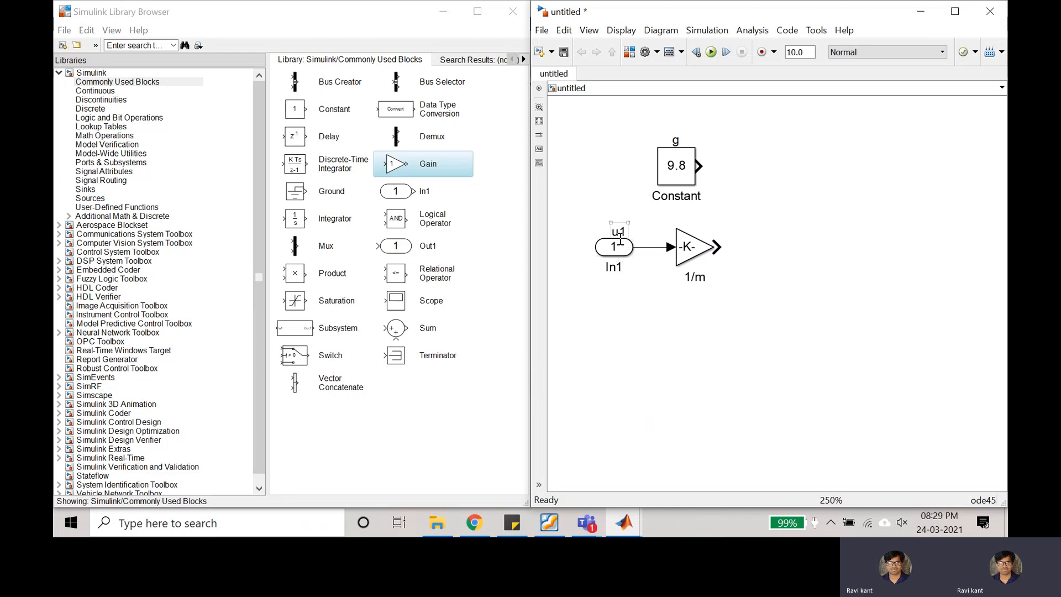
{"action": "left_click", "coordinate": [707, 264]}
Place a Sum block beside the constant and connect the 1/m gain's output to its lower input
{"action": "mouse_move", "coordinate": [717, 247]}
{"action": "left_mouse_down"}
{"action": "mouse_move", "coordinate": [734, 245]}
{"action": "mouse_move", "coordinate": [751, 217]}
{"action": "mouse_move", "coordinate": [754, 185]}
{"action": "left_mouse_up"}
{"action": "left_click", "coordinate": [408, 326]}
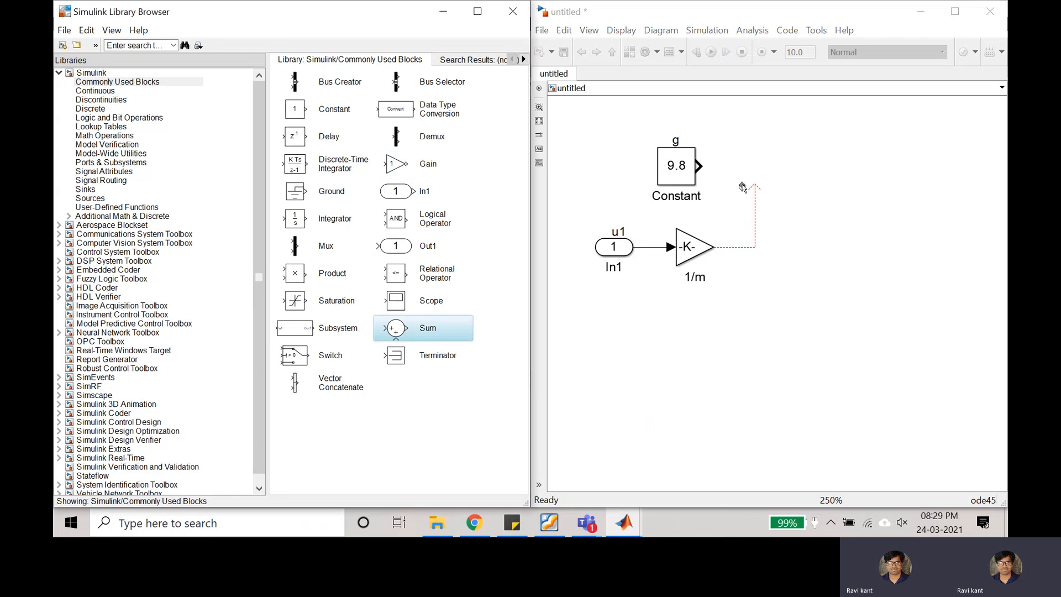
{"action": "left_click_drag", "start_coordinate": [747, 164], "coordinate": [750, 186]}
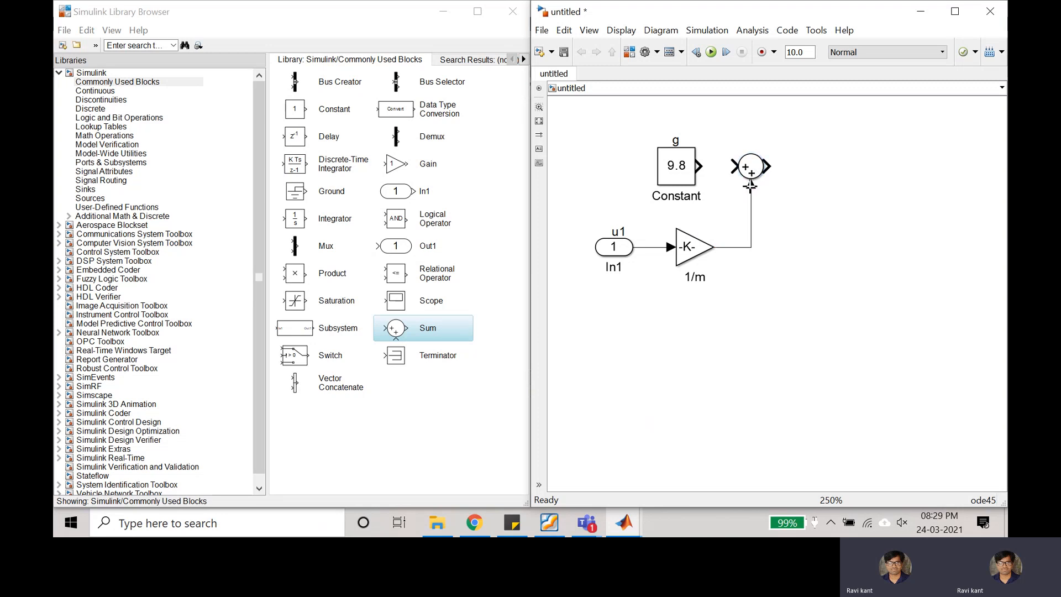
Change the Sum block's list of signs to |-+
{"action": "left_click", "coordinate": [756, 172]}
{"action": "double_click", "coordinate": [755, 169]}
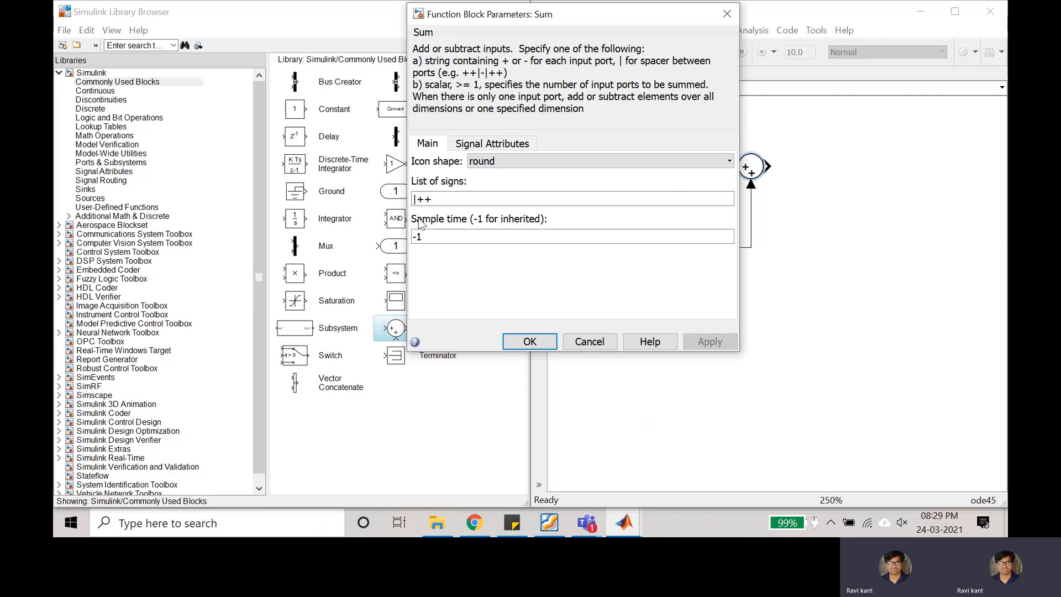
{"action": "double_click", "coordinate": [428, 200]}
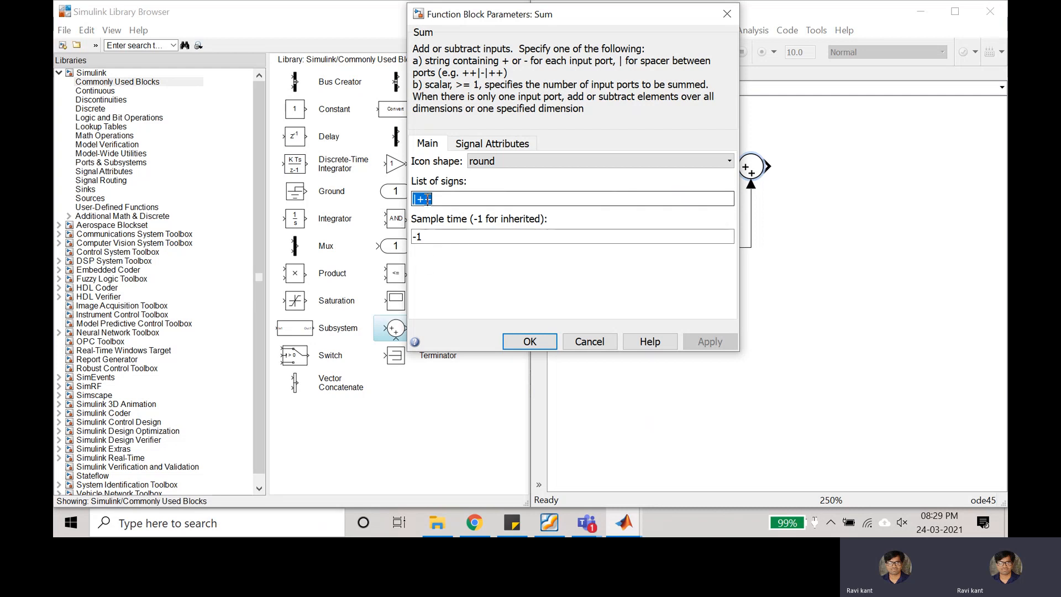
{"action": "left_click", "coordinate": [428, 199]}
{"action": "key", "text": "BackSpace"}
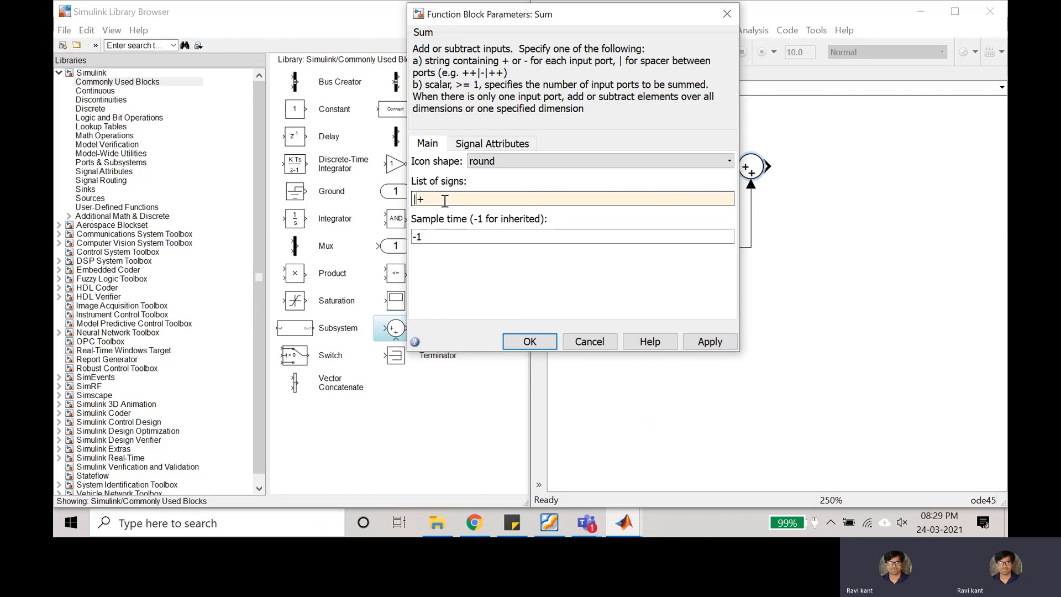
{"action": "type", "text": "-"}
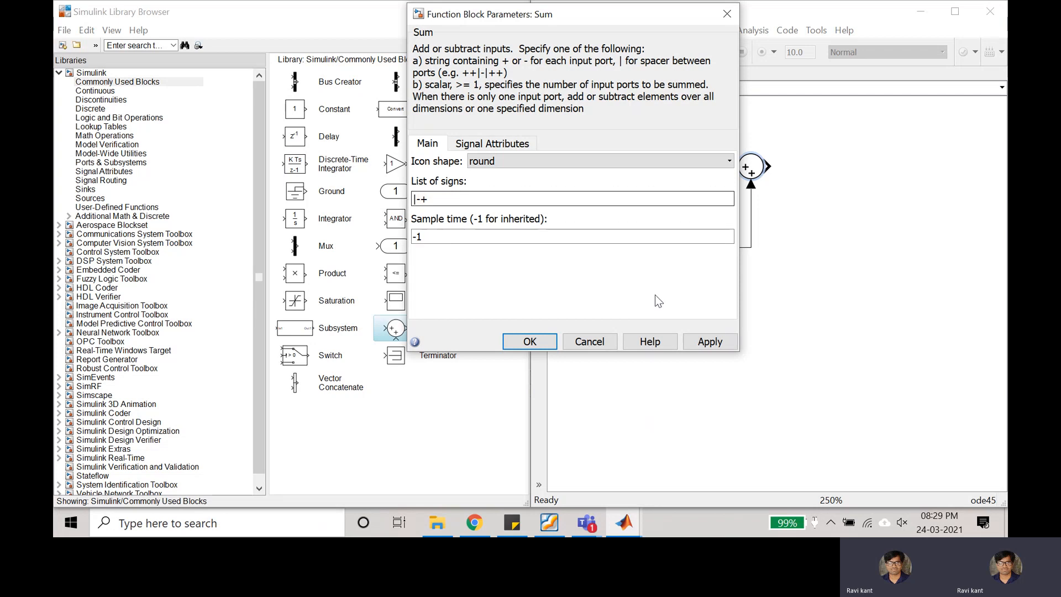
{"action": "left_click", "coordinate": [709, 341]}
{"action": "left_click", "coordinate": [528, 341]}
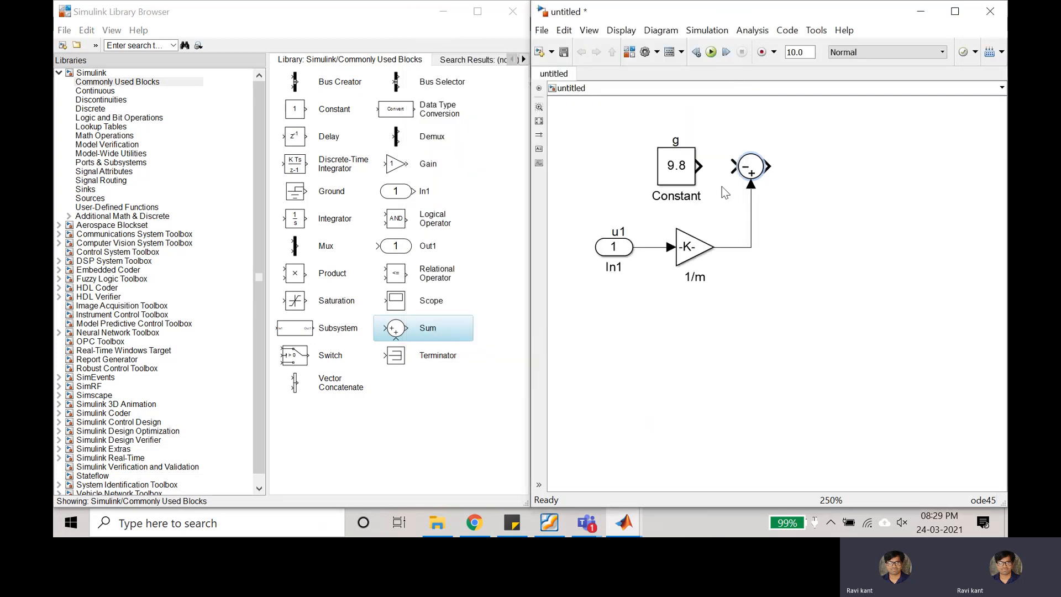
Connect the 9.8 constant to the Sum block and extend an open signal line from the sum's output
{"action": "left_click", "coordinate": [695, 274]}
{"action": "left_click", "coordinate": [713, 286]}
{"action": "left_click_drag", "start_coordinate": [697, 165], "coordinate": [834, 166]}
Annotate the Sum block's output line as z''
{"action": "double_click", "coordinate": [795, 158]}
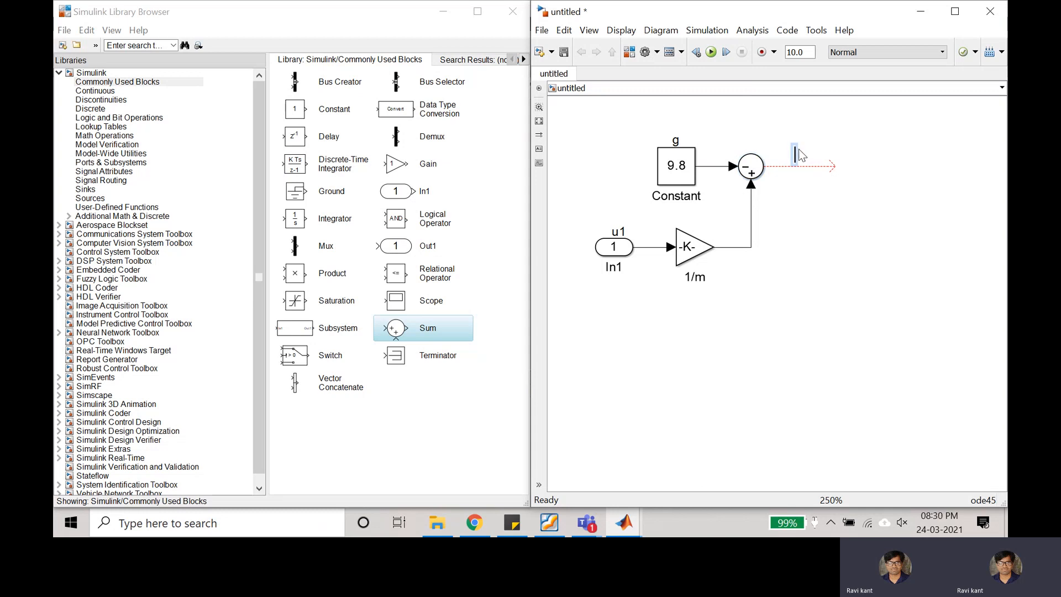
{"action": "type", "text": "zdotdo"}
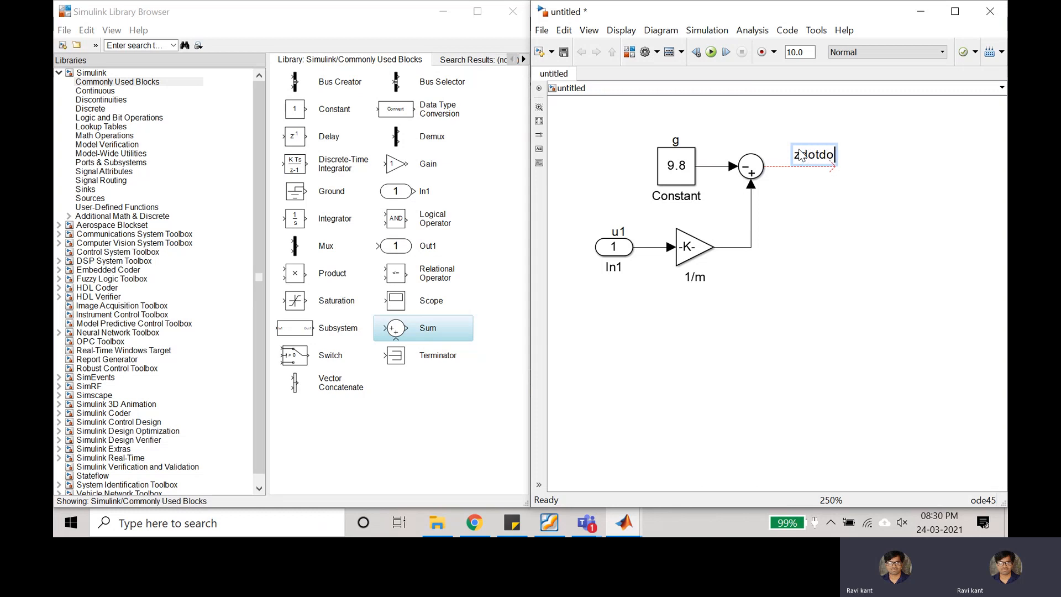
{"action": "key", "text": "BackSpace"}
{"action": "key", "text": "BackSpace"}
{"action": "key", "text": "BackSpace"}
{"action": "key", "text": "BackSpace"}
{"action": "key", "text": "BackSpace"}
{"action": "type", "text": "''"}
{"action": "left_click", "coordinate": [812, 225]}
{"action": "left_click", "coordinate": [800, 156]}
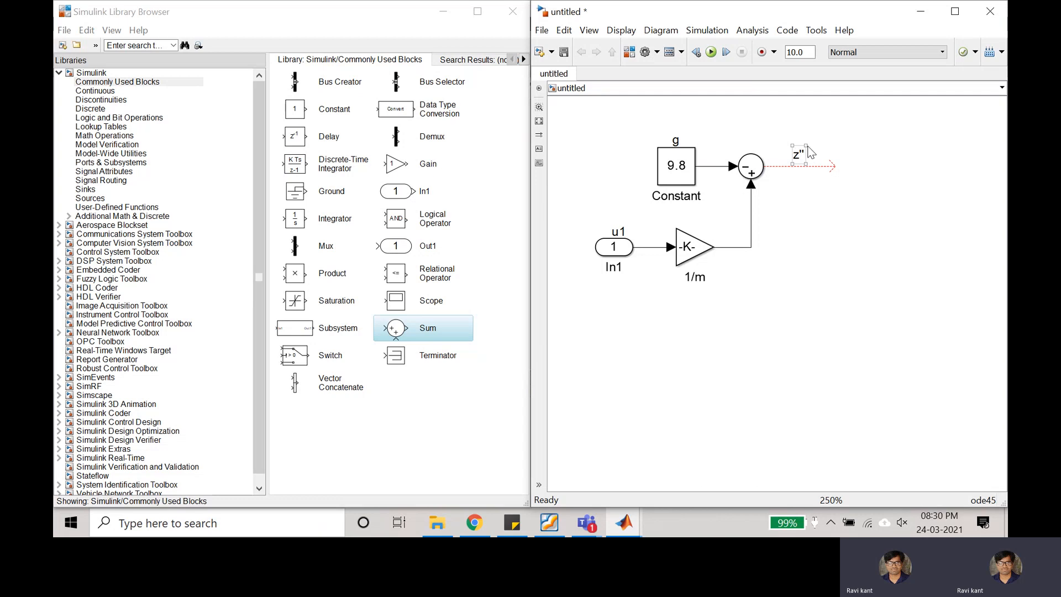
{"action": "left_click", "coordinate": [815, 185]}
Shorten the sum's open output line and place an Integrator block from the Continuous library at its end
{"action": "left_click_drag", "start_coordinate": [833, 166], "coordinate": [821, 166]}
{"action": "left_click", "coordinate": [96, 92]}
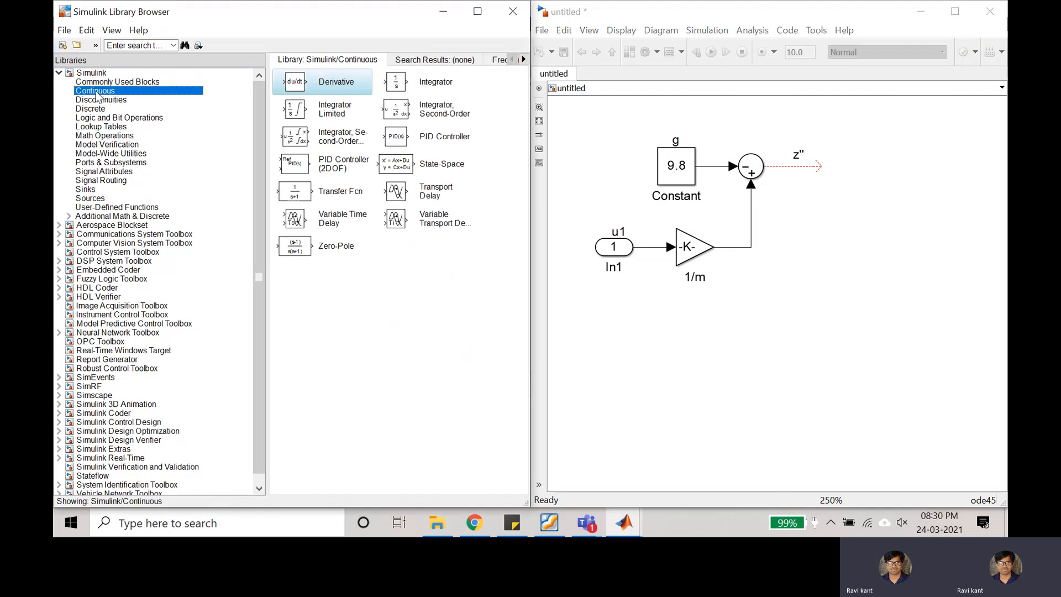
{"action": "left_click", "coordinate": [395, 84]}
{"action": "left_click_drag", "start_coordinate": [395, 84], "coordinate": [839, 169]}
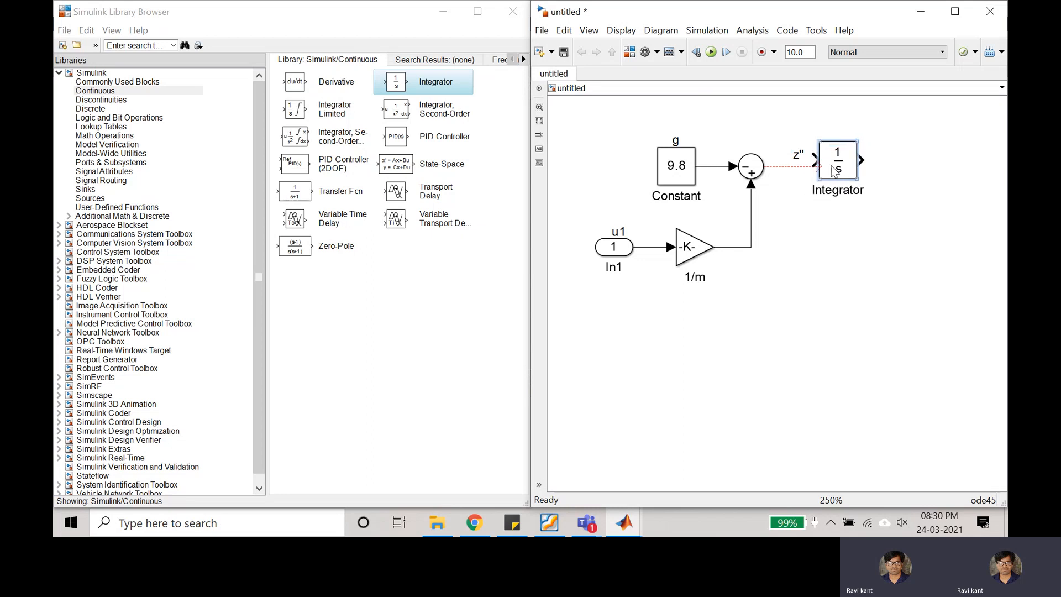
Move the Integrator clear of the z'' line and connect the sum's output to the Integrator's input
{"action": "left_click", "coordinate": [805, 166]}
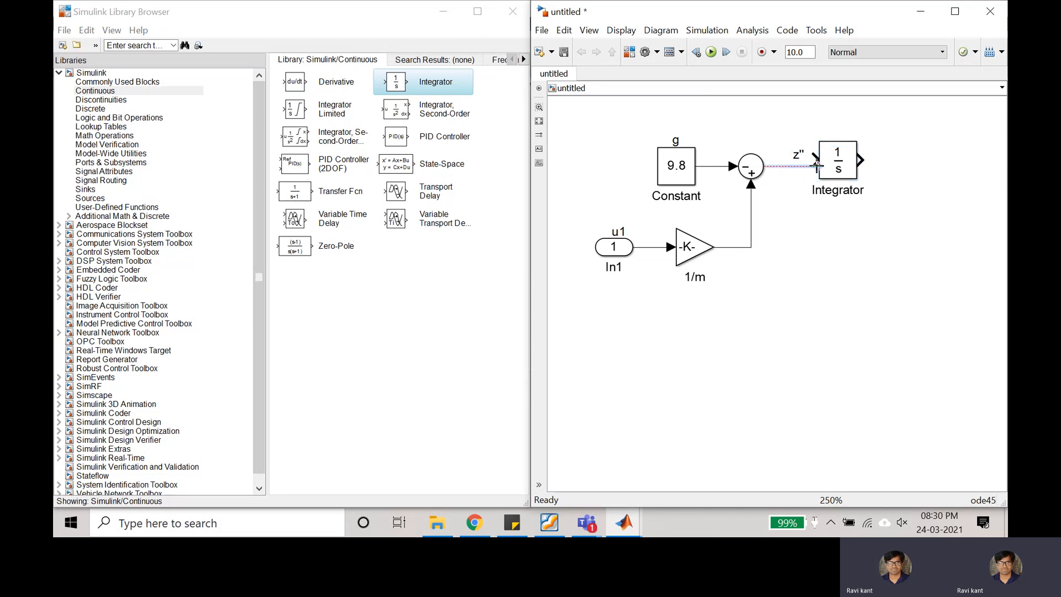
{"action": "left_click_drag", "start_coordinate": [818, 167], "coordinate": [858, 173]}
{"action": "left_click", "coordinate": [830, 160]}
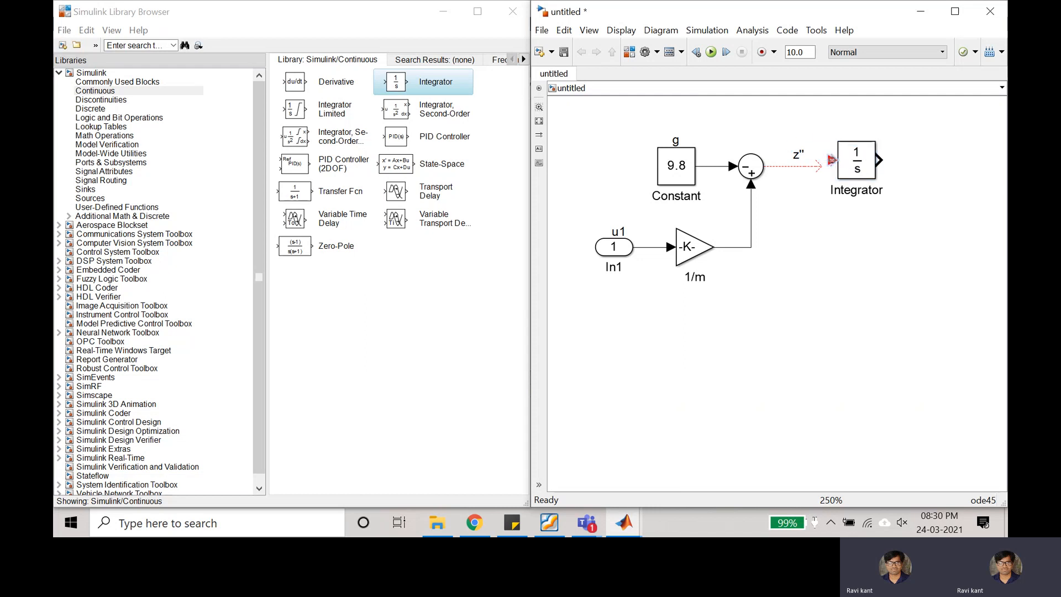
{"action": "key", "text": "Delete"}
{"action": "mouse_move", "coordinate": [831, 160]}
{"action": "left_mouse_down"}
{"action": "mouse_move", "coordinate": [796, 173]}
{"action": "mouse_move", "coordinate": [764, 166]}
{"action": "left_mouse_up"}
{"action": "key", "text": "ctrl+z"}
{"action": "left_click_drag", "start_coordinate": [819, 166], "coordinate": [864, 177]}
Extend an open signal line from the Integrator's output and annotate it z'
{"action": "left_click_drag", "start_coordinate": [881, 159], "coordinate": [942, 160]}
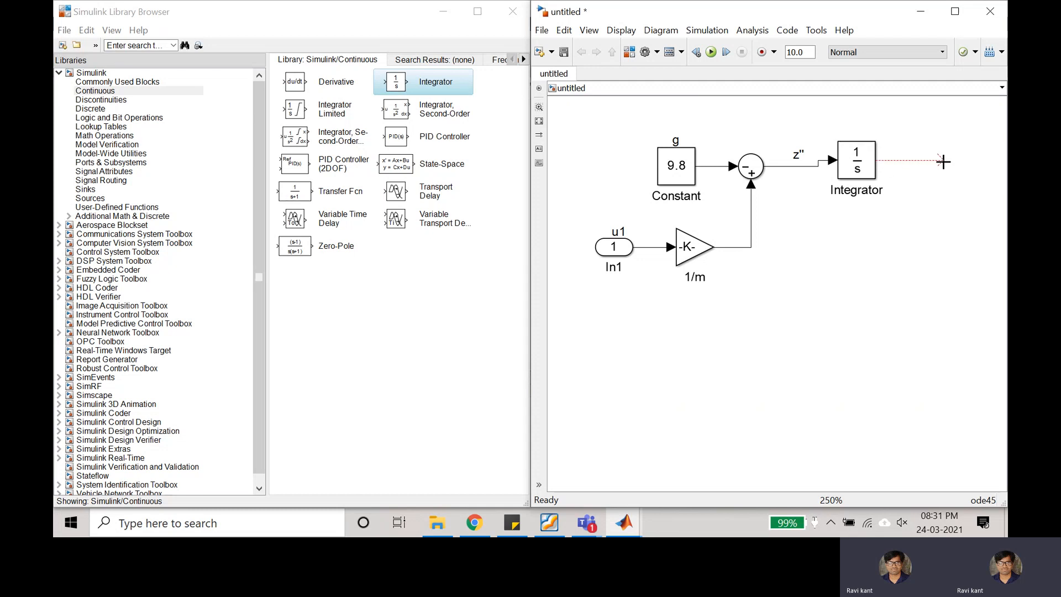
{"action": "double_click", "coordinate": [913, 148]}
{"action": "type", "text": "z'"}
{"action": "left_click", "coordinate": [873, 176]}
{"action": "left_click", "coordinate": [940, 173]}
{"action": "left_click", "coordinate": [855, 163]}
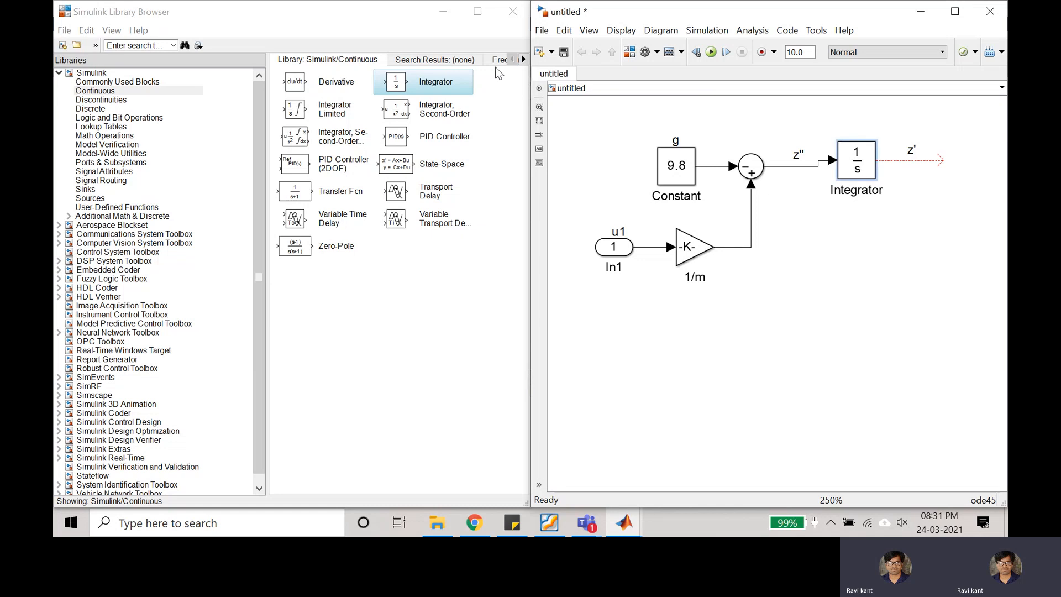
Add a second Integrator block at the end of the z' line so that the line connects to its input
{"action": "left_click", "coordinate": [418, 92]}
{"action": "left_click_drag", "start_coordinate": [952, 164], "coordinate": [942, 169]}
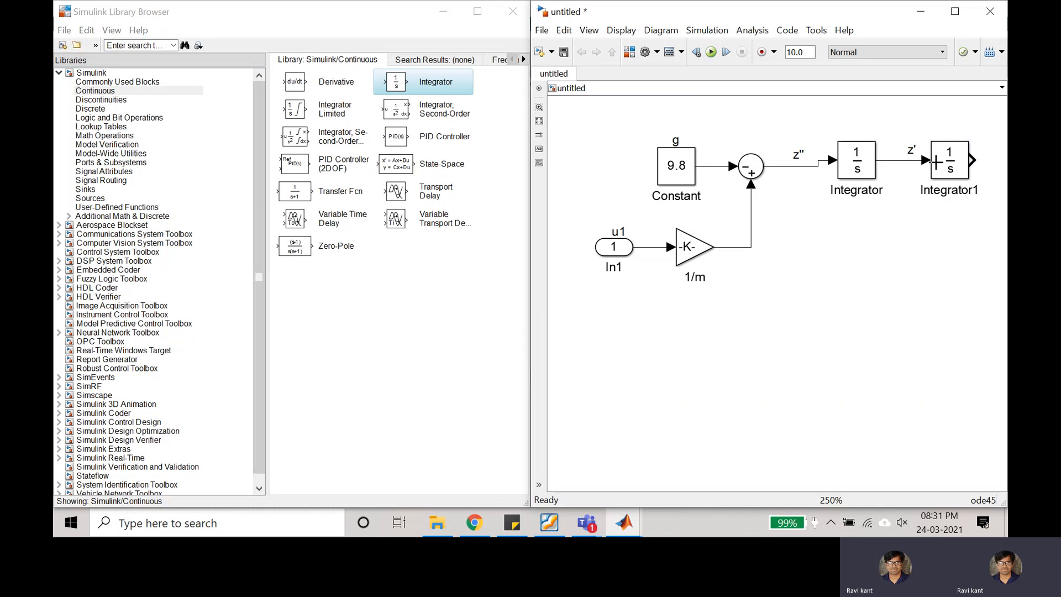
{"action": "left_click", "coordinate": [920, 210]}
{"action": "scroll", "coordinate": [807, 295], "scroll_direction": "down", "scroll_amount": 1}
{"action": "scroll", "coordinate": [980, 222], "scroll_direction": "up", "scroll_amount": 1}
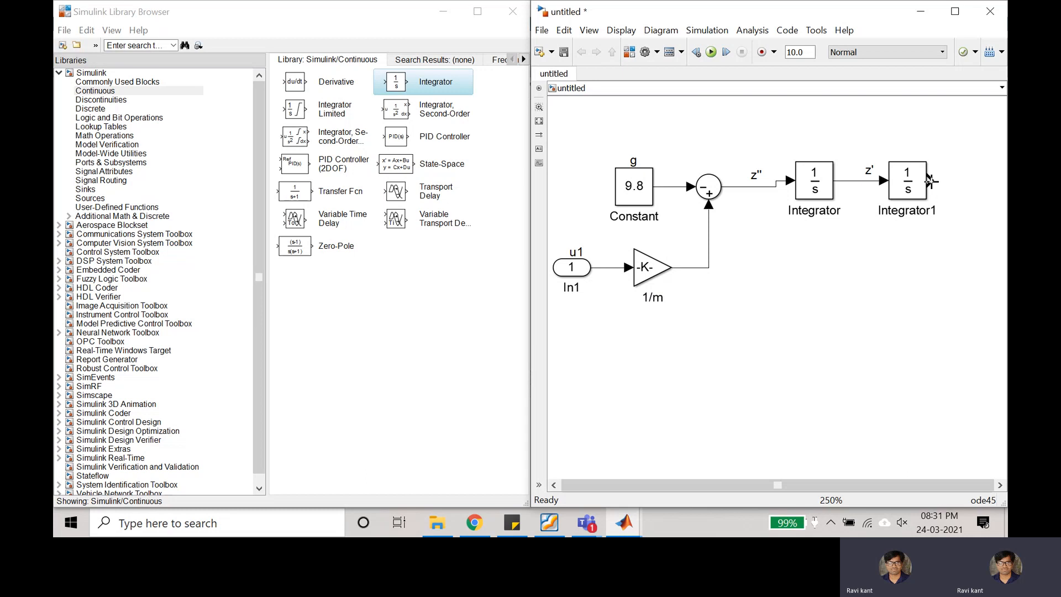
Extend an open signal line from the second Integrator's output and annotate it z
{"action": "left_click_drag", "start_coordinate": [930, 180], "coordinate": [967, 179]}
{"action": "double_click", "coordinate": [943, 169]}
{"action": "type", "text": "z"}
{"action": "left_click", "coordinate": [935, 285]}
Add an Out1 block from the Commonly Used Blocks library at the end of the z line so that the line connects to it
{"action": "scroll", "coordinate": [945, 238], "scroll_direction": "down", "scroll_amount": 2}
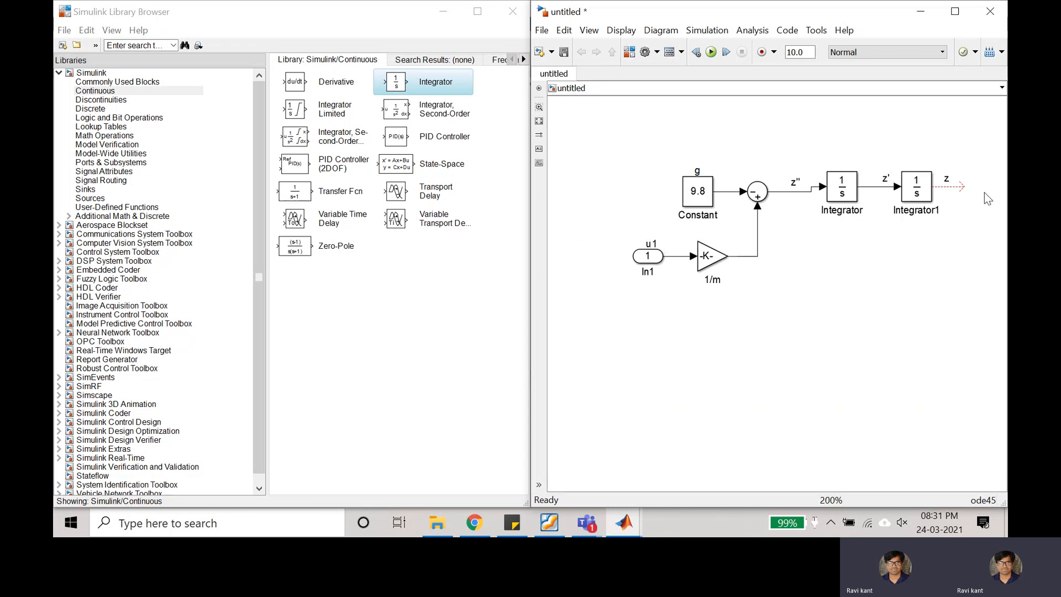
{"action": "scroll", "coordinate": [995, 191], "scroll_direction": "up", "scroll_amount": 2}
{"action": "scroll", "coordinate": [983, 191], "scroll_direction": "down", "scroll_amount": 2}
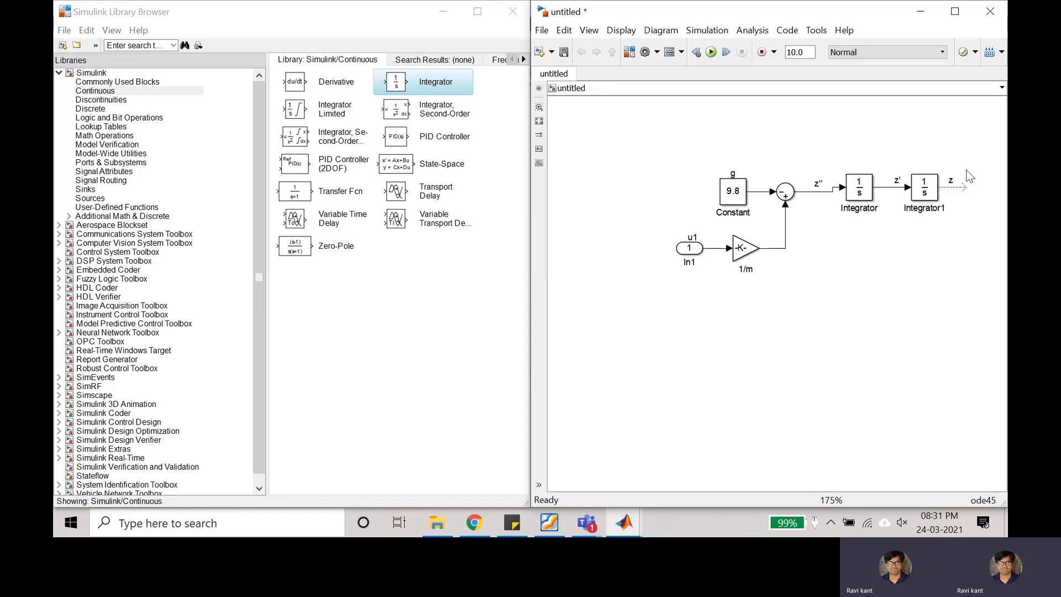
{"action": "left_click", "coordinate": [100, 82]}
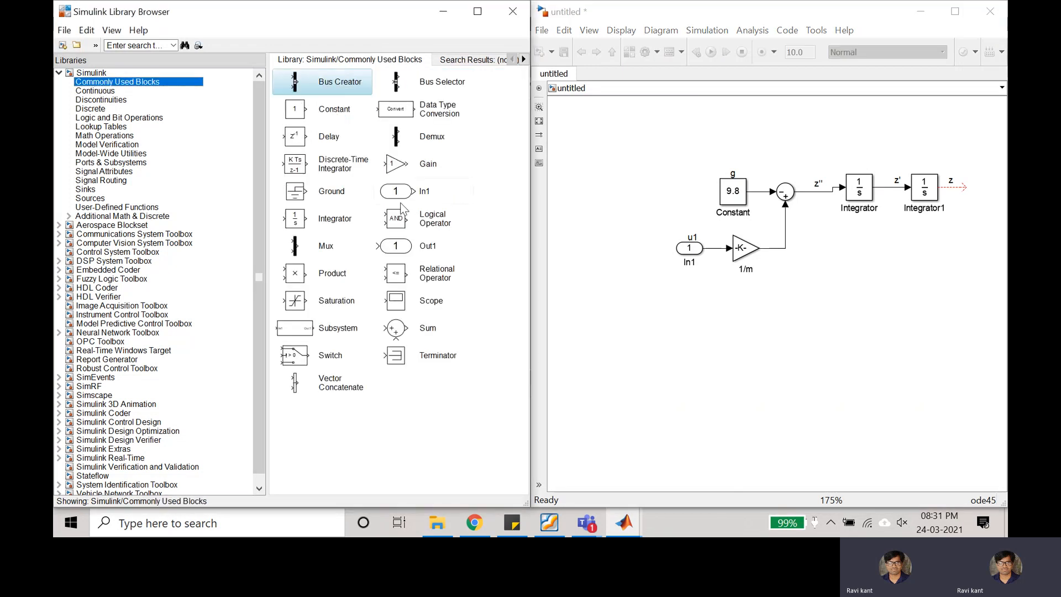
{"action": "left_click_drag", "start_coordinate": [397, 249], "coordinate": [974, 189]}
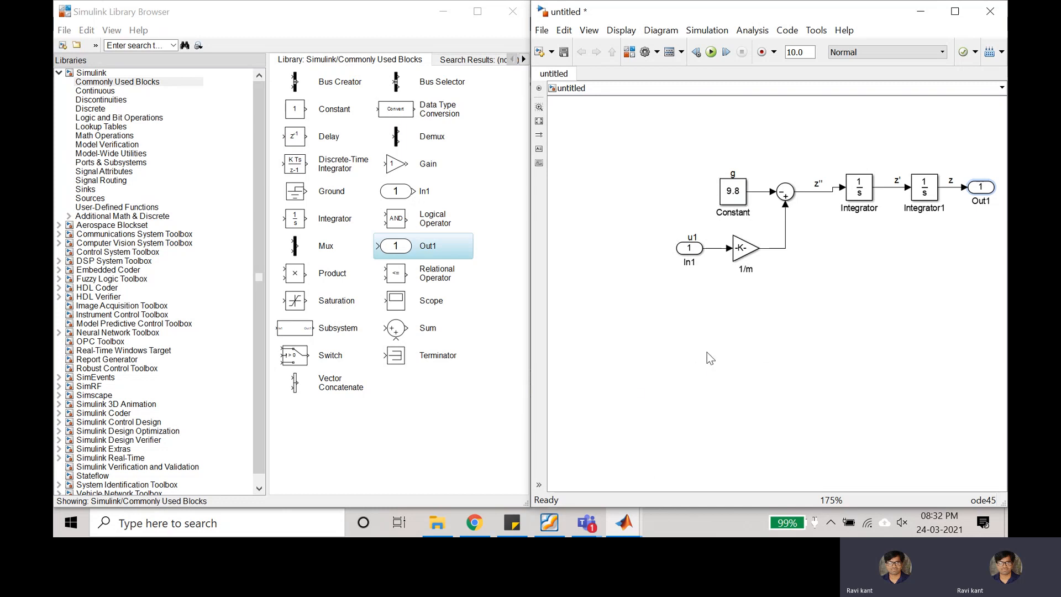
Switch to the 2D drone PDF in Foxit Reader and examine the uncontrolled plant in Figure 2 and its subsystem model in Figure 3
{"action": "left_click", "coordinate": [549, 522]}
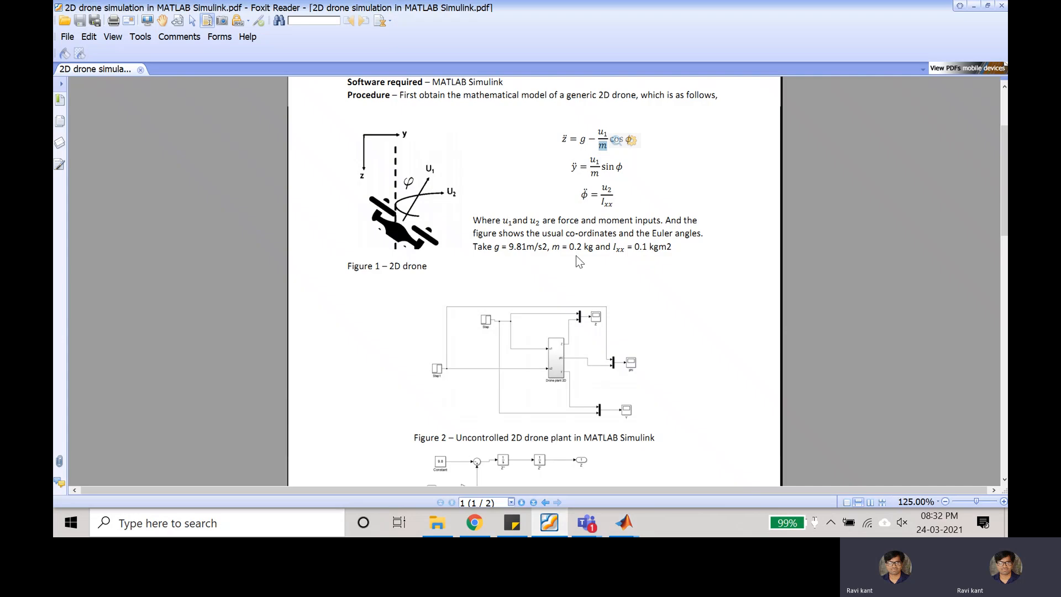
{"action": "scroll", "coordinate": [560, 307], "scroll_direction": "down", "scroll_amount": 2}
{"action": "scroll", "coordinate": [562, 304], "scroll_direction": "up", "scroll_amount": 1}
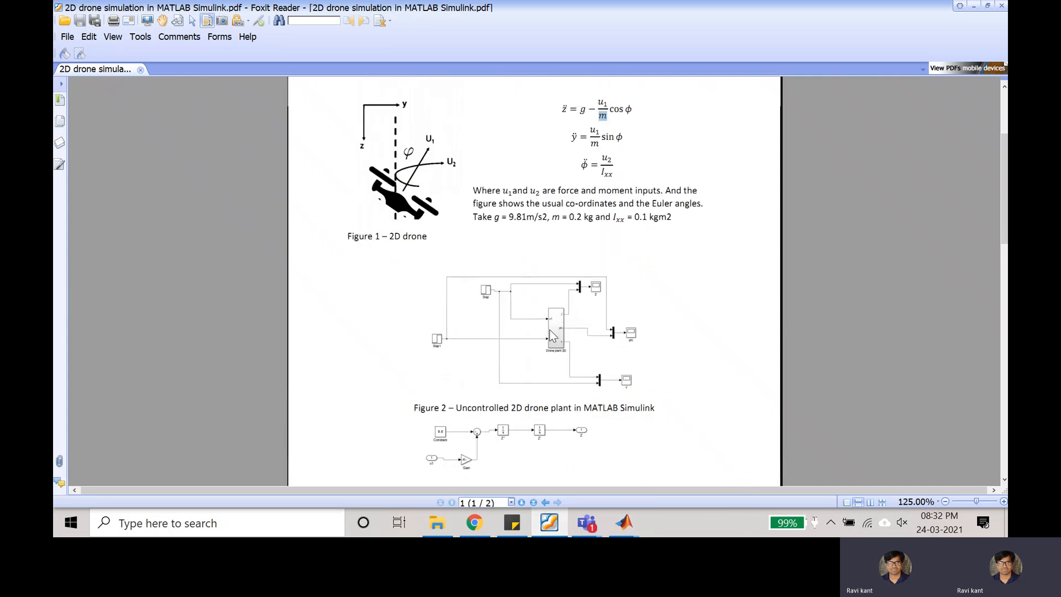
{"action": "scroll", "coordinate": [549, 329], "scroll_direction": "up", "scroll_amount": 4, "text": "ctrl"}
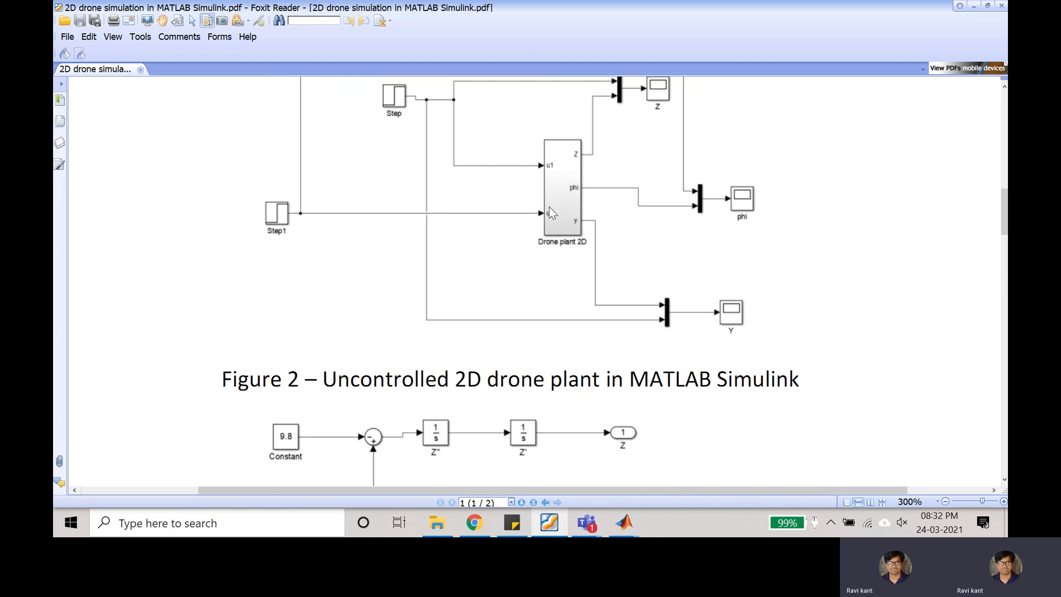
{"action": "scroll", "coordinate": [551, 208], "scroll_direction": "down", "scroll_amount": 1}
{"action": "scroll", "coordinate": [570, 133], "scroll_direction": "down", "scroll_amount": 4}
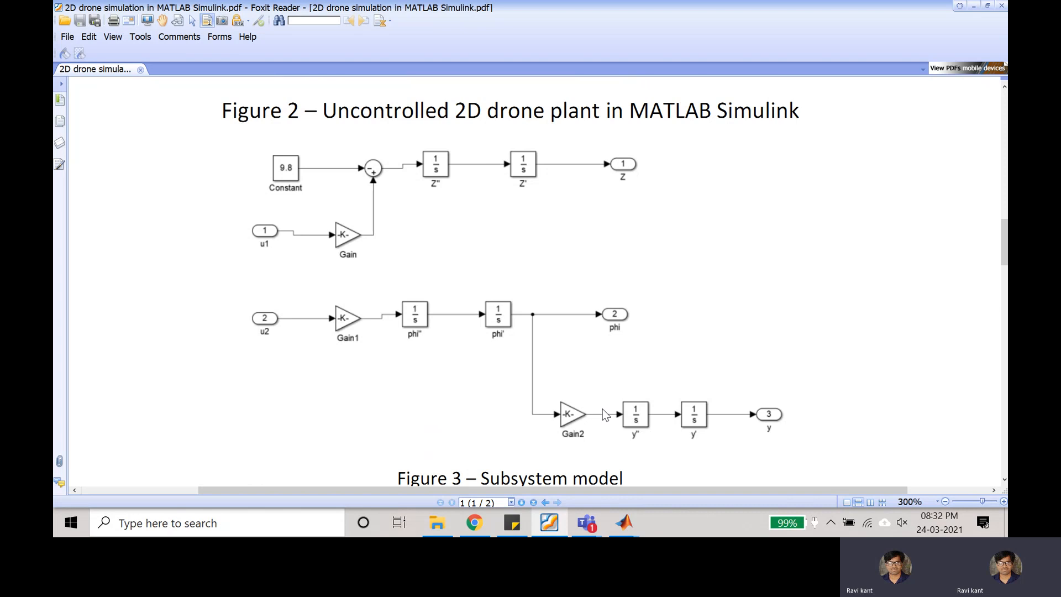
{"action": "scroll", "coordinate": [635, 276], "scroll_direction": "up", "scroll_amount": 6}
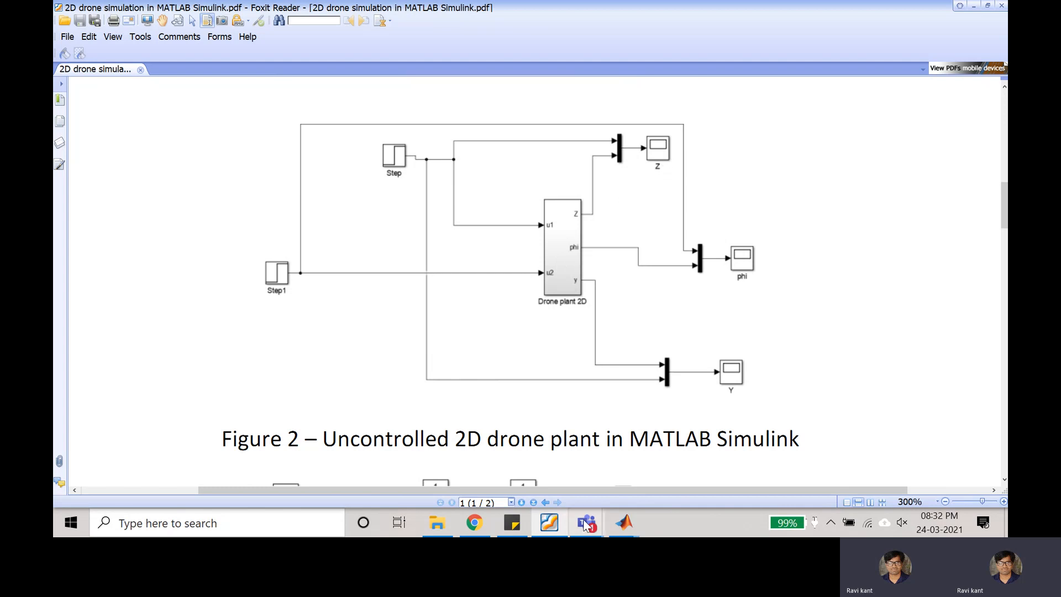
Minimize the drone2DStep_without_controller model and bring the untitled Simulink model and the Library Browser back to the front, side by side
{"action": "left_click", "coordinate": [625, 522]}
{"action": "left_click", "coordinate": [592, 450]}
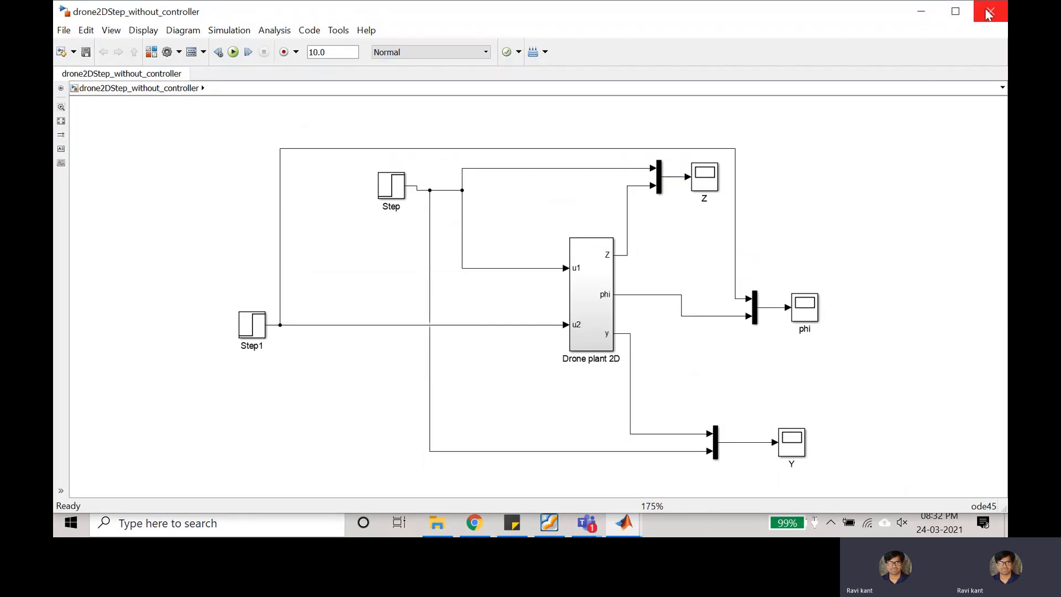
{"action": "left_click", "coordinate": [919, 11]}
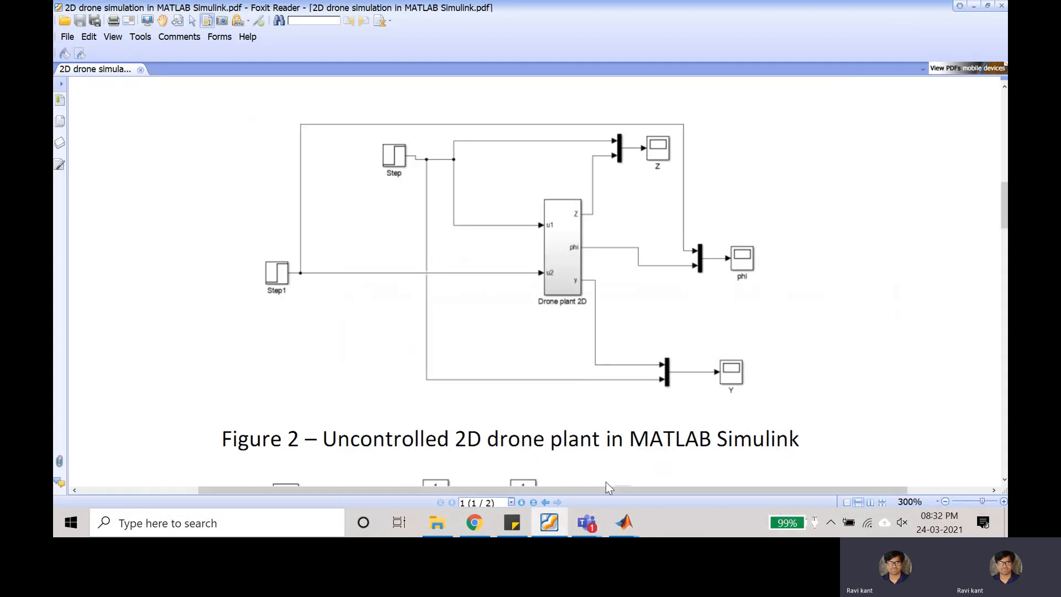
{"action": "left_click", "coordinate": [624, 522]}
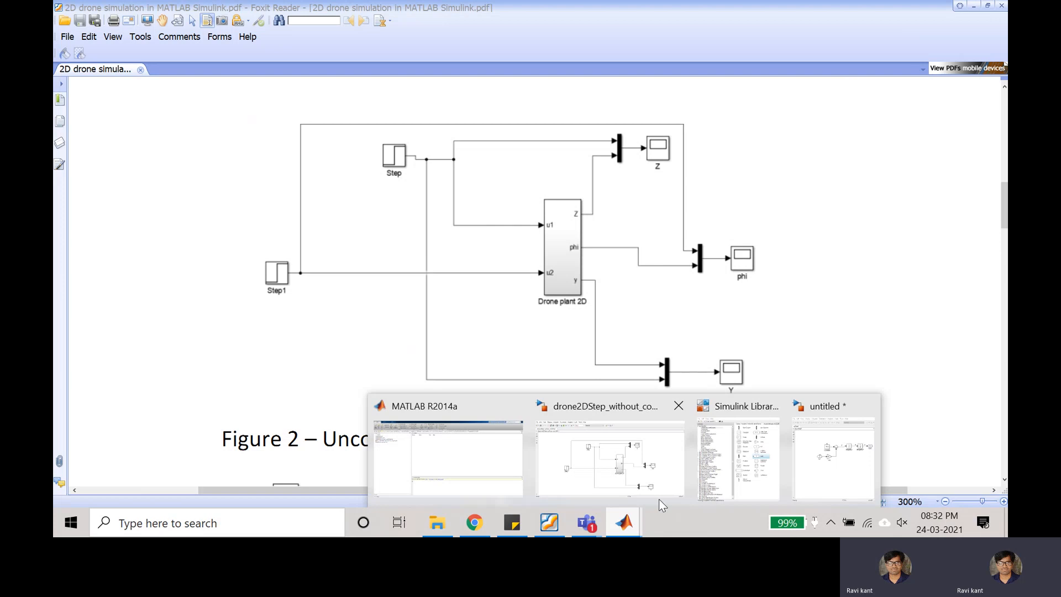
{"action": "left_click", "coordinate": [821, 459]}
{"action": "mouse_move", "coordinate": [624, 522]}
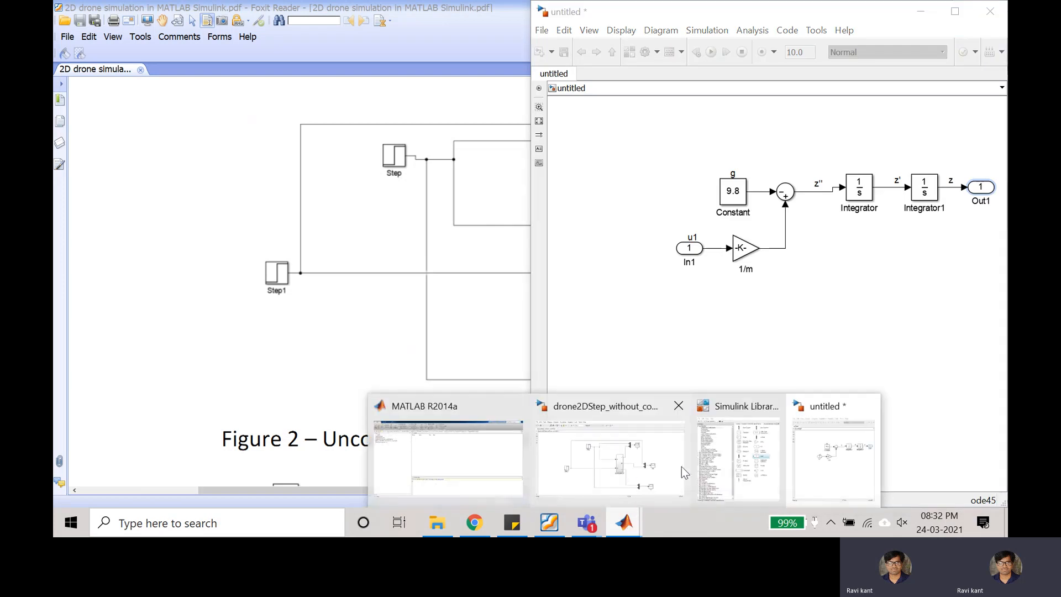
{"action": "left_click", "coordinate": [745, 454]}
{"action": "scroll", "coordinate": [915, 210], "scroll_direction": "down", "scroll_amount": 1}
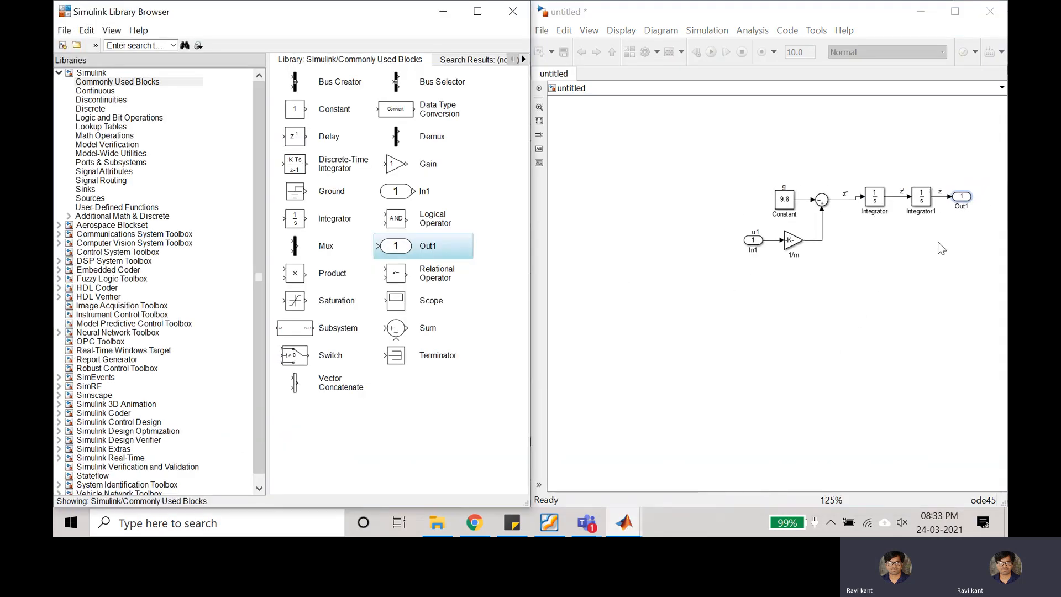
{"action": "scroll", "coordinate": [939, 244], "scroll_direction": "up", "scroll_amount": 1}
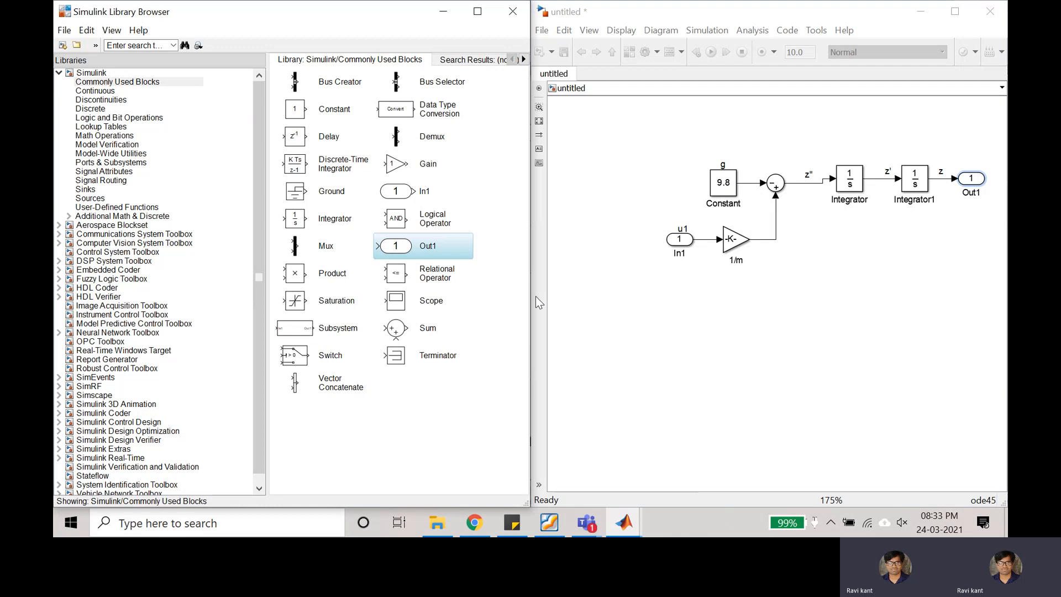
Switch to the PDF in Foxit Reader and examine the equation for y'', highlighting its u1/m term
{"action": "left_click", "coordinate": [556, 530]}
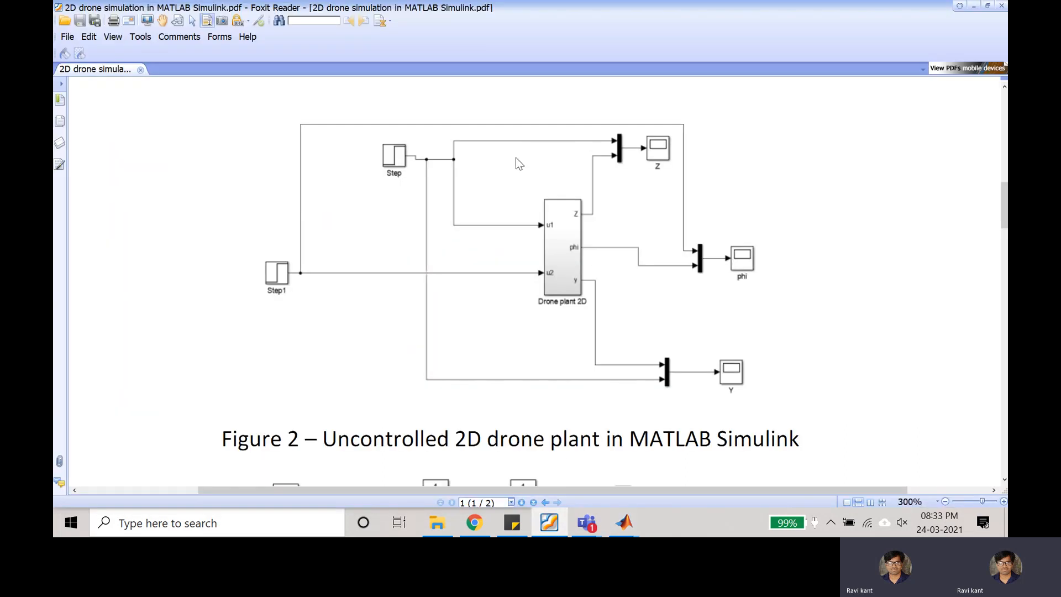
{"action": "scroll", "coordinate": [535, 236], "scroll_direction": "up", "scroll_amount": 10}
{"action": "scroll", "coordinate": [612, 255], "scroll_direction": "down", "scroll_amount": 3}
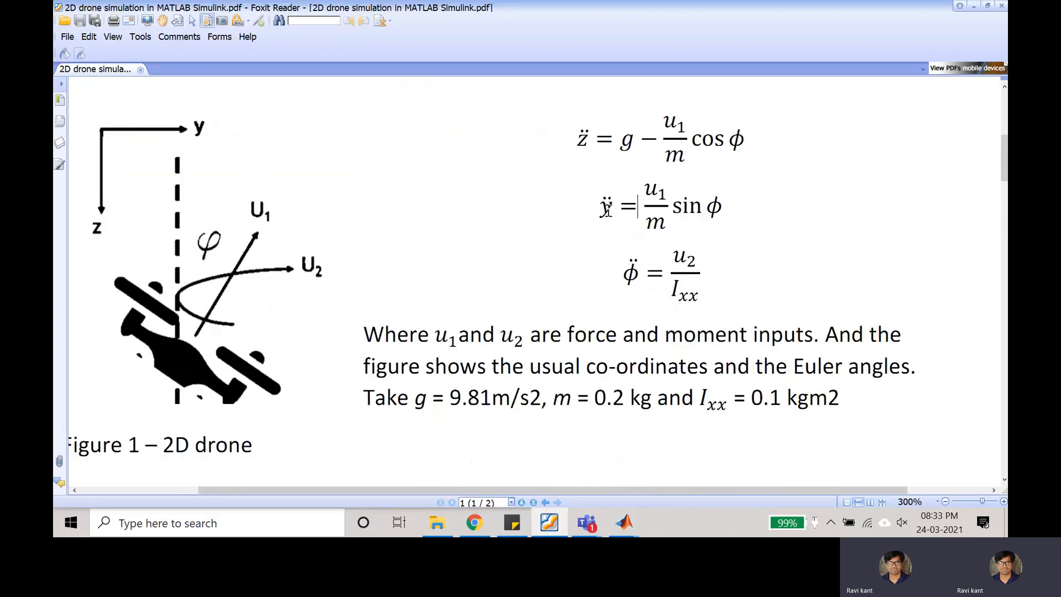
{"action": "left_click_drag", "start_coordinate": [599, 200], "coordinate": [620, 213]}
{"action": "left_click_drag", "start_coordinate": [644, 178], "coordinate": [667, 222]}
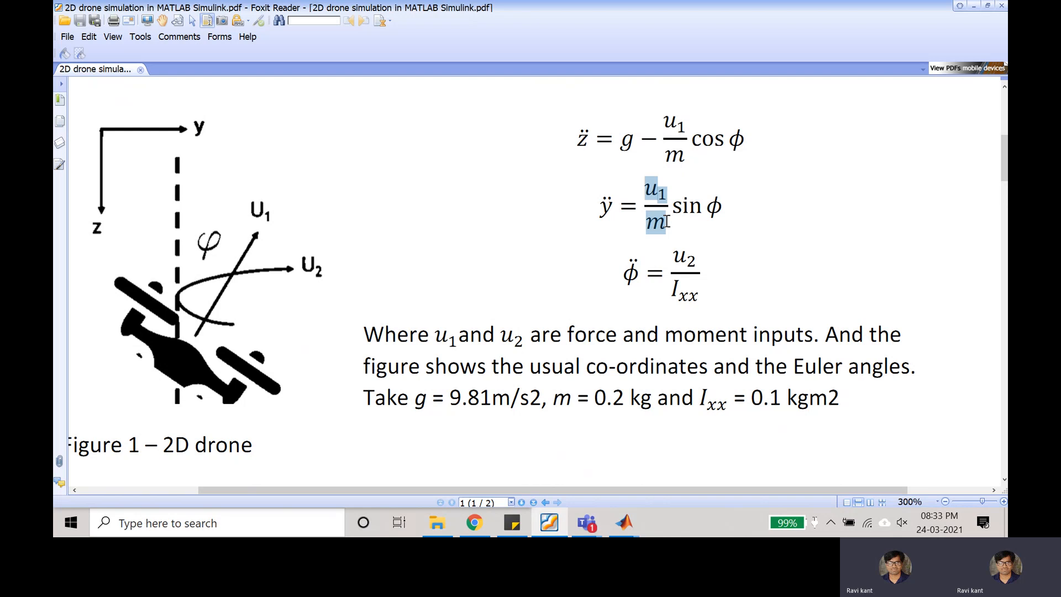
{"action": "left_click_drag", "start_coordinate": [667, 220], "coordinate": [666, 222]}
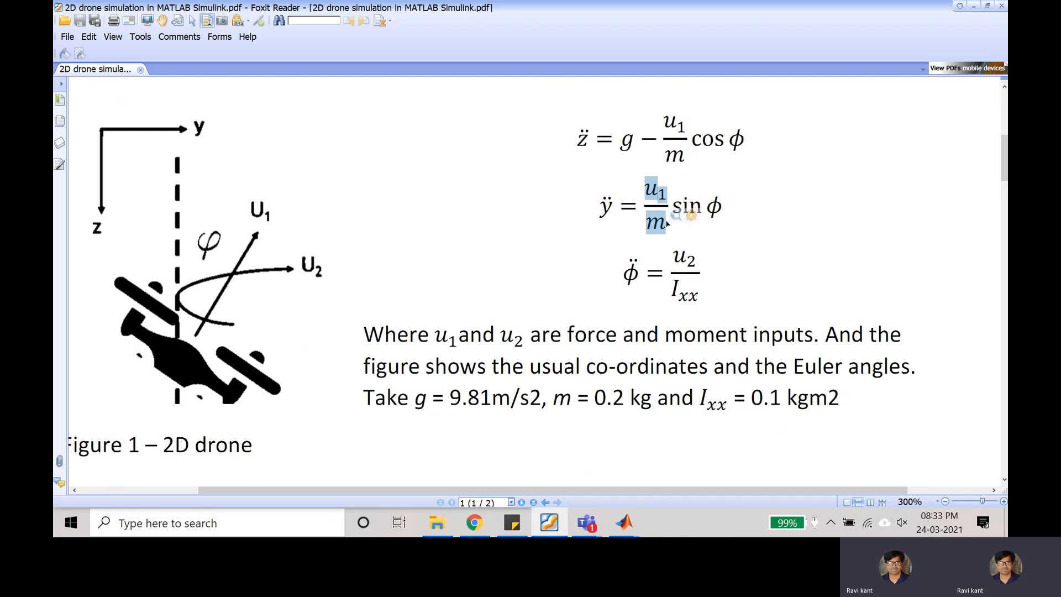
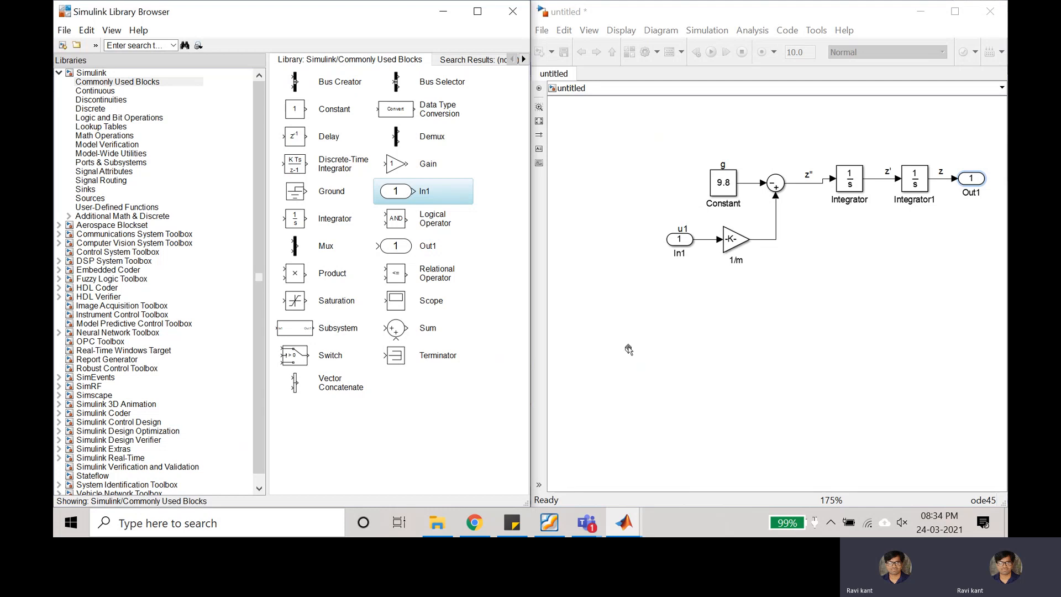
Annotate the In2 block u2 and place a Gain block beside it with its gain set to 1/0.1
{"action": "left_click", "coordinate": [580, 311]}
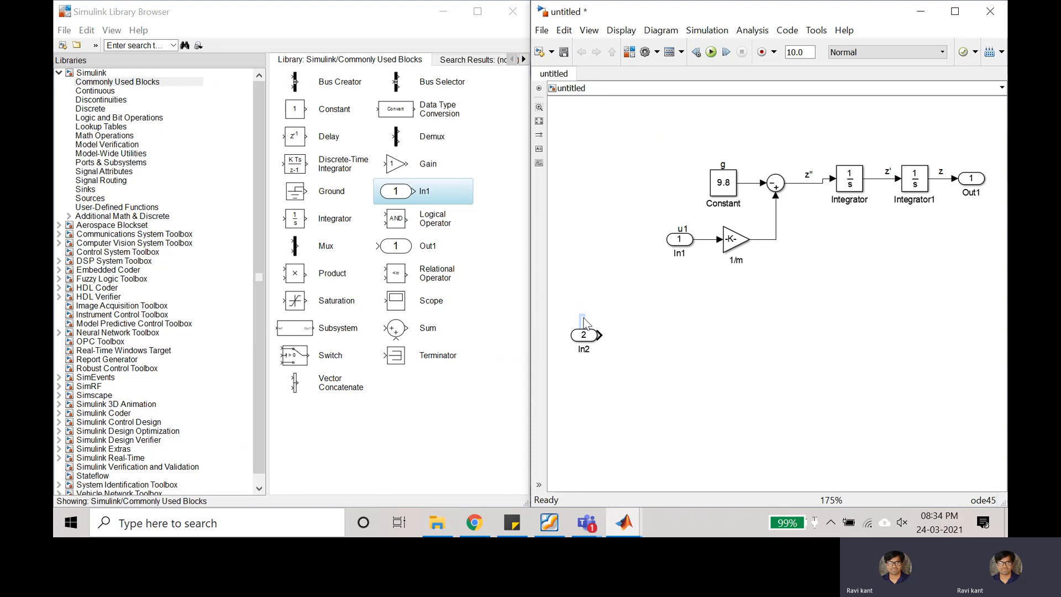
{"action": "type", "text": "u2"}
{"action": "left_click_drag", "start_coordinate": [408, 169], "coordinate": [637, 333]}
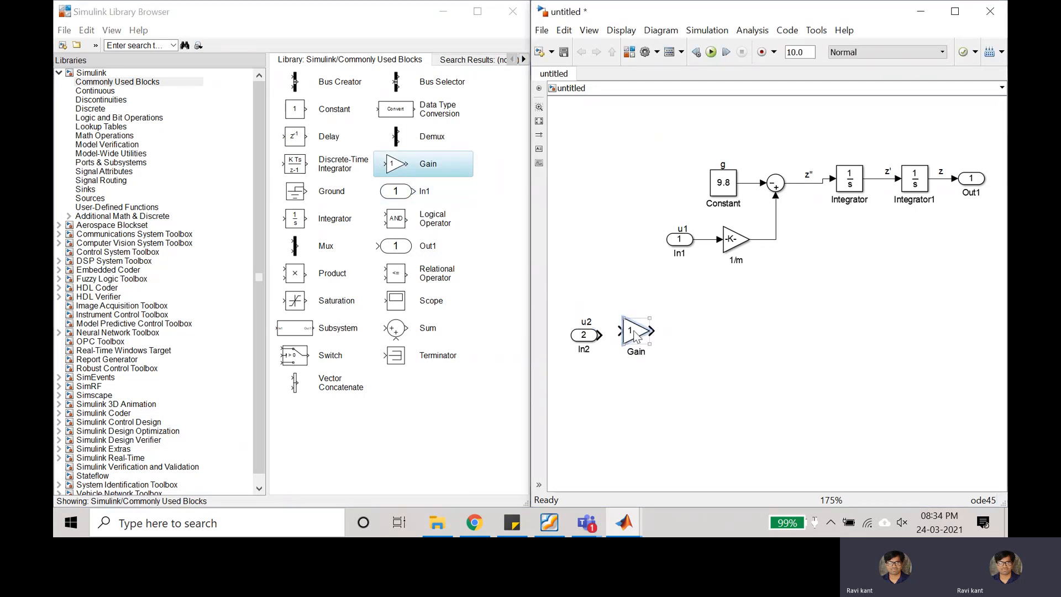
{"action": "double_click", "coordinate": [636, 334]}
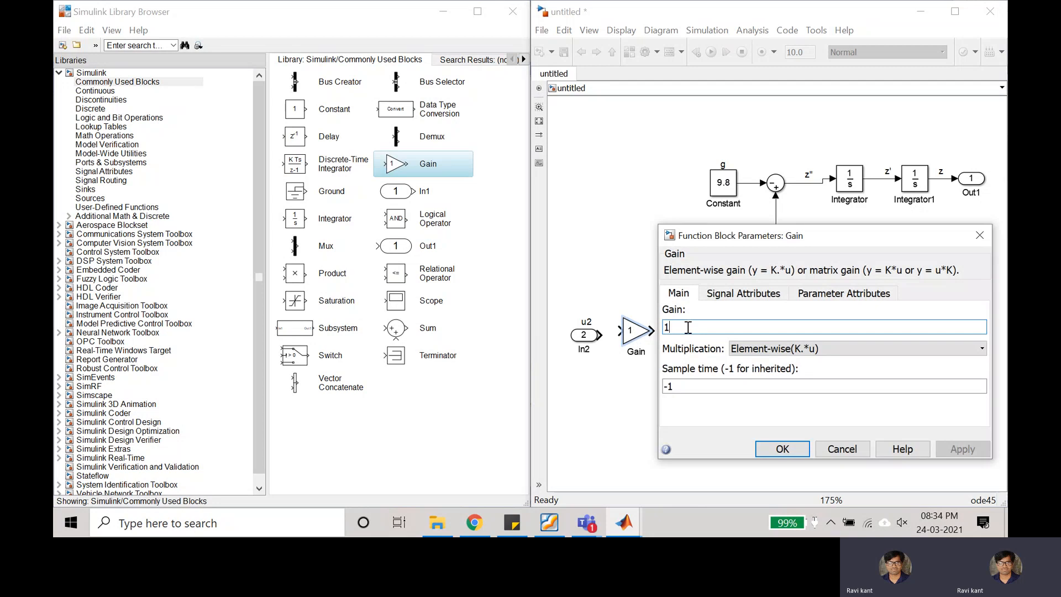
{"action": "type", "text": "/0.1"}
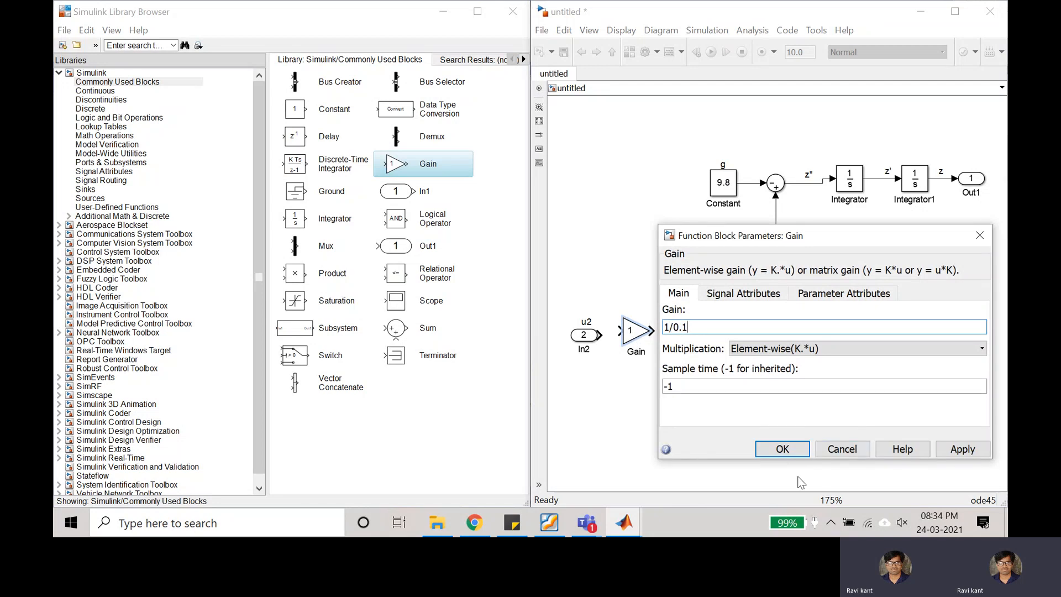
{"action": "left_click", "coordinate": [782, 448]}
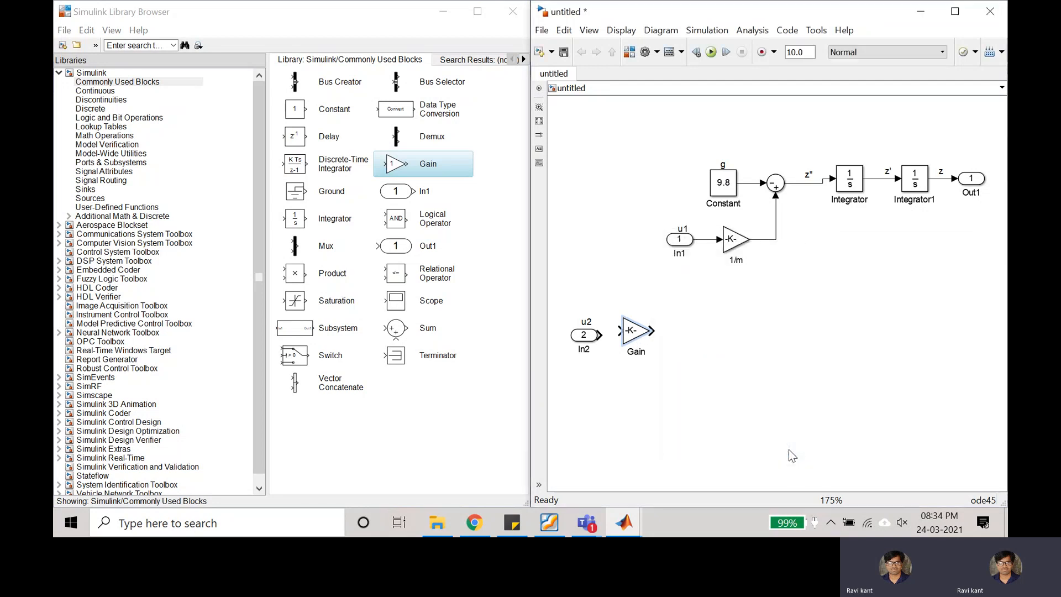
Rename the new Gain block 1/Ixx, connect In2 to its input and extend an open signal line from its output
{"action": "double_click", "coordinate": [636, 352]}
{"action": "type", "text": "m"}
{"action": "type", "text": "xx"}
{"action": "left_click", "coordinate": [656, 375]}
{"action": "left_click_drag", "start_coordinate": [604, 335], "coordinate": [688, 336]}
{"action": "left_click", "coordinate": [641, 338]}
Check the phi'' equation in the PDF and annotate the 1/Ixx gain's open output line phi''
{"action": "left_click", "coordinate": [549, 522]}
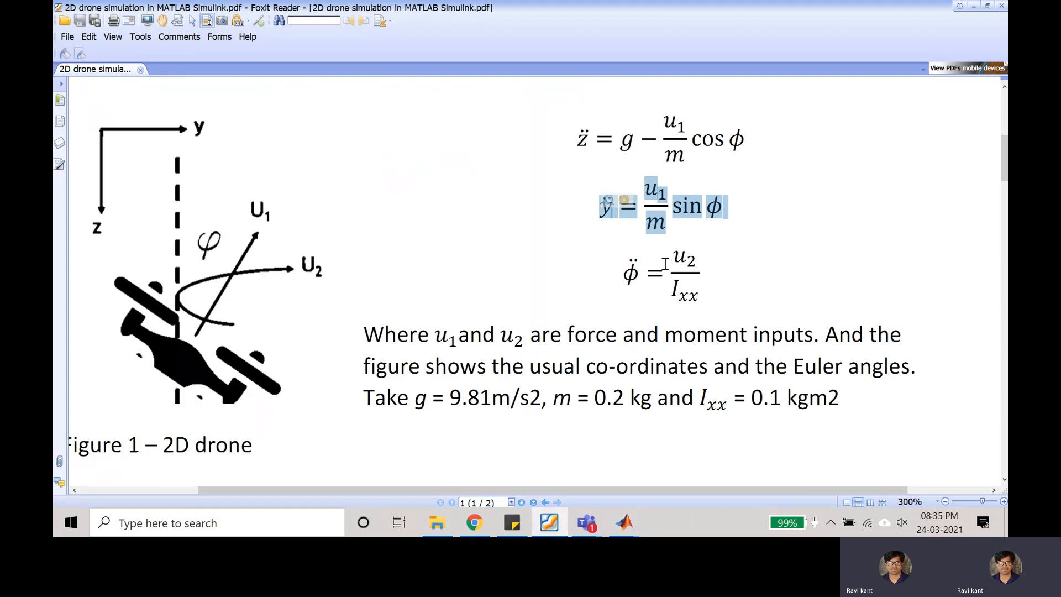
{"action": "left_click", "coordinate": [974, 6]}
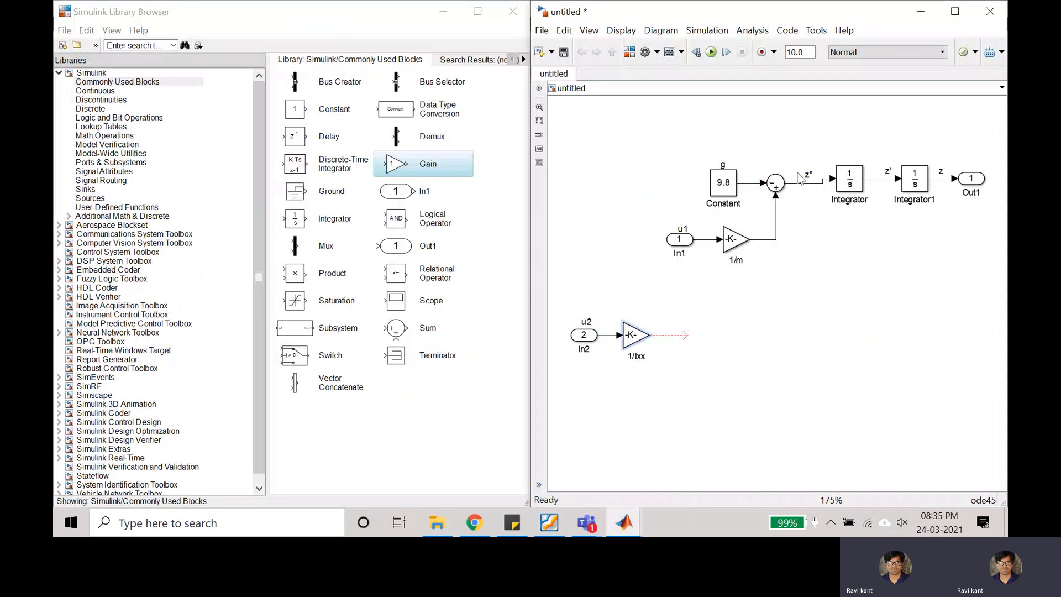
{"action": "double_click", "coordinate": [667, 326]}
{"action": "type", "text": "phi''"}
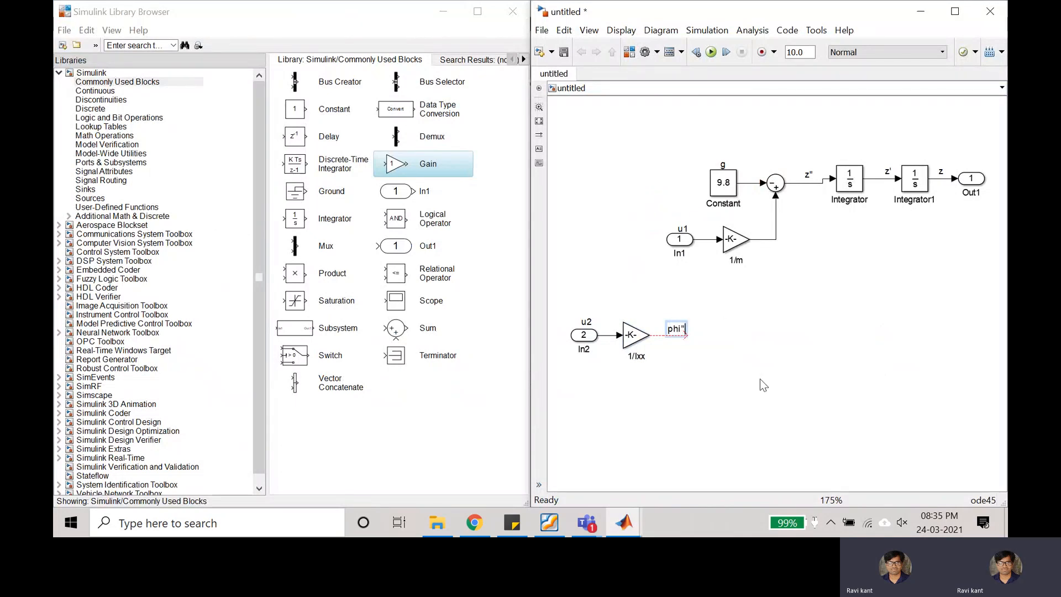
{"action": "left_click", "coordinate": [711, 348]}
Add an Integrator from the Continuous library at the end of the phi'' line and extend an open output line annotated phi'
{"action": "left_click", "coordinate": [94, 91]}
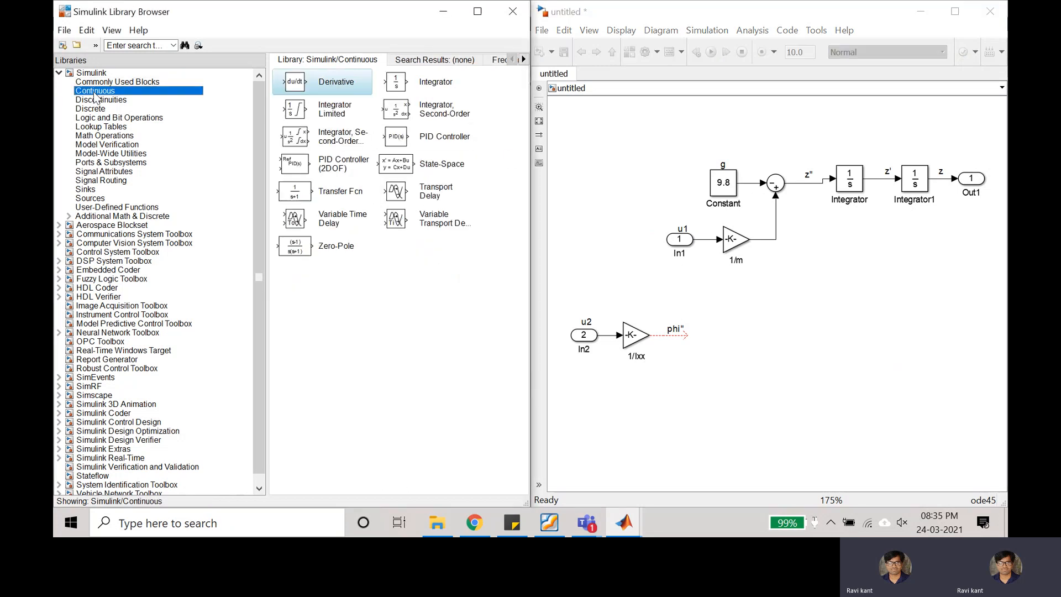
{"action": "left_click_drag", "start_coordinate": [400, 89], "coordinate": [693, 332]}
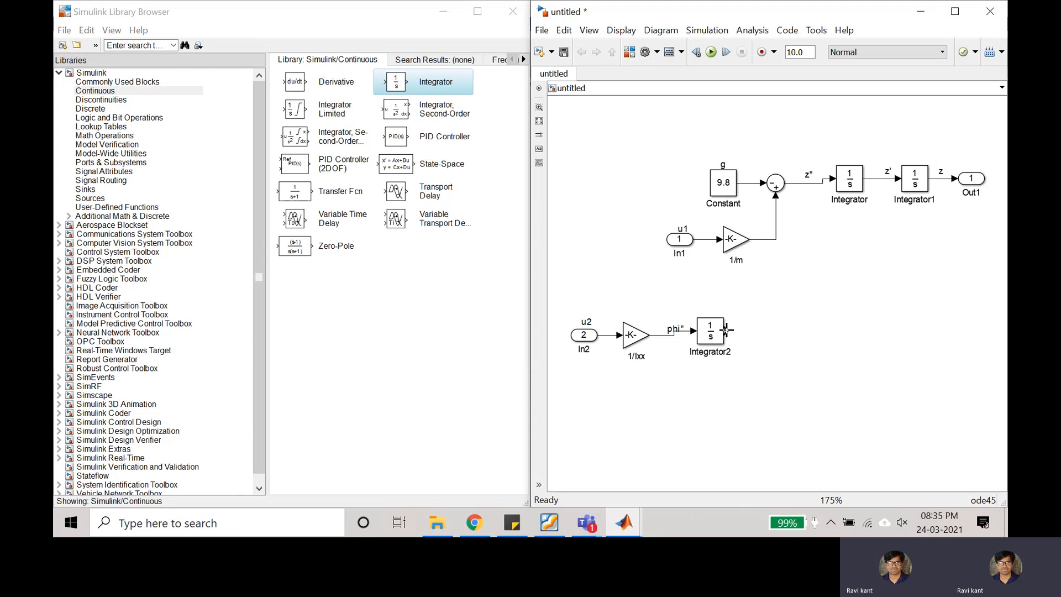
{"action": "left_click_drag", "start_coordinate": [729, 331], "coordinate": [764, 330]}
{"action": "double_click", "coordinate": [758, 329]}
{"action": "type", "text": "phi"}
Move the new Integrator slightly so that the phi'' line runs straight into its input
{"action": "left_click", "coordinate": [679, 329]}
{"action": "left_click_drag", "start_coordinate": [710, 331], "coordinate": [719, 336]}
{"action": "left_click", "coordinate": [742, 317]}
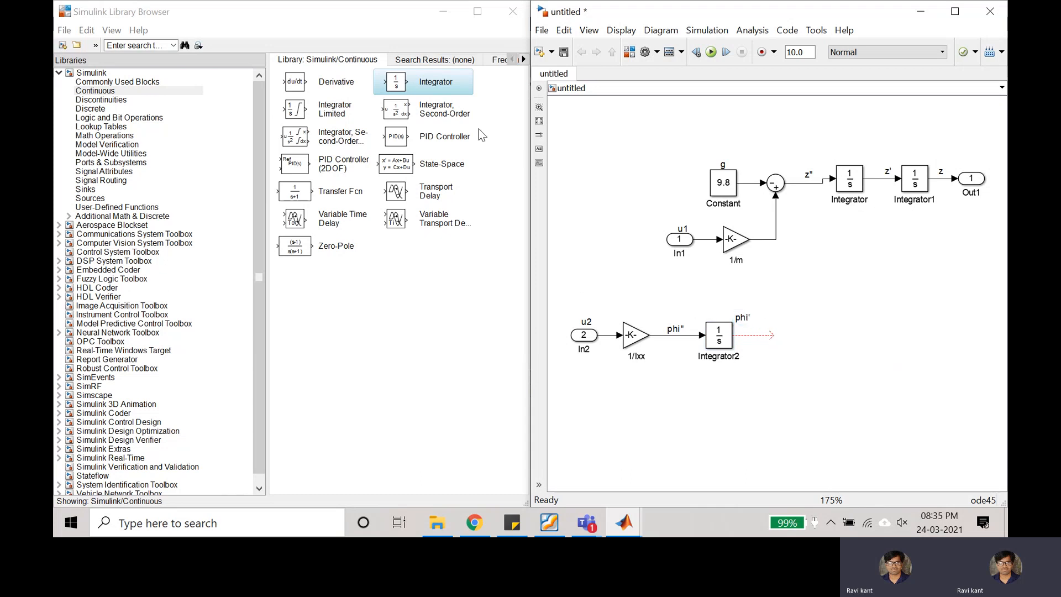
Add another Integrator at the end of the phi' line and extend an open output line annotated phi
{"action": "left_click_drag", "start_coordinate": [442, 87], "coordinate": [793, 335]}
{"action": "left_click", "coordinate": [772, 336]}
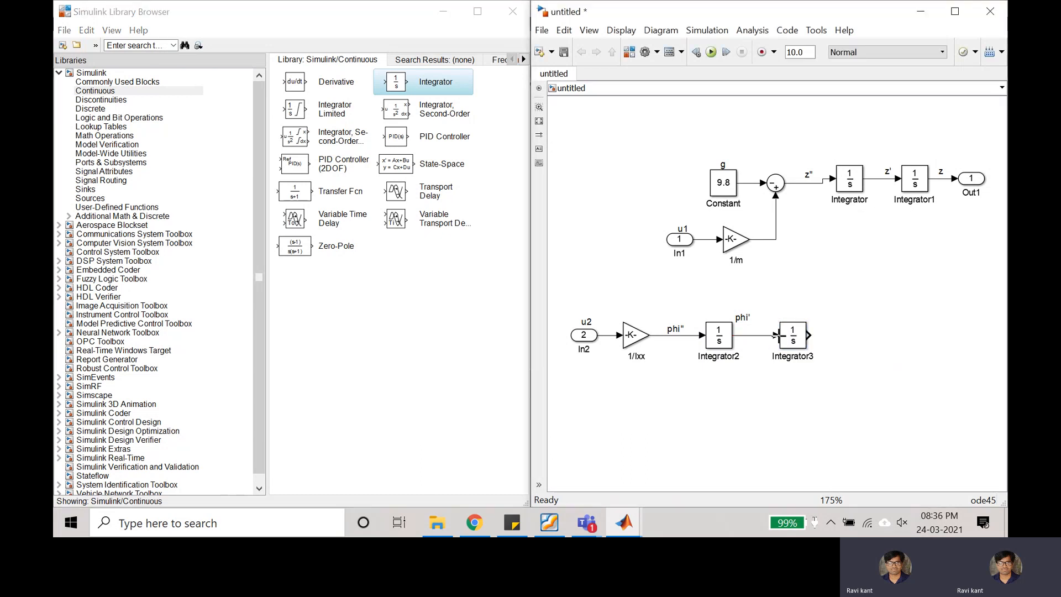
{"action": "left_click_drag", "start_coordinate": [808, 335], "coordinate": [847, 335]}
Switch to the PDF in Foxit Reader and examine the equations for y'' and phi''
{"action": "left_click", "coordinate": [623, 523]}
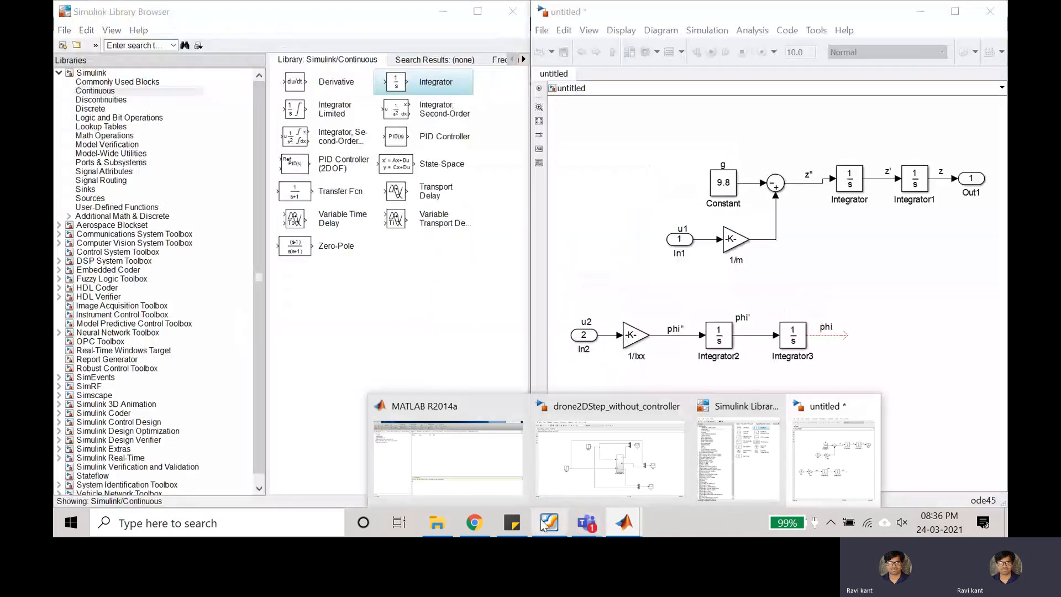
{"action": "left_click", "coordinate": [550, 528]}
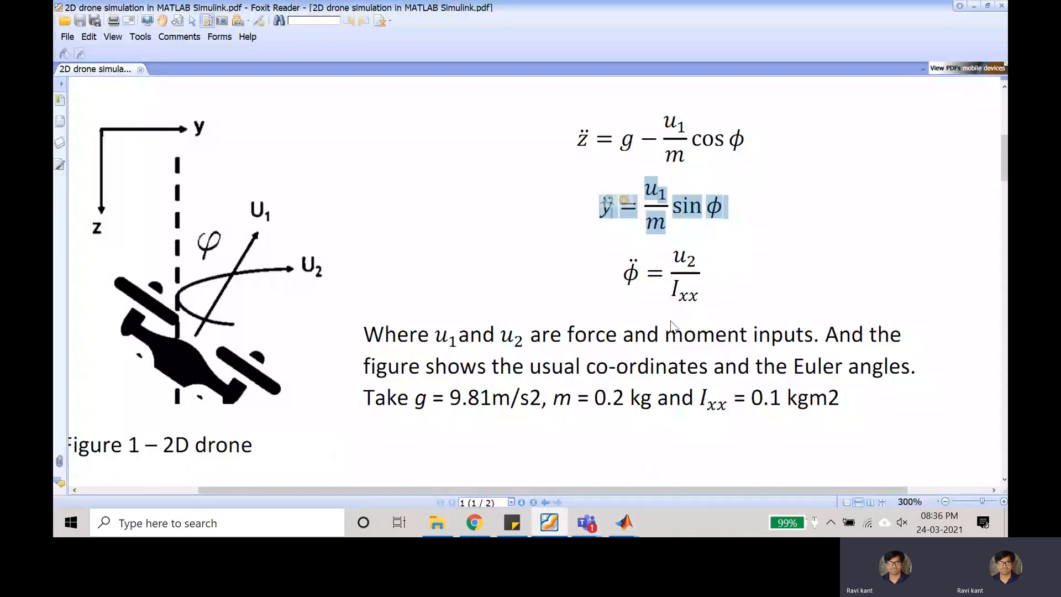
{"action": "left_click", "coordinate": [729, 242]}
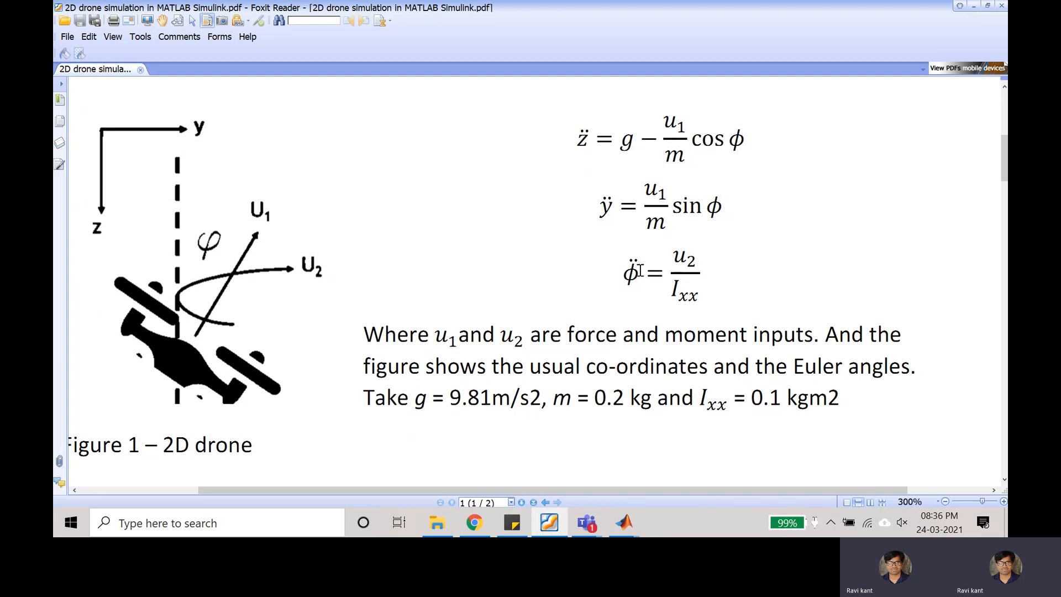
Open the Drone plant 2D subsystem in the drone2DStep_without_controller model and check the gain parameter of its y branch
{"action": "left_click", "coordinate": [624, 522]}
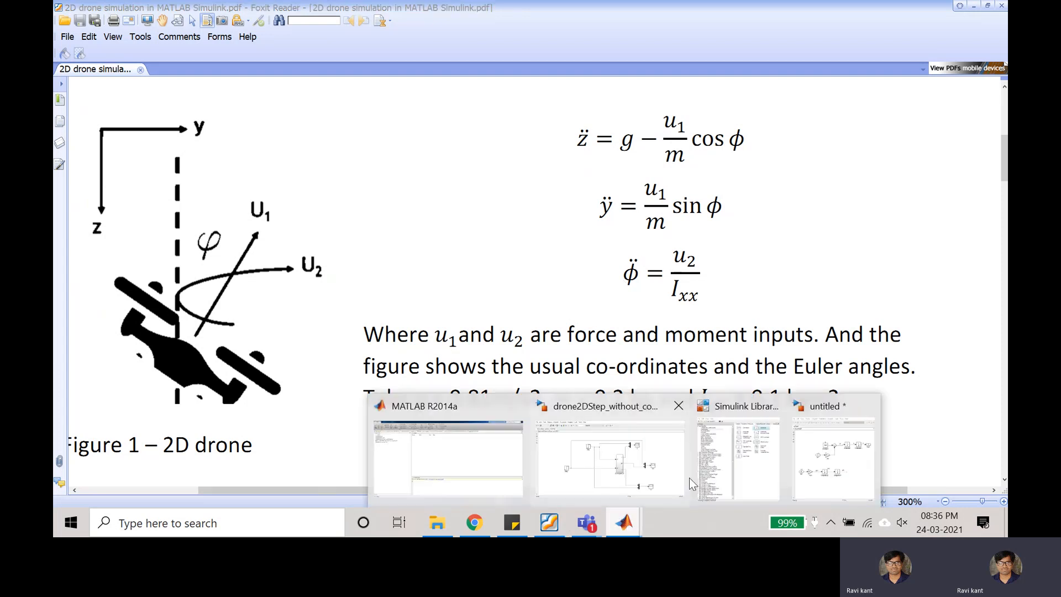
{"action": "left_click", "coordinate": [666, 467]}
{"action": "double_click", "coordinate": [600, 298]}
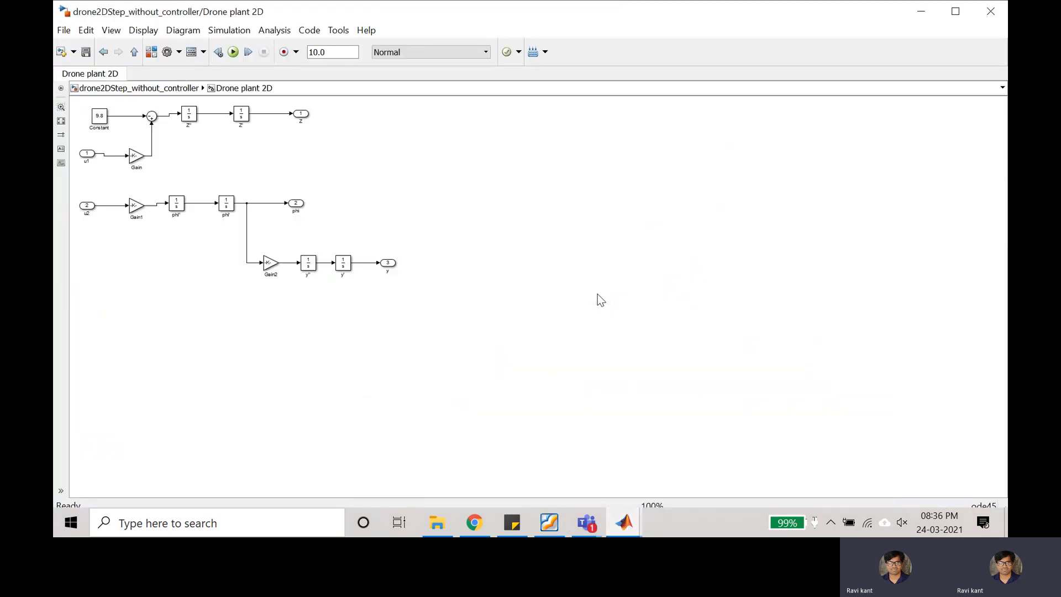
{"action": "left_click", "coordinate": [307, 268]}
{"action": "double_click", "coordinate": [271, 263]}
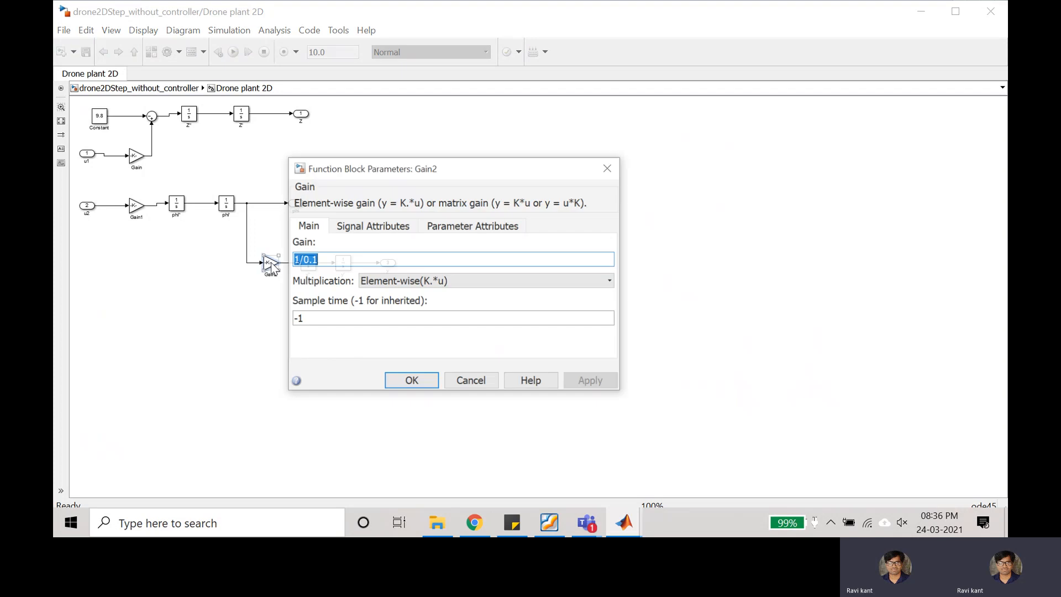
{"action": "left_click", "coordinate": [613, 171]}
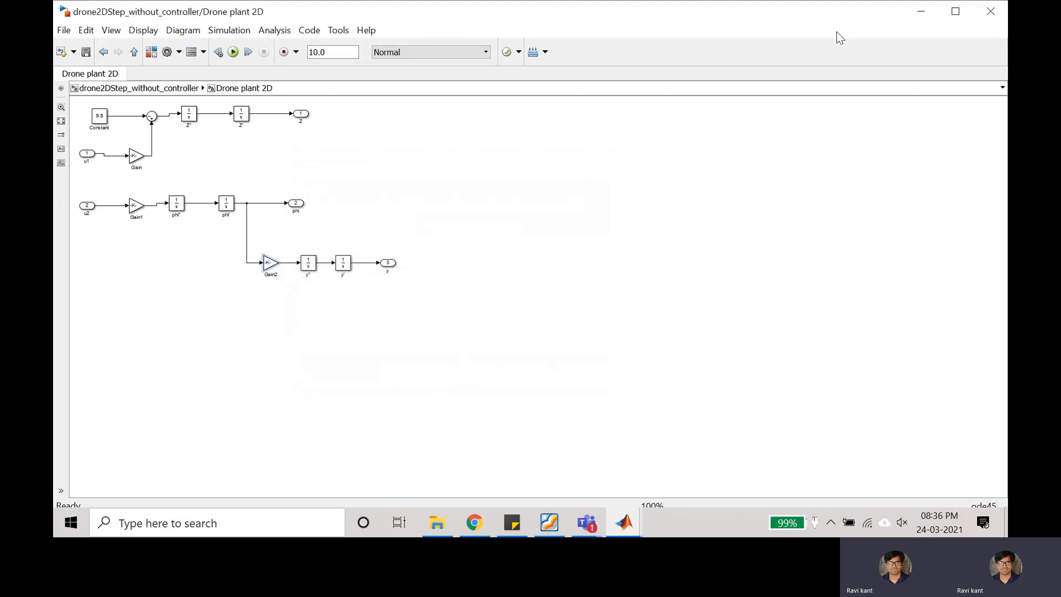
{"action": "left_click", "coordinate": [987, 15]}
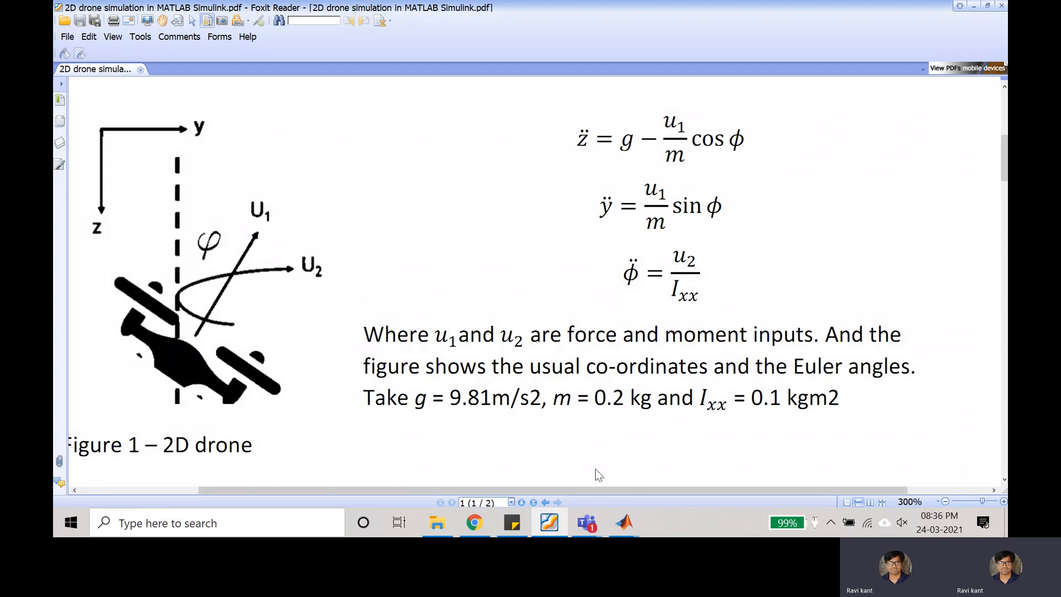
Return to the untitled model, add an Out1 block from Commonly Used Blocks, and connect the open phi line to it
{"action": "mouse_move", "coordinate": [623, 522]}
{"action": "left_click", "coordinate": [685, 479]}
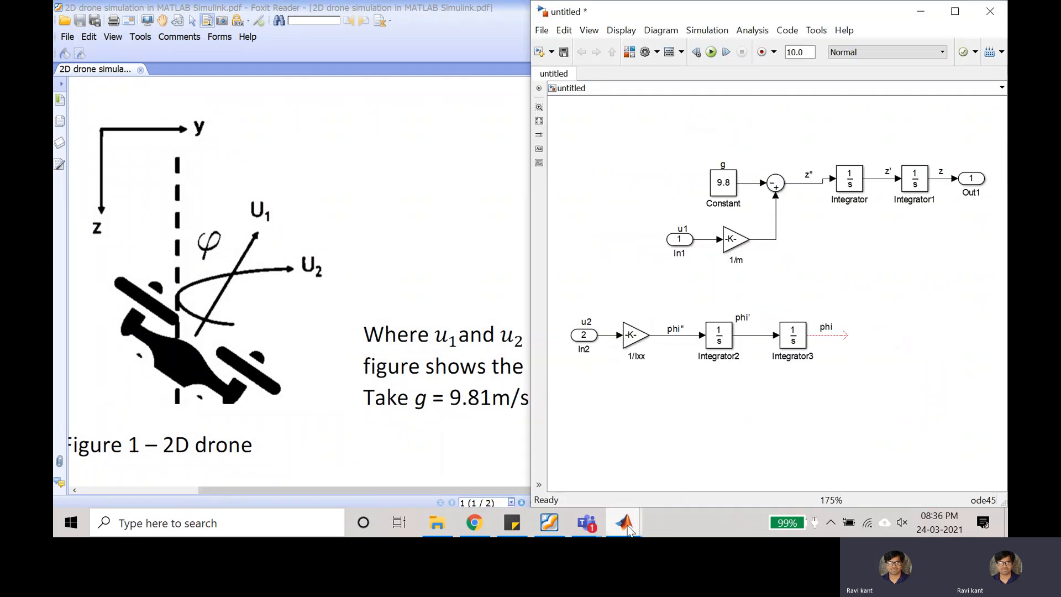
{"action": "left_click", "coordinate": [666, 461]}
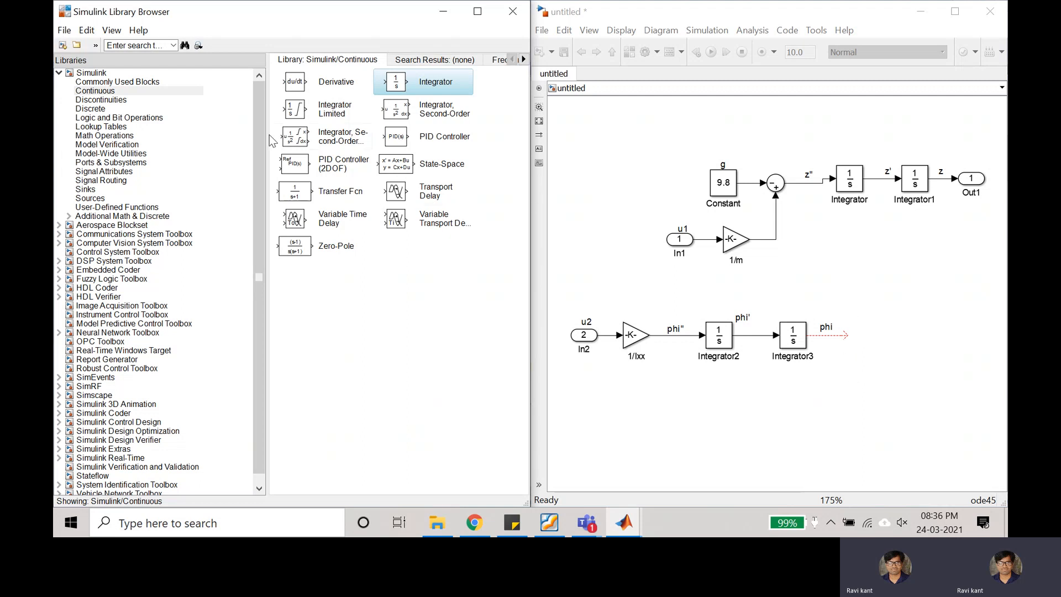
{"action": "left_click", "coordinate": [99, 81]}
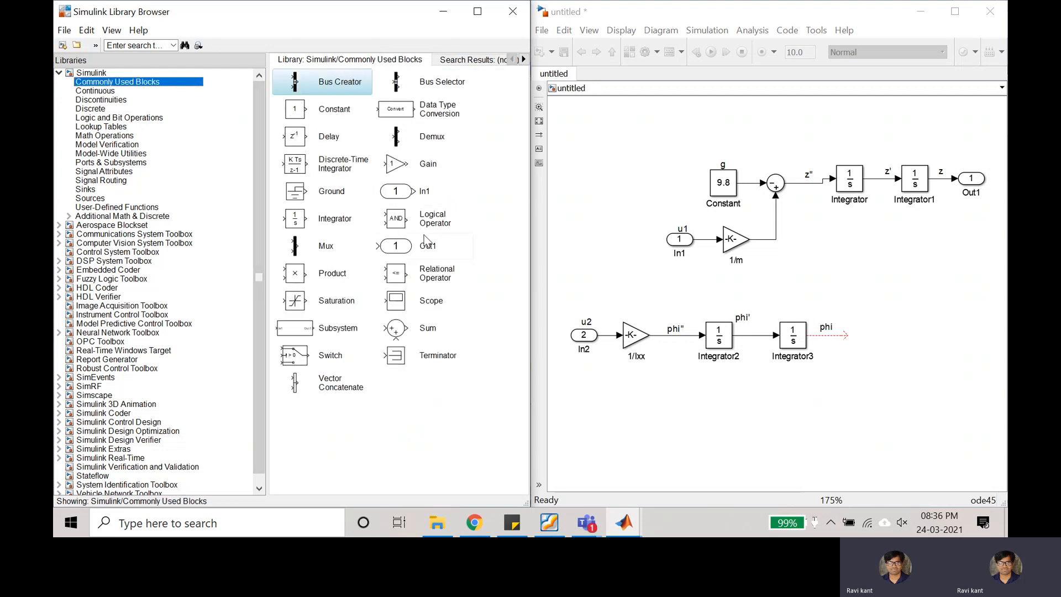
{"action": "left_click_drag", "start_coordinate": [405, 246], "coordinate": [879, 332]}
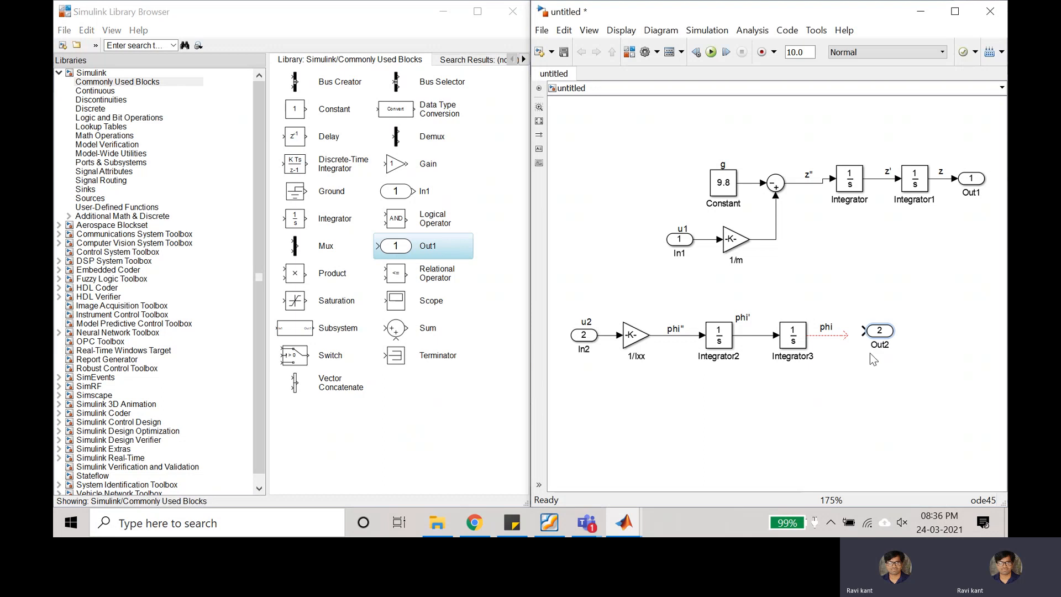
{"action": "left_click", "coordinate": [847, 331]}
{"action": "left_click_drag", "start_coordinate": [845, 335], "coordinate": [863, 331]}
Consult the y'' equation in the PDF, then add a Gain block below the phi line fed by a branch from phi
{"action": "left_click", "coordinate": [546, 525]}
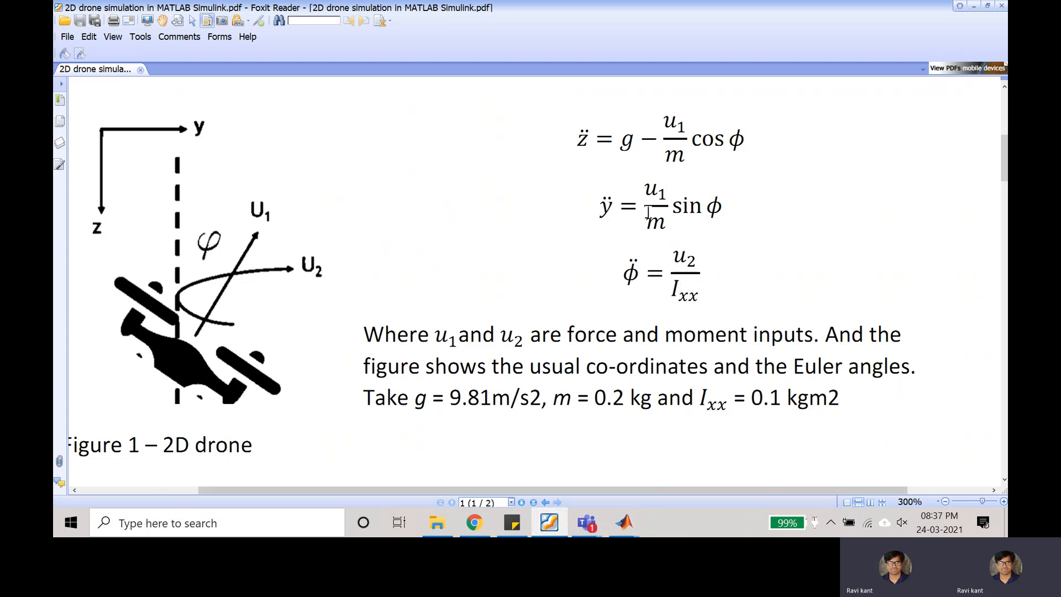
{"action": "left_click", "coordinate": [974, 5]}
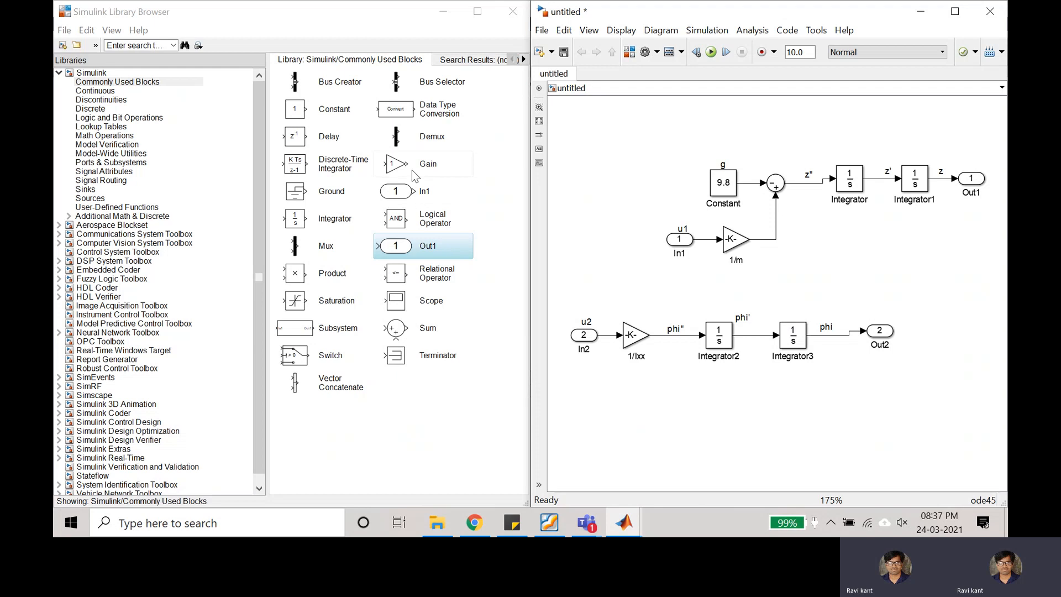
{"action": "left_click_drag", "start_coordinate": [416, 169], "coordinate": [827, 334]}
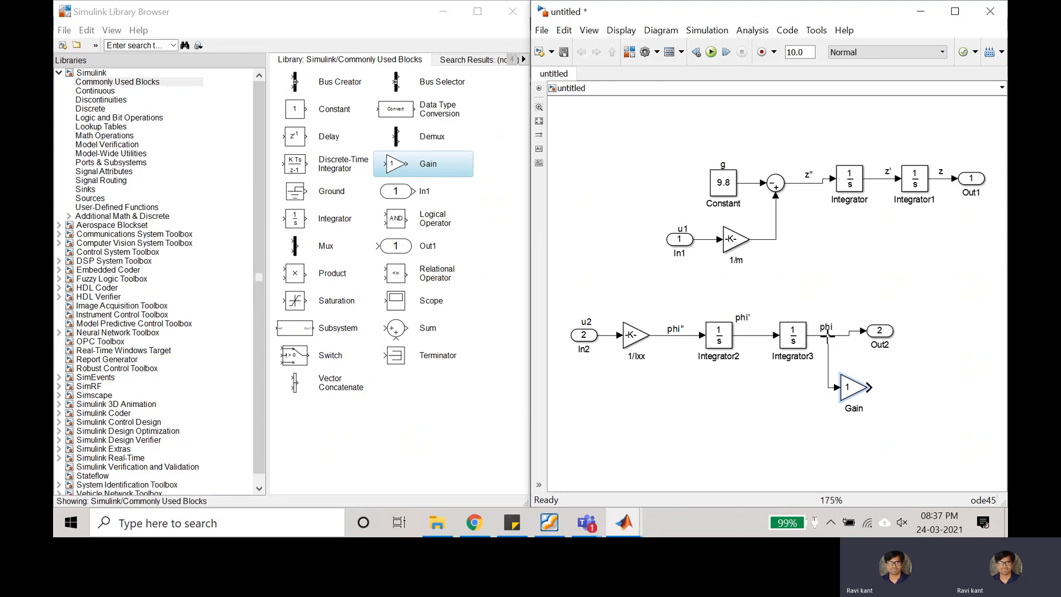
Set the gain of the new Gain block on the phi branch to 1/0.2
{"action": "left_click", "coordinate": [851, 402]}
{"action": "double_click", "coordinate": [852, 400]}
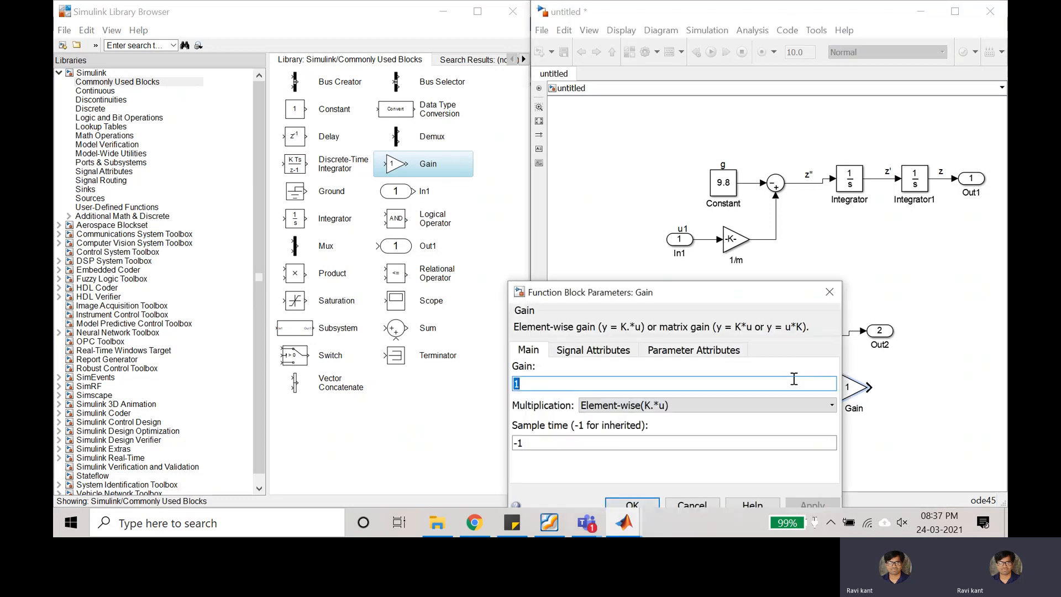
{"action": "left_click", "coordinate": [534, 382]}
{"action": "type", "text": "/0"}
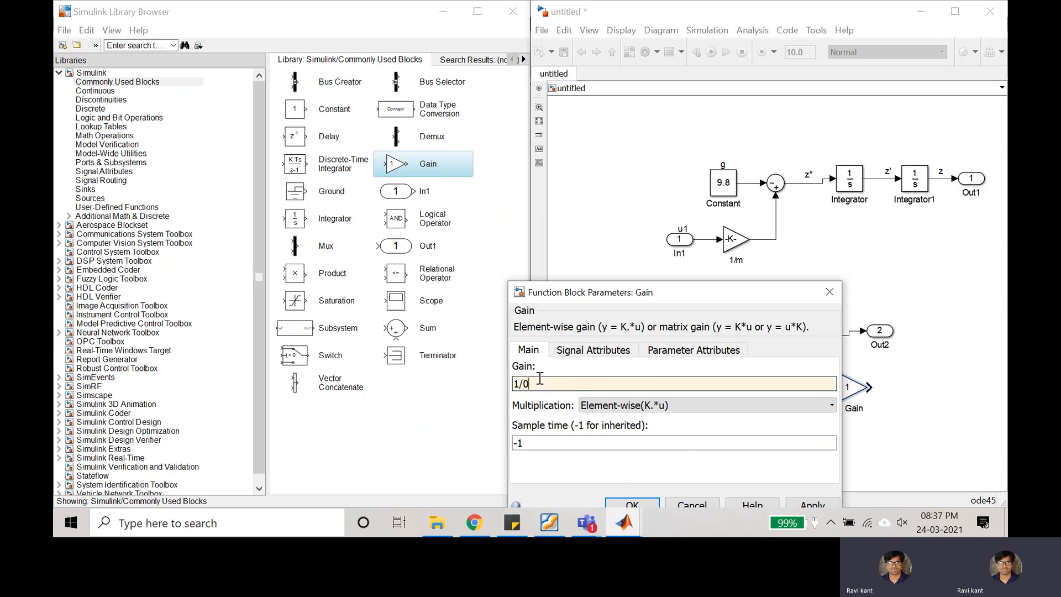
{"action": "type", "text": ".2"}
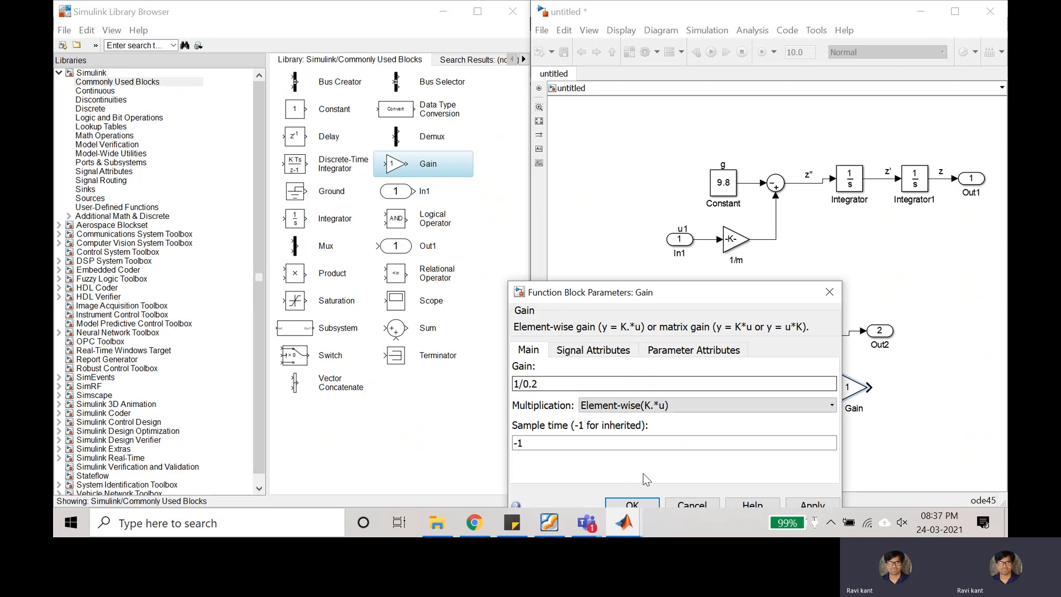
{"action": "left_click", "coordinate": [626, 503]}
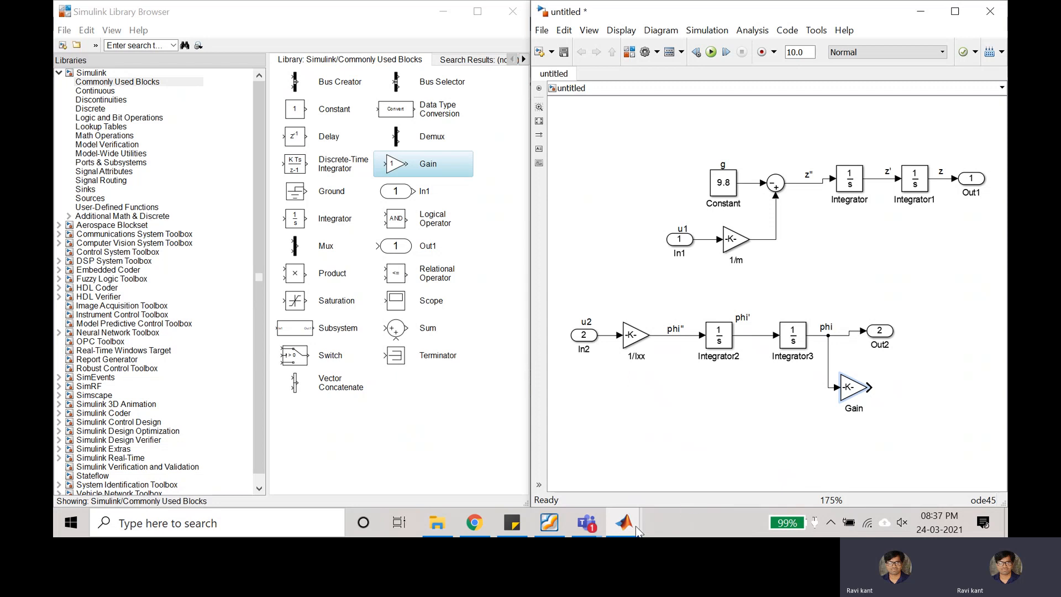
Check the y'' equation in the PDF and extend an open output line from the Gain block, annotated y''
{"action": "left_click", "coordinate": [552, 525]}
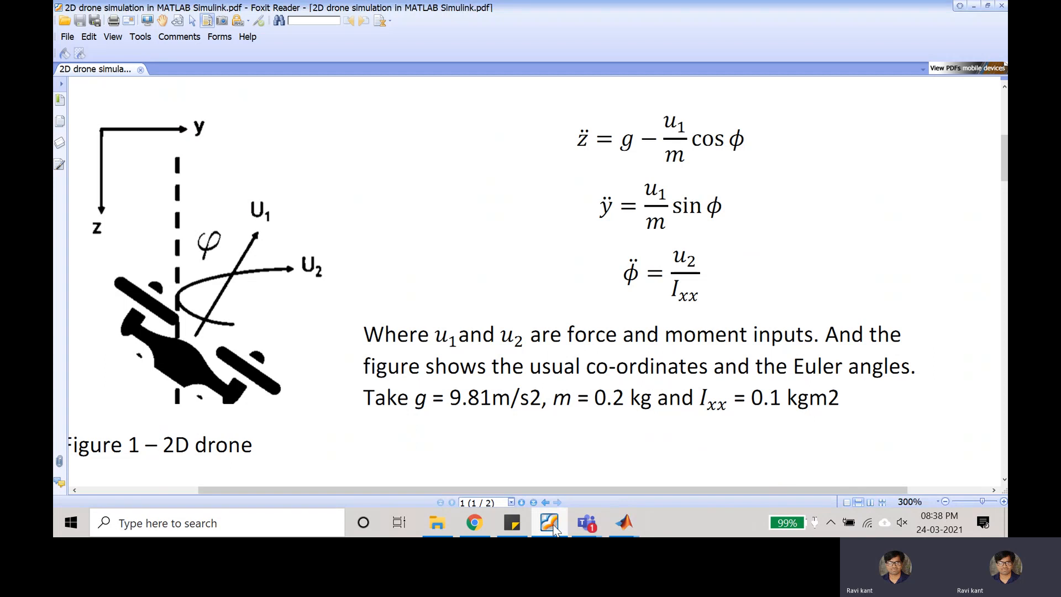
{"action": "left_click", "coordinate": [552, 526]}
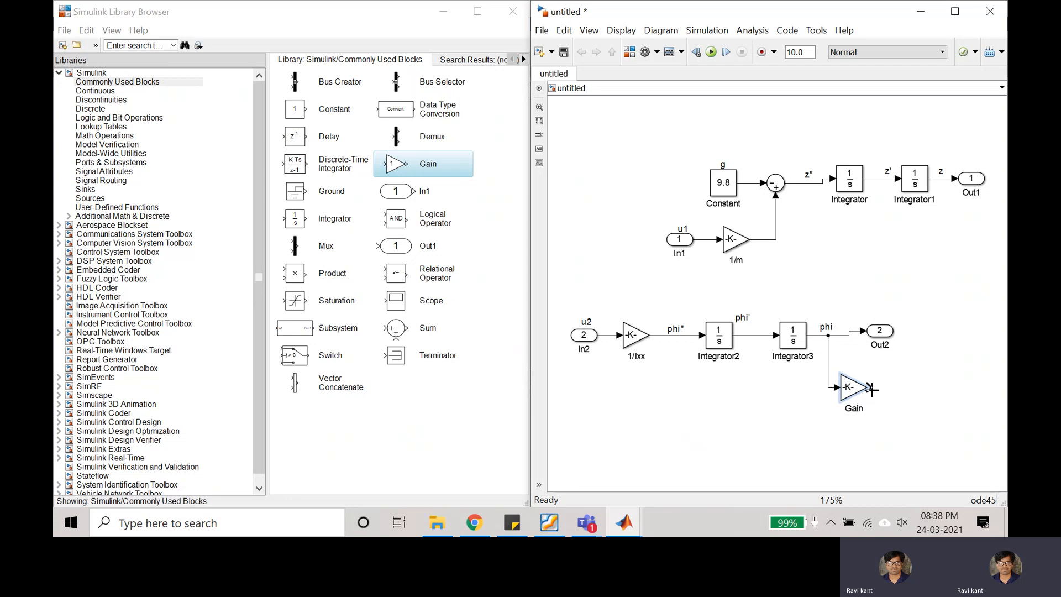
{"action": "left_click_drag", "start_coordinate": [871, 389], "coordinate": [918, 387]}
{"action": "double_click", "coordinate": [887, 386]}
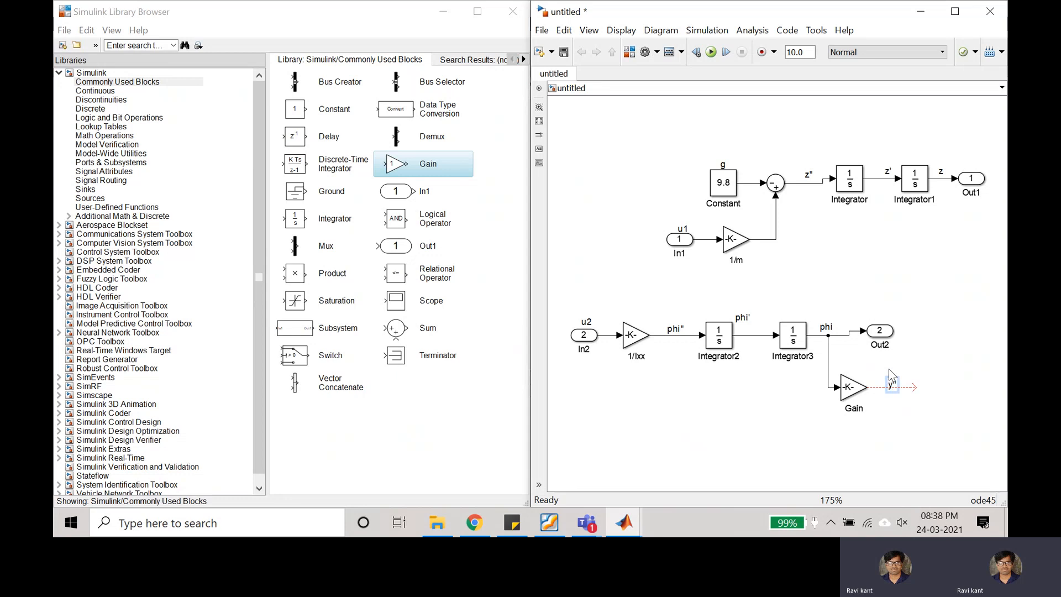
{"action": "left_click", "coordinate": [910, 424]}
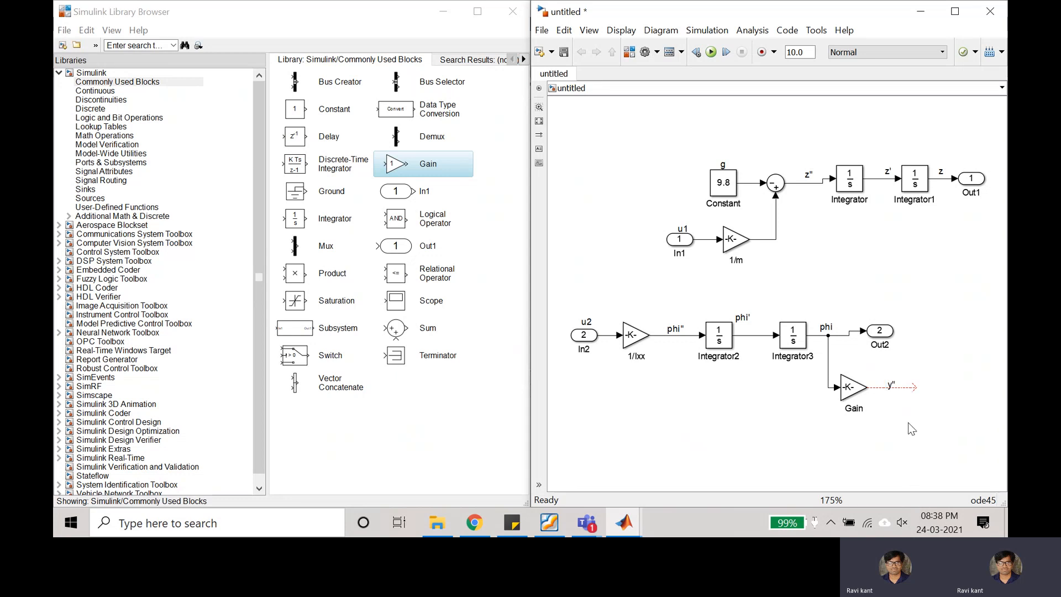
Add an Integrator from the Continuous library at the end of the y'' line and extend an open output line annotated y'
{"action": "left_click", "coordinate": [95, 91]}
{"action": "left_click", "coordinate": [412, 83]}
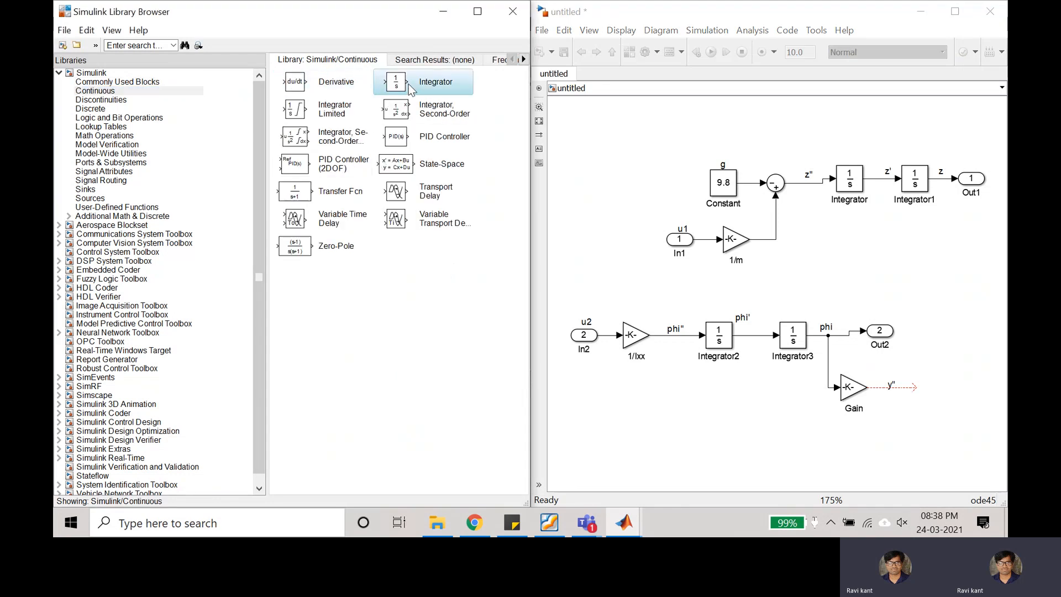
{"action": "left_click_drag", "start_coordinate": [934, 388], "coordinate": [981, 382]}
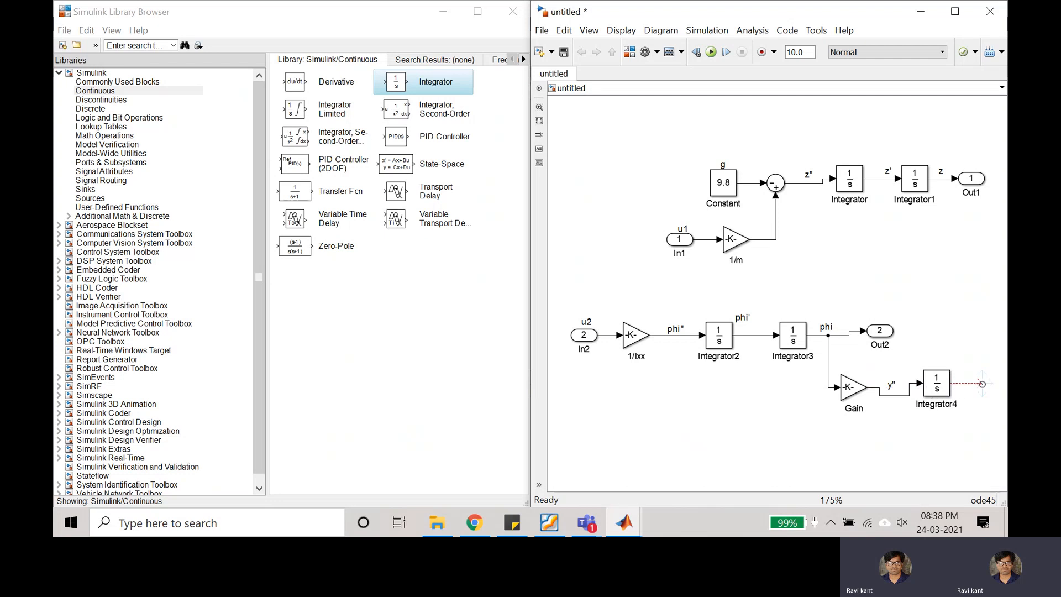
{"action": "double_click", "coordinate": [964, 370]}
{"action": "type", "text": "y"}
{"action": "left_click", "coordinate": [695, 390]}
Add another Integrator at the end of the y' line and extend an open output line annotated y
{"action": "left_click", "coordinate": [549, 523]}
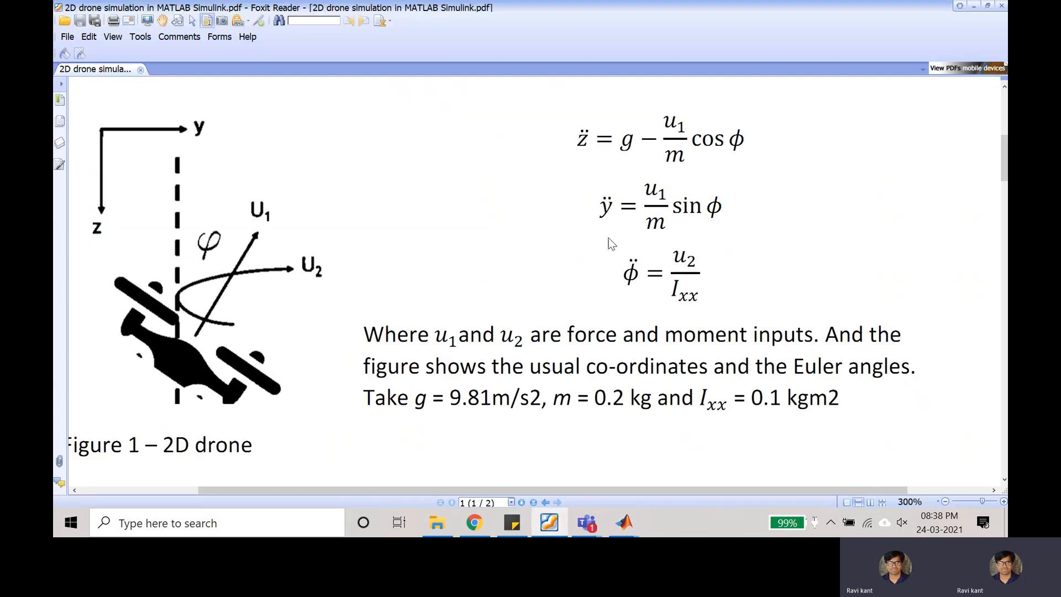
{"action": "left_click", "coordinate": [975, 8]}
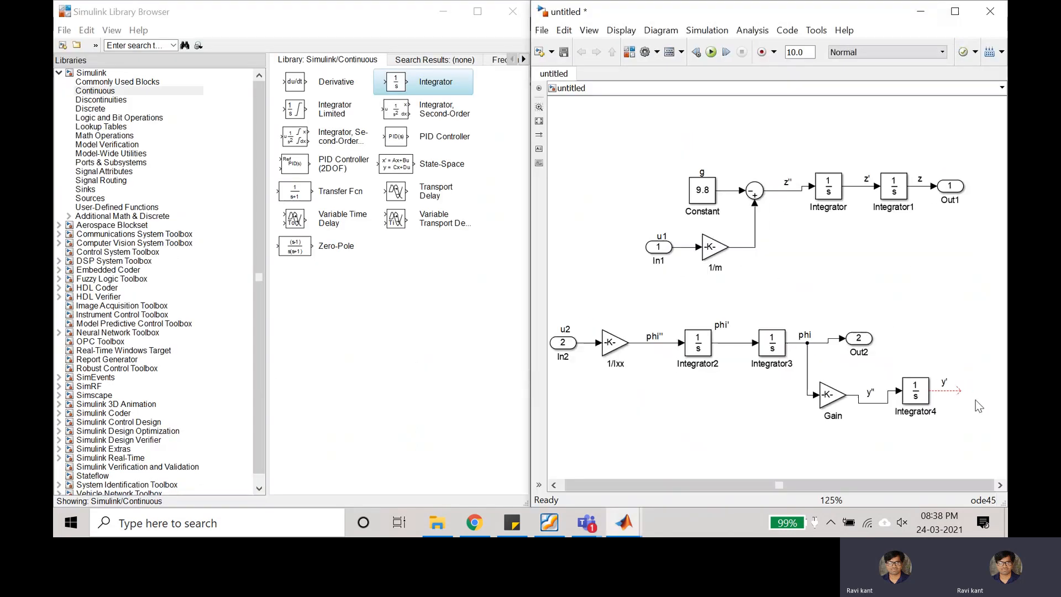
{"action": "scroll", "coordinate": [975, 400], "scroll_direction": "up", "scroll_amount": 3}
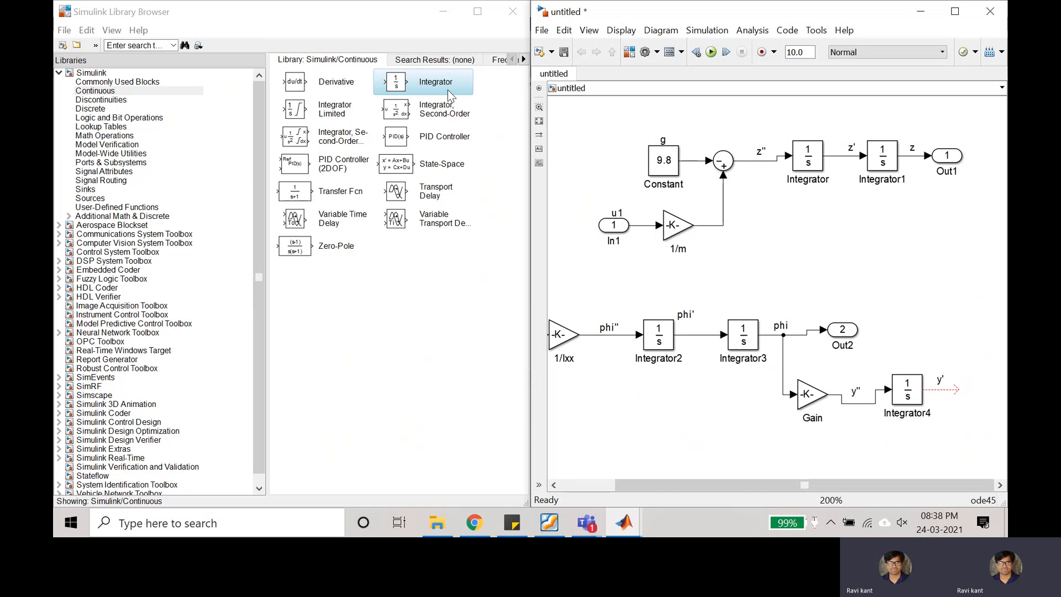
{"action": "left_click_drag", "start_coordinate": [445, 81], "coordinate": [973, 390]}
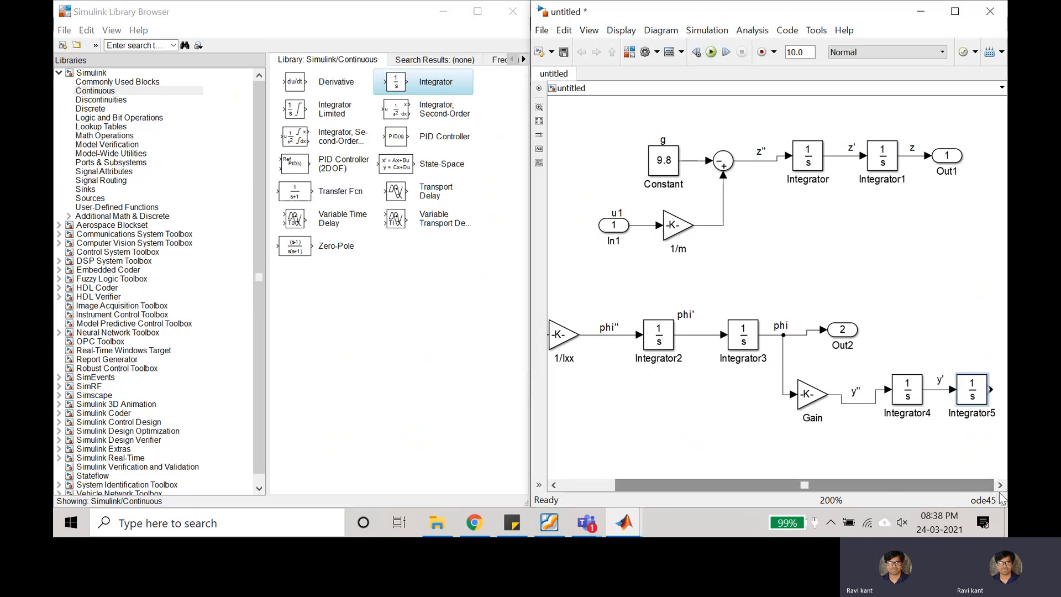
{"action": "scroll", "coordinate": [998, 442], "scroll_direction": "down", "scroll_amount": 3}
{"action": "scroll", "coordinate": [996, 380], "scroll_direction": "up", "scroll_amount": 4}
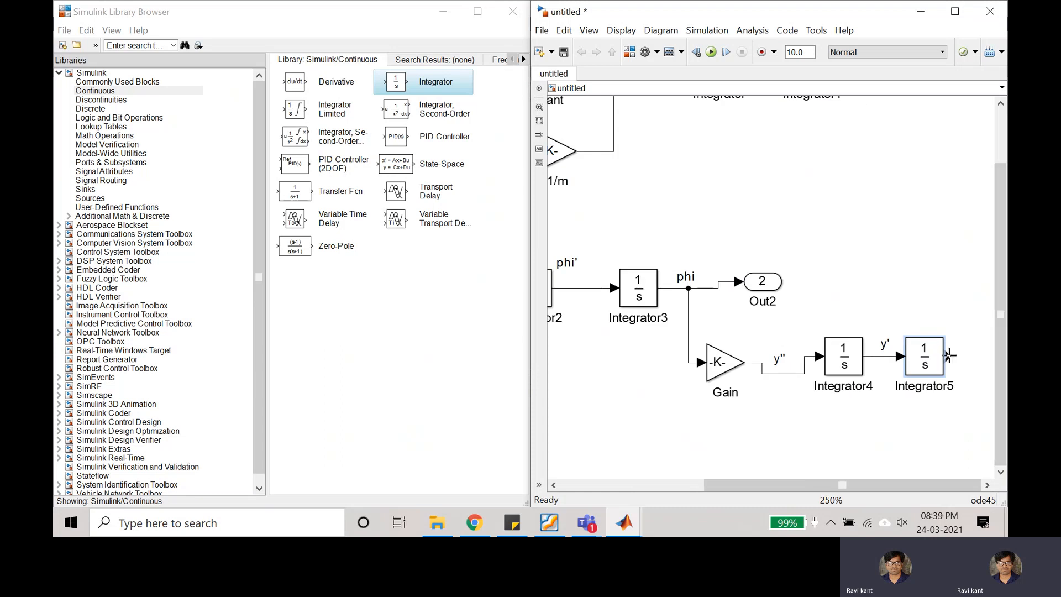
{"action": "left_click_drag", "start_coordinate": [949, 356], "coordinate": [975, 357]}
{"action": "double_click", "coordinate": [955, 349]}
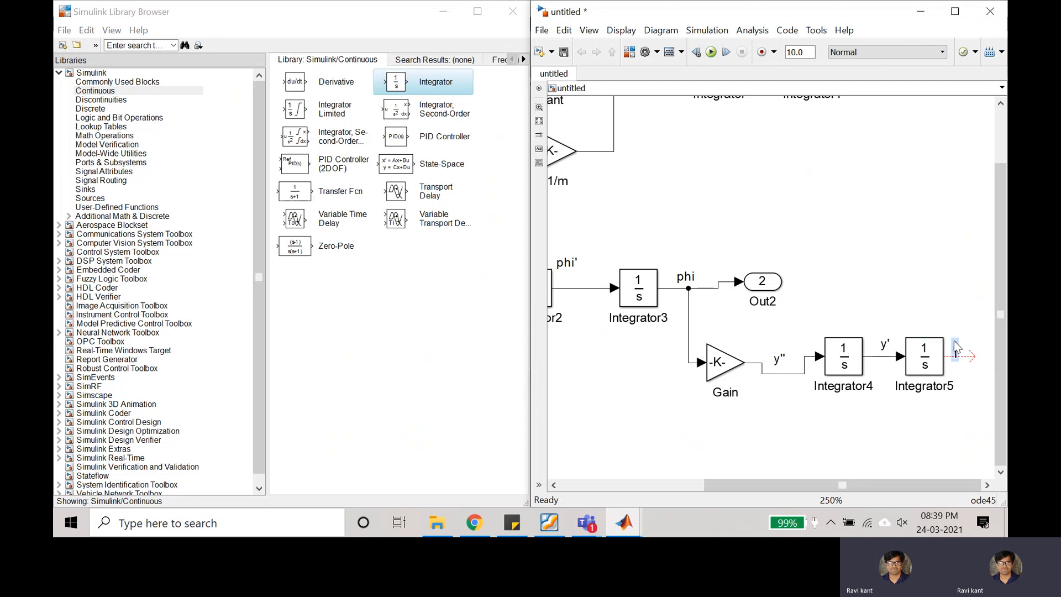
{"action": "type", "text": "y"}
{"action": "left_click", "coordinate": [979, 418]}
Add an Out1 block from Commonly Used Blocks at the end of the y line as the third output
{"action": "left_click", "coordinate": [116, 81]}
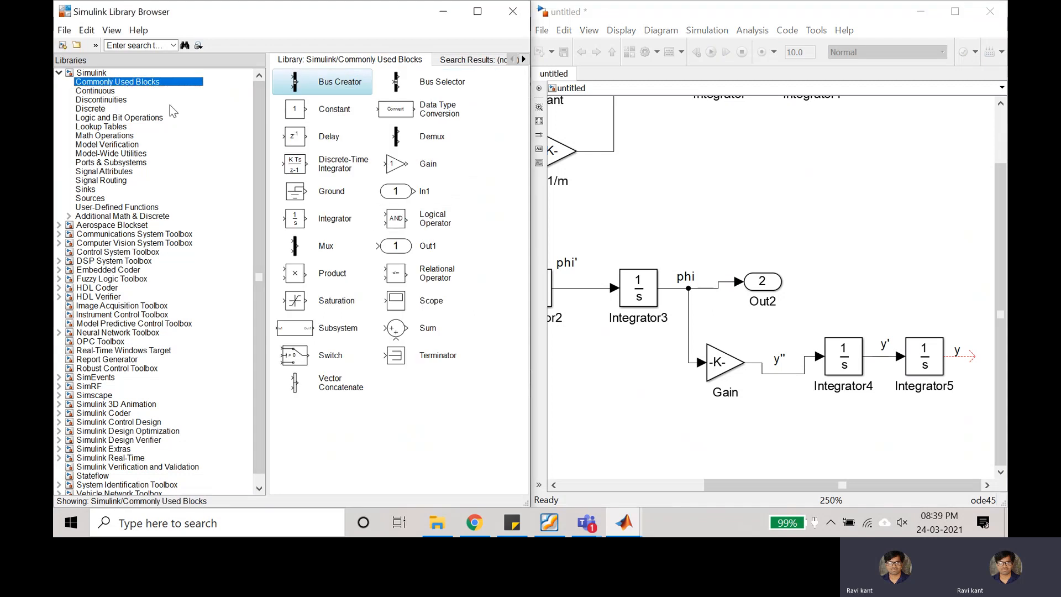
{"action": "left_click", "coordinate": [395, 247]}
{"action": "left_click_drag", "start_coordinate": [980, 357], "coordinate": [982, 361]}
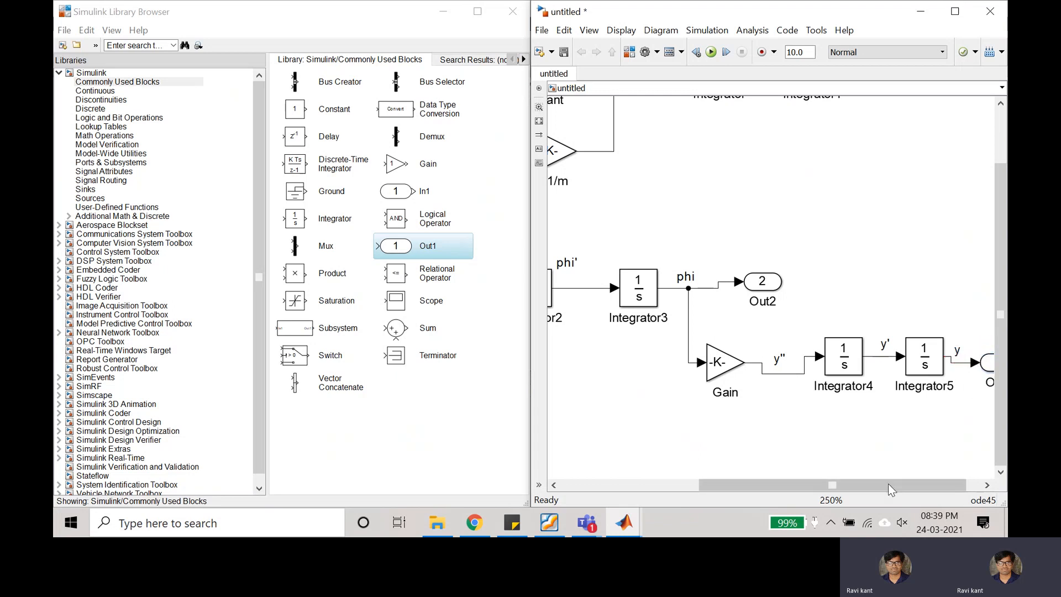
{"action": "left_click_drag", "start_coordinate": [933, 485], "coordinate": [948, 490]}
{"action": "scroll", "coordinate": [679, 300], "scroll_direction": "down", "scroll_amount": 5}
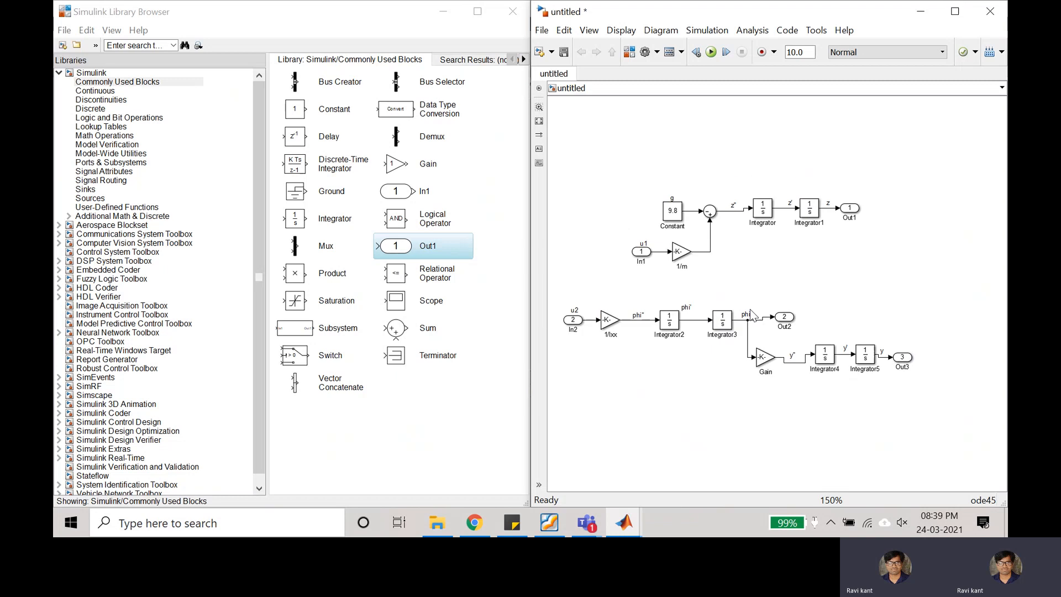
{"action": "scroll", "coordinate": [682, 293], "scroll_direction": "up", "scroll_amount": 1}
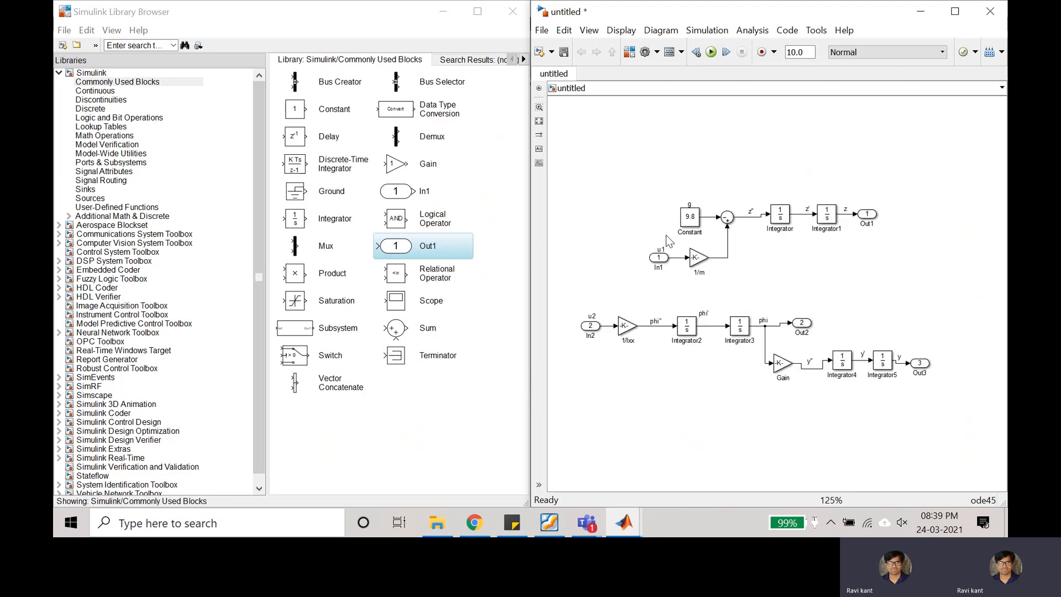
{"action": "left_click", "coordinate": [588, 326]}
{"action": "left_click", "coordinate": [869, 221]}
{"action": "left_click", "coordinate": [923, 366]}
{"action": "left_click", "coordinate": [804, 324]}
{"action": "left_click", "coordinate": [921, 366]}
{"action": "left_click", "coordinate": [765, 282]}
Select all blocks and lines of the drone model and create a subsystem from the selection
{"action": "left_click_drag", "start_coordinate": [568, 161], "coordinate": [938, 411]}
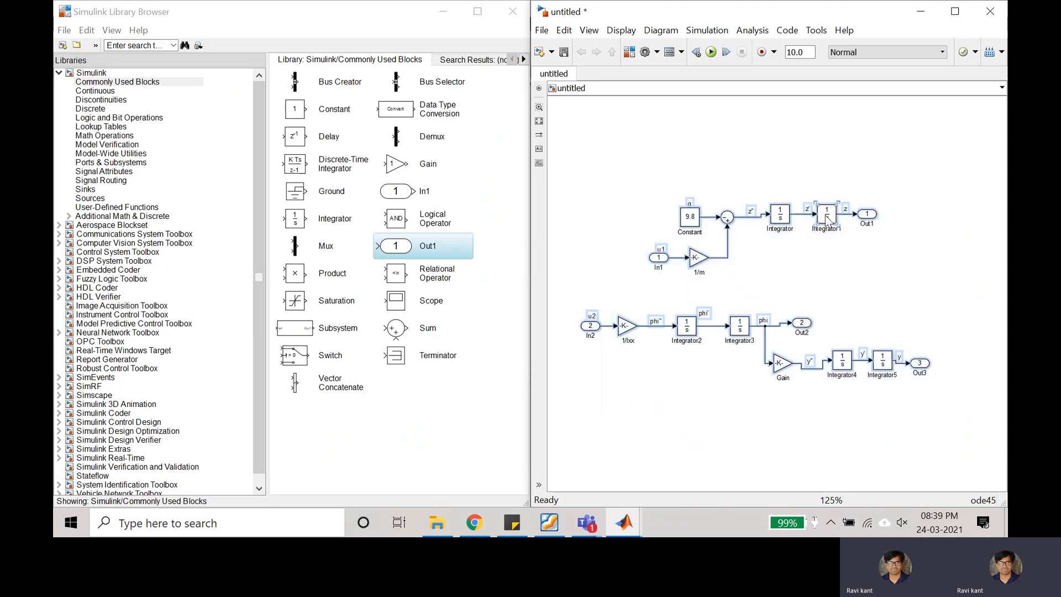
{"action": "right_click", "coordinate": [826, 217]}
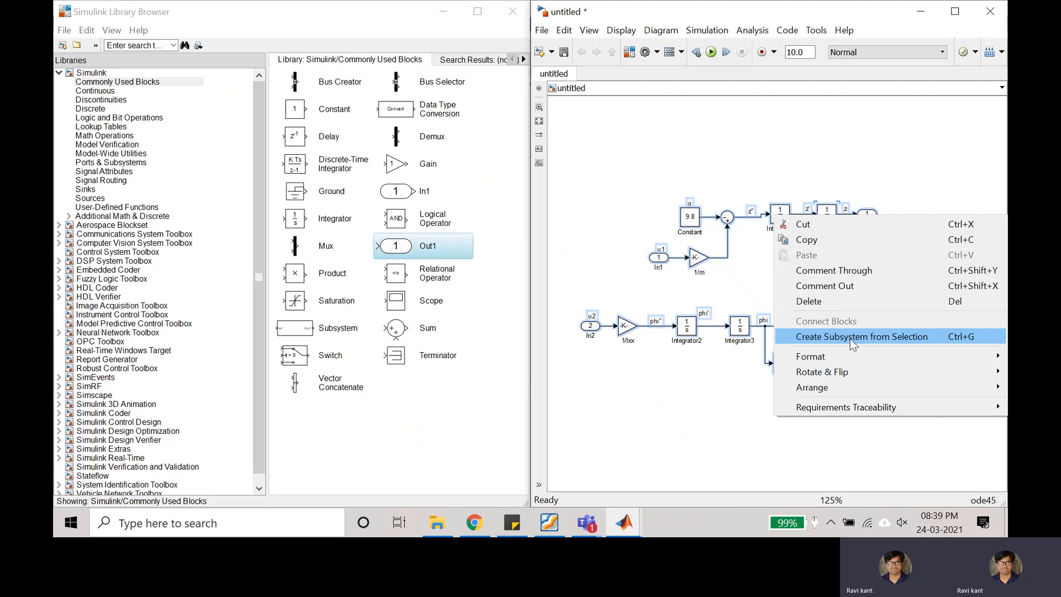
{"action": "left_click", "coordinate": [909, 337]}
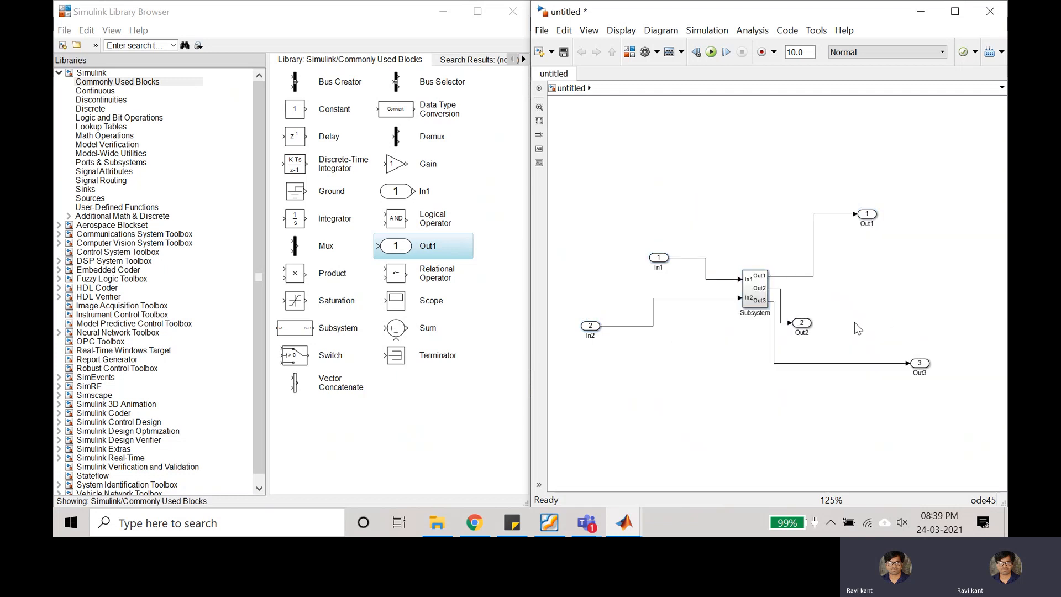
Open the new subsystem and rename its second input port, In2, as u2
{"action": "left_click", "coordinate": [749, 281]}
{"action": "scroll", "coordinate": [748, 303], "scroll_direction": "up", "scroll_amount": 3}
{"action": "scroll", "coordinate": [748, 303], "scroll_direction": "down", "scroll_amount": 3}
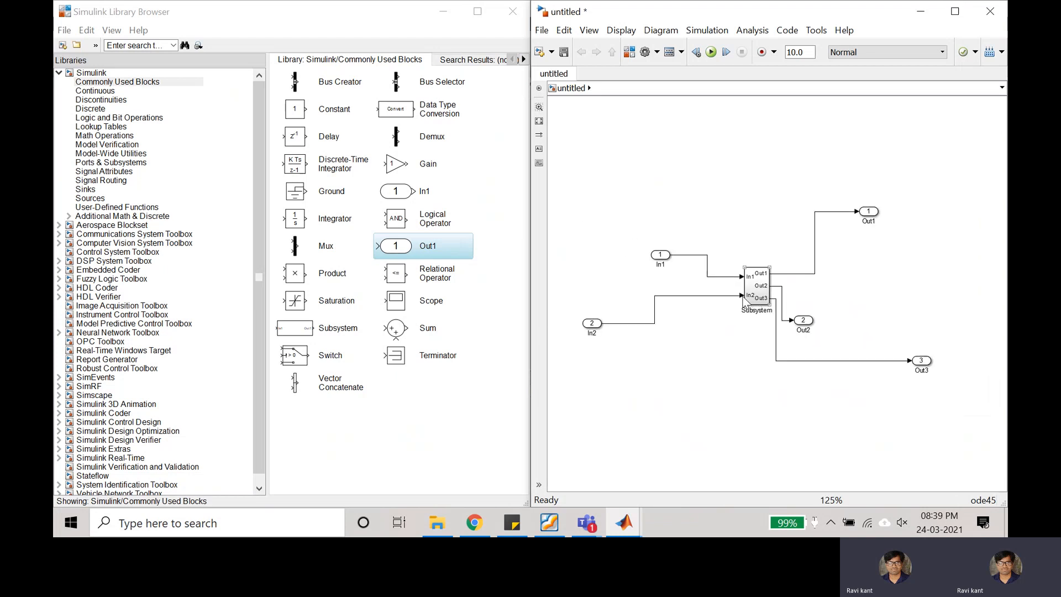
{"action": "scroll", "coordinate": [744, 305], "scroll_direction": "up", "scroll_amount": 5}
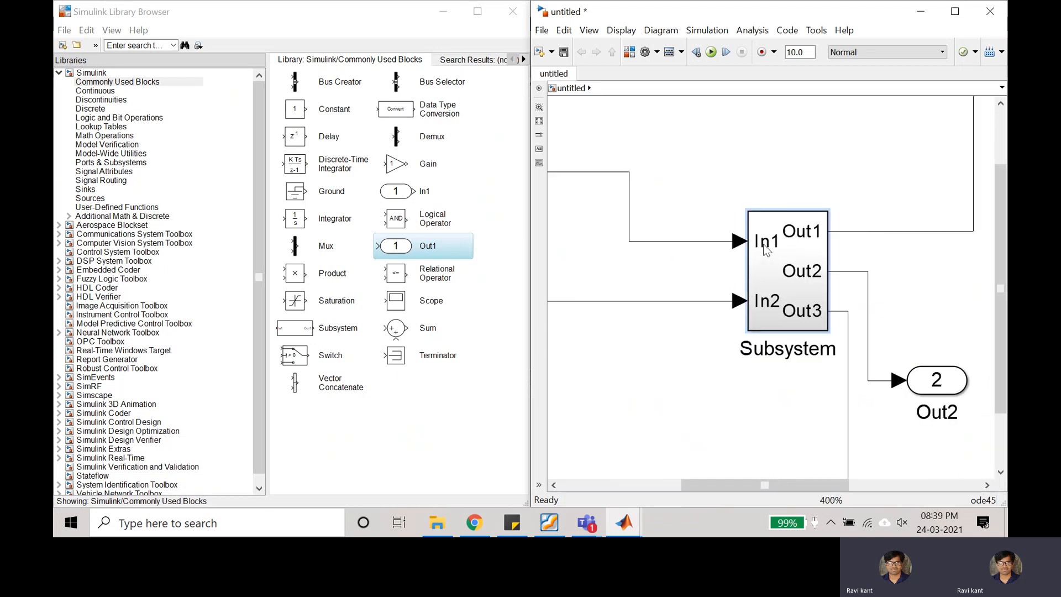
{"action": "double_click", "coordinate": [765, 246]}
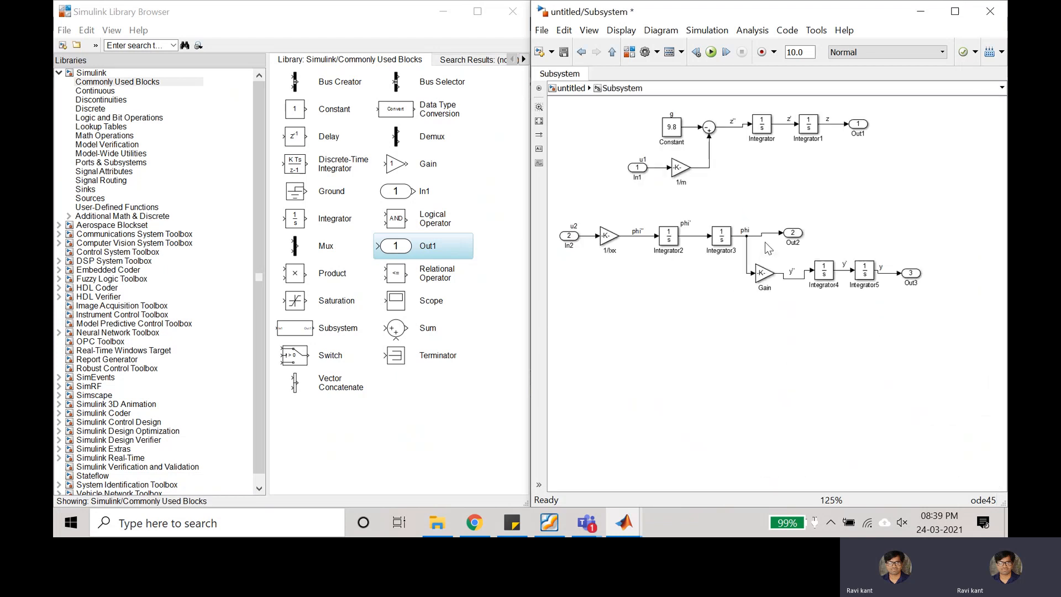
{"action": "scroll", "coordinate": [585, 246], "scroll_direction": "down", "scroll_amount": 2}
{"action": "scroll", "coordinate": [569, 244], "scroll_direction": "up", "scroll_amount": 4}
{"action": "left_click", "coordinate": [591, 245]}
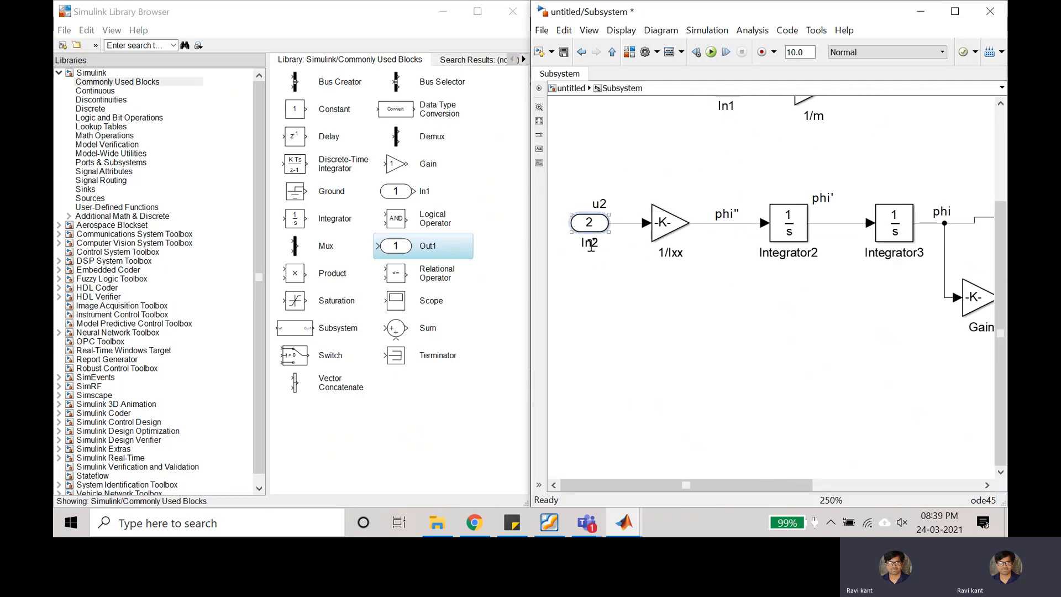
{"action": "double_click", "coordinate": [590, 247]}
{"action": "type", "text": "u2"}
{"action": "left_click", "coordinate": [635, 275]}
Rename the subsystem's first input port, In1, as u1
{"action": "scroll", "coordinate": [650, 276], "scroll_direction": "down", "scroll_amount": 3}
{"action": "left_click", "coordinate": [677, 235]}
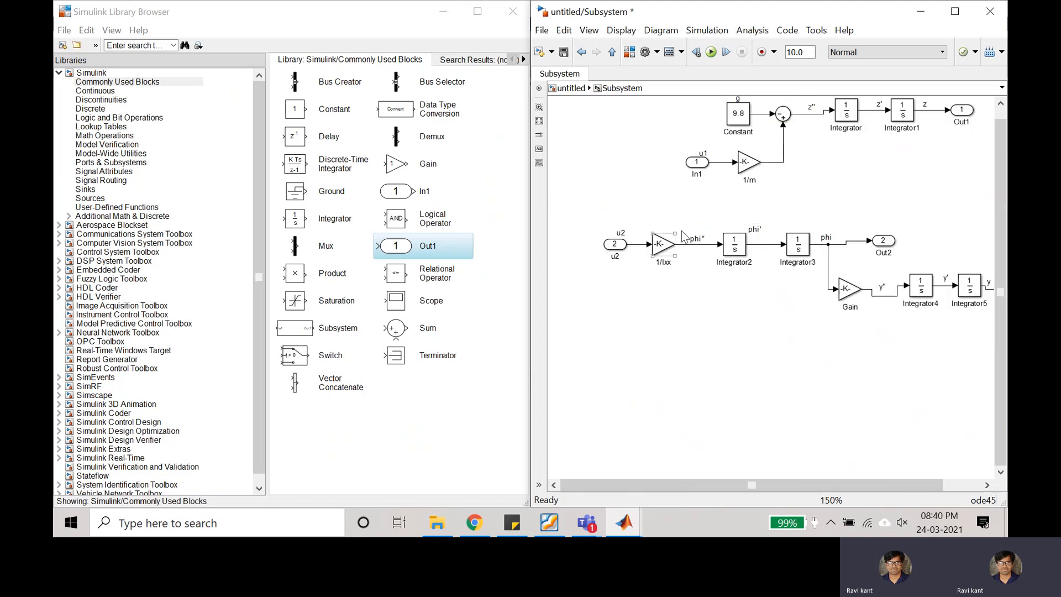
{"action": "left_click", "coordinate": [700, 188]}
{"action": "double_click", "coordinate": [699, 176]}
{"action": "type", "text": "u1"}
{"action": "left_click", "coordinate": [722, 209]}
Rename the subsystem's output port Out1 as z and Out2 as phi
{"action": "scroll", "coordinate": [840, 194], "scroll_direction": "down", "scroll_amount": 3}
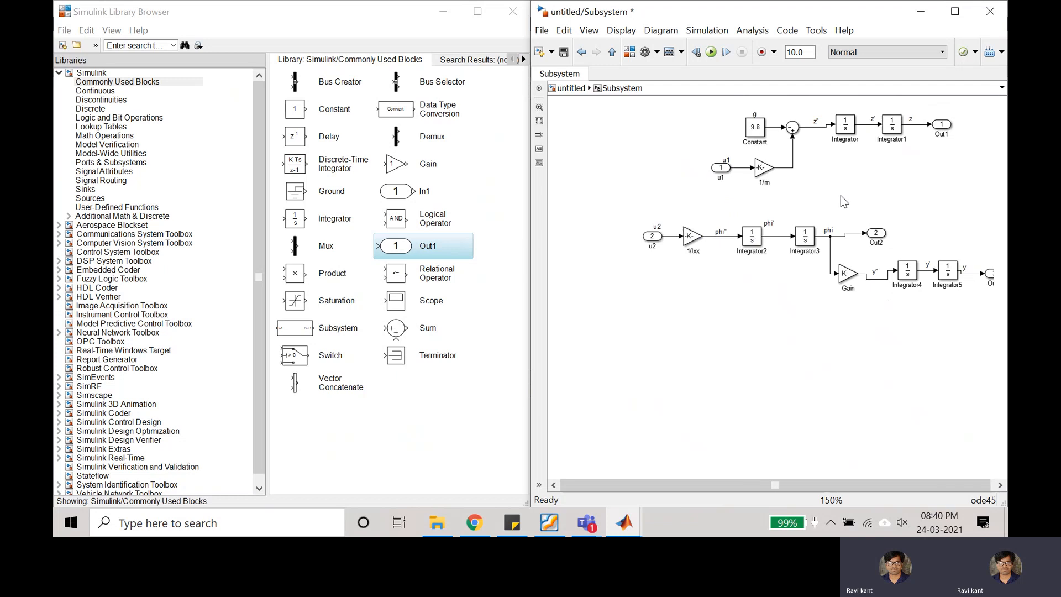
{"action": "scroll", "coordinate": [894, 174], "scroll_direction": "up", "scroll_amount": 4}
{"action": "double_click", "coordinate": [915, 135]}
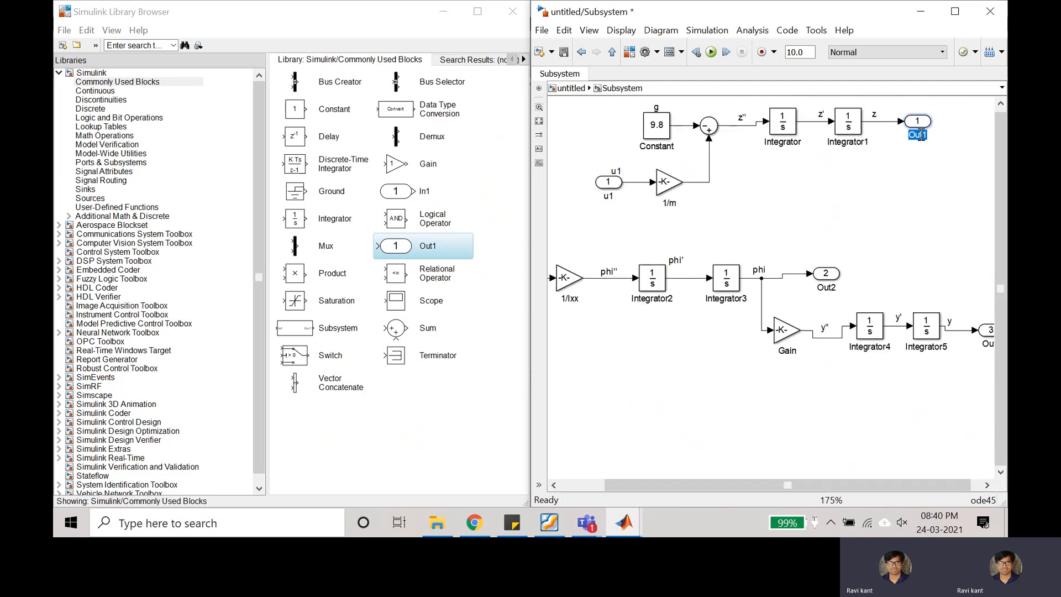
{"action": "type", "text": "z"}
{"action": "double_click", "coordinate": [827, 288]}
{"action": "type", "text": "phi"}
Rename the subsystem's third output port, Out3, as y
{"action": "scroll", "coordinate": [879, 326], "scroll_direction": "down", "scroll_amount": 3}
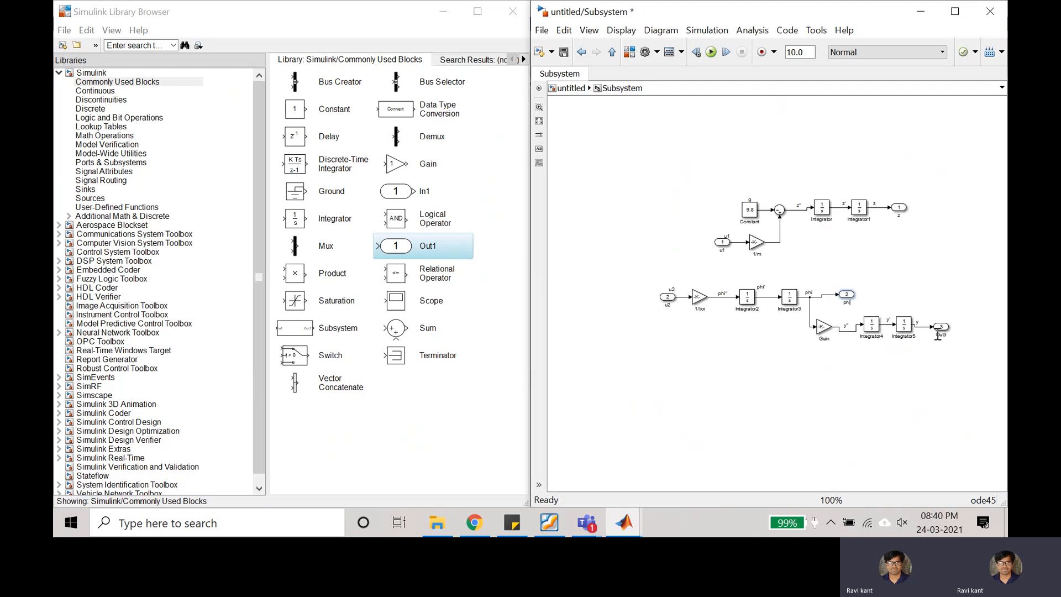
{"action": "scroll", "coordinate": [954, 337], "scroll_direction": "up", "scroll_amount": 4}
{"action": "left_click", "coordinate": [924, 330]}
{"action": "double_click", "coordinate": [924, 327]}
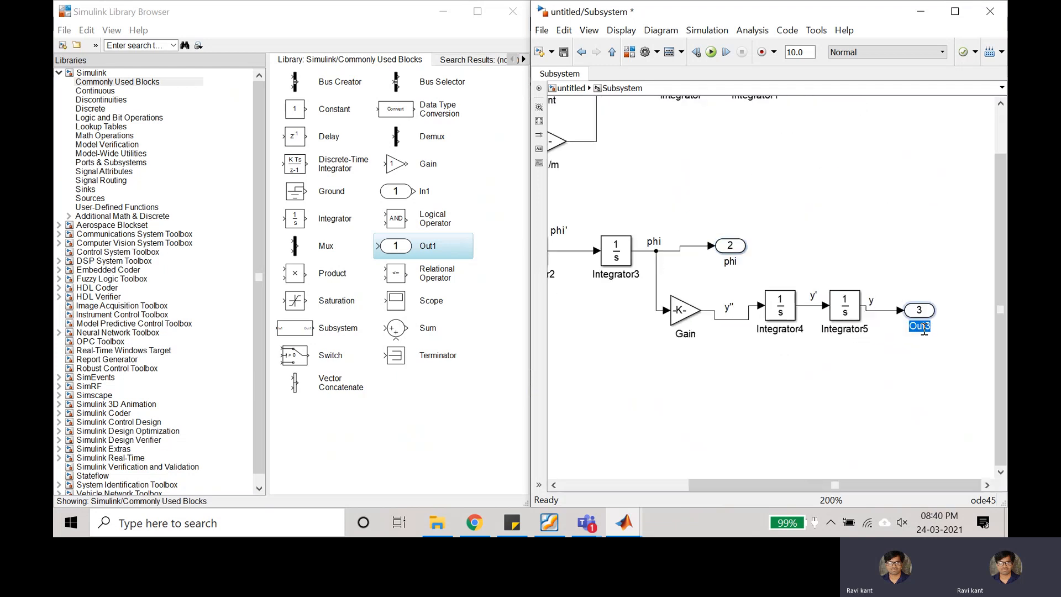
{"action": "type", "text": "y"}
{"action": "scroll", "coordinate": [835, 205], "scroll_direction": "down", "scroll_amount": 4}
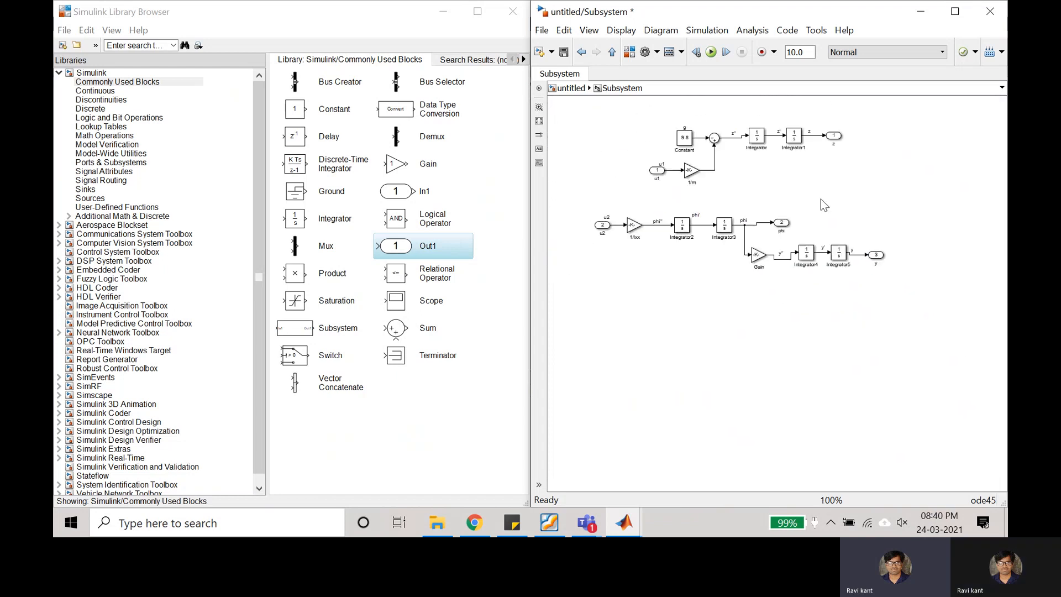
Return to the top level of the model and move the In2 block beneath In1, closer to the subsystem
{"action": "left_click", "coordinate": [578, 92]}
{"action": "scroll", "coordinate": [707, 191], "scroll_direction": "down", "scroll_amount": 2}
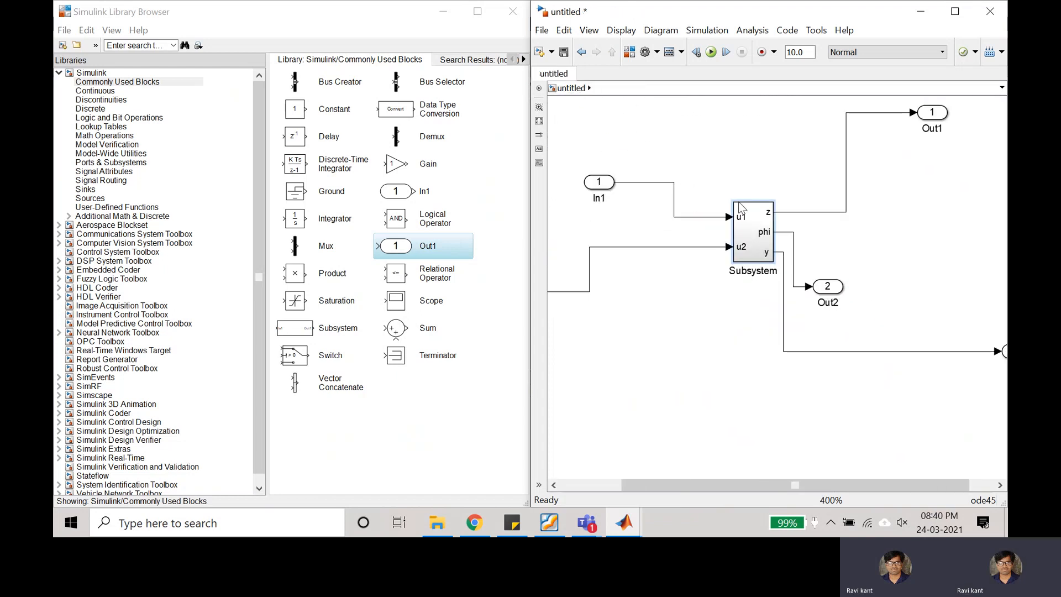
{"action": "scroll", "coordinate": [682, 186], "scroll_direction": "down", "scroll_amount": 2}
{"action": "scroll", "coordinate": [666, 191], "scroll_direction": "up", "scroll_amount": 1}
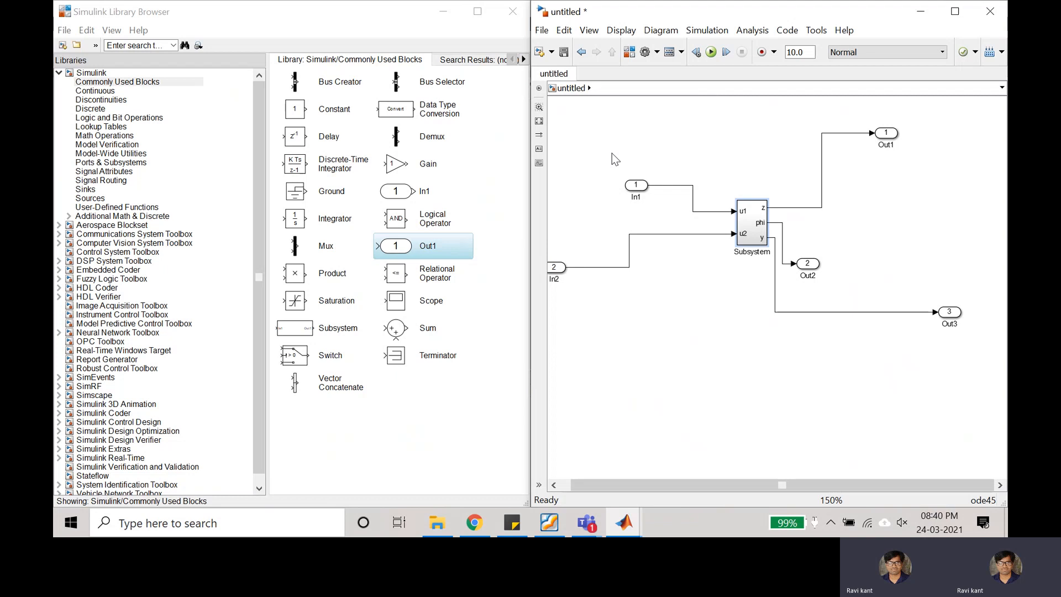
{"action": "scroll", "coordinate": [611, 154], "scroll_direction": "down", "scroll_amount": 3}
{"action": "scroll", "coordinate": [607, 128], "scroll_direction": "up", "scroll_amount": 2}
{"action": "scroll", "coordinate": [641, 273], "scroll_direction": "down", "scroll_amount": 1}
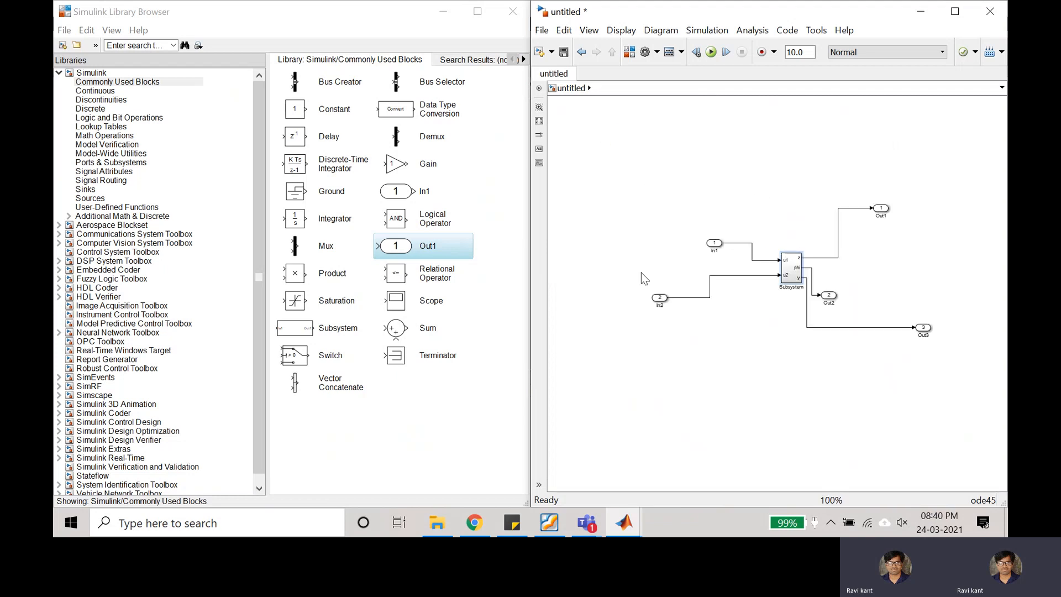
{"action": "left_click_drag", "start_coordinate": [661, 299], "coordinate": [721, 279]}
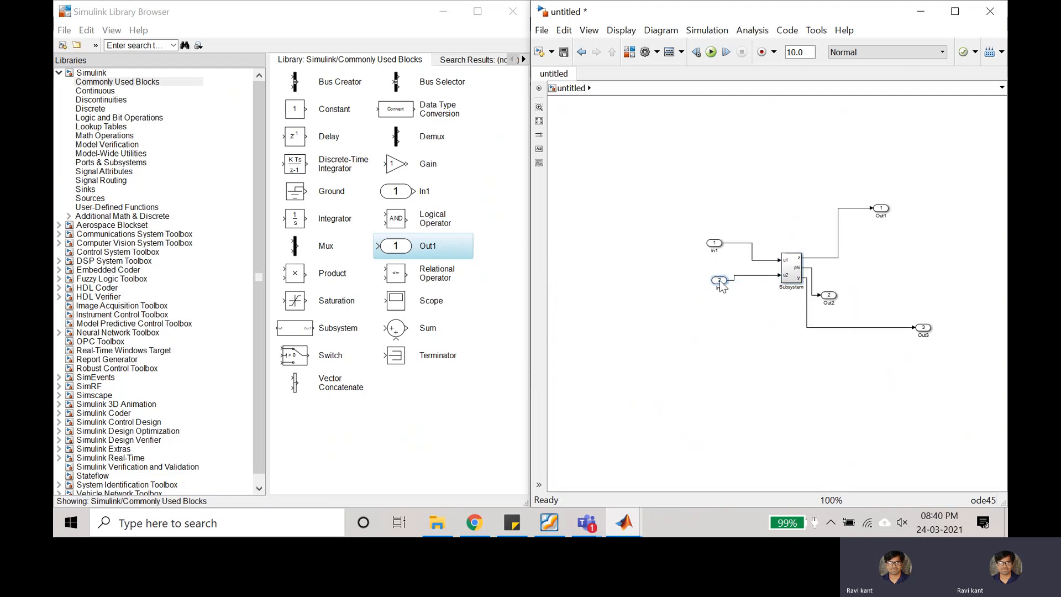
{"action": "scroll", "coordinate": [867, 265], "scroll_direction": "down", "scroll_amount": 2}
{"action": "scroll", "coordinate": [866, 265], "scroll_direction": "up", "scroll_amount": 3}
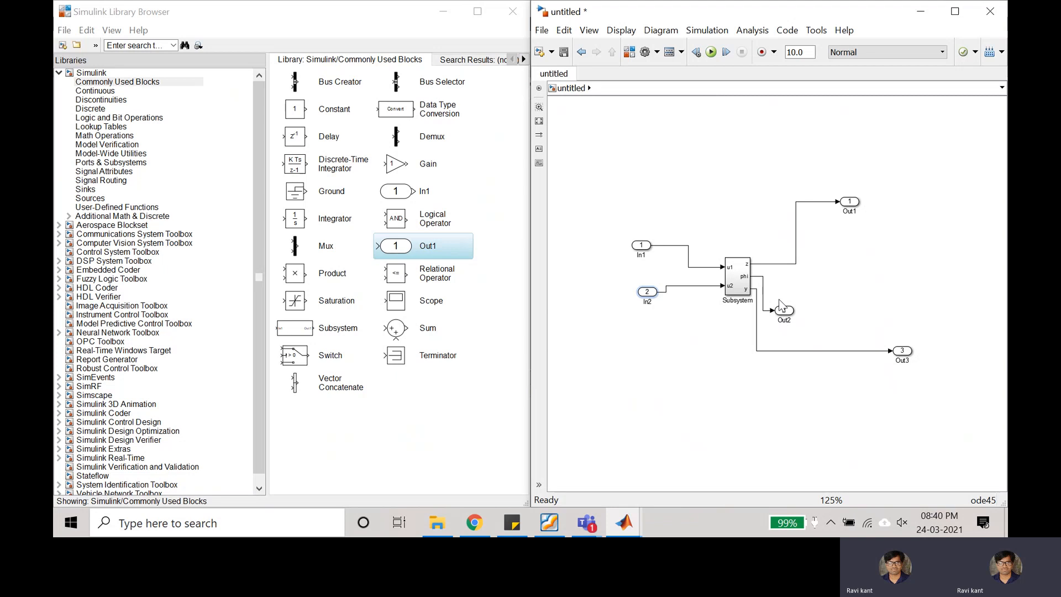
Move the Out1, Out2 and Out3 blocks close to the subsystem's outputs and align In1 and In2 beside its inputs
{"action": "left_click_drag", "start_coordinate": [785, 316], "coordinate": [816, 281]}
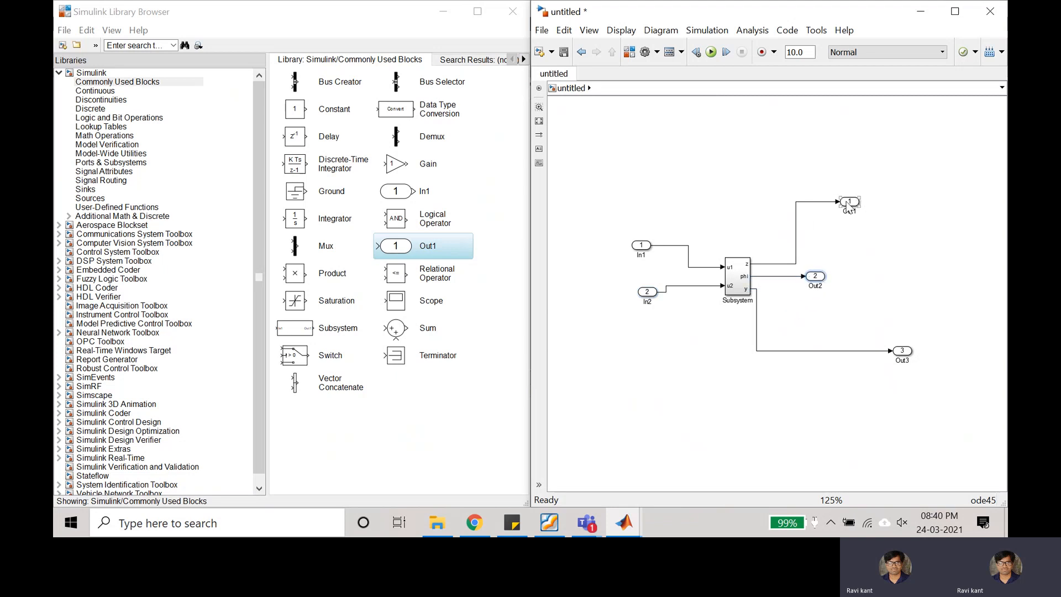
{"action": "left_click_drag", "start_coordinate": [848, 212], "coordinate": [795, 250]}
{"action": "left_click_drag", "start_coordinate": [908, 356], "coordinate": [812, 319]}
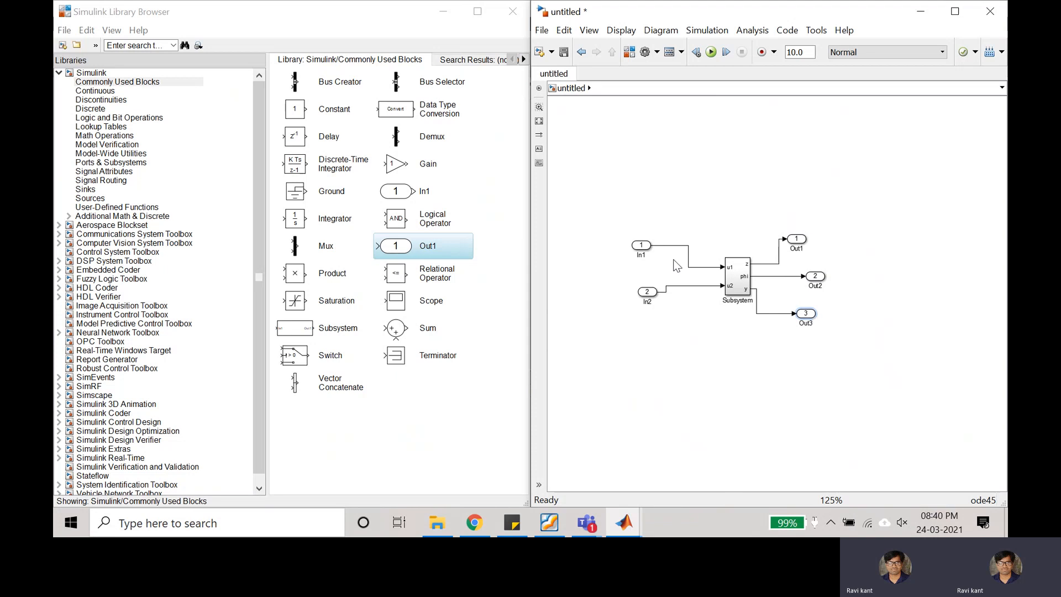
{"action": "left_click_drag", "start_coordinate": [639, 250], "coordinate": [670, 256]}
{"action": "left_click_drag", "start_coordinate": [648, 291], "coordinate": [672, 293]}
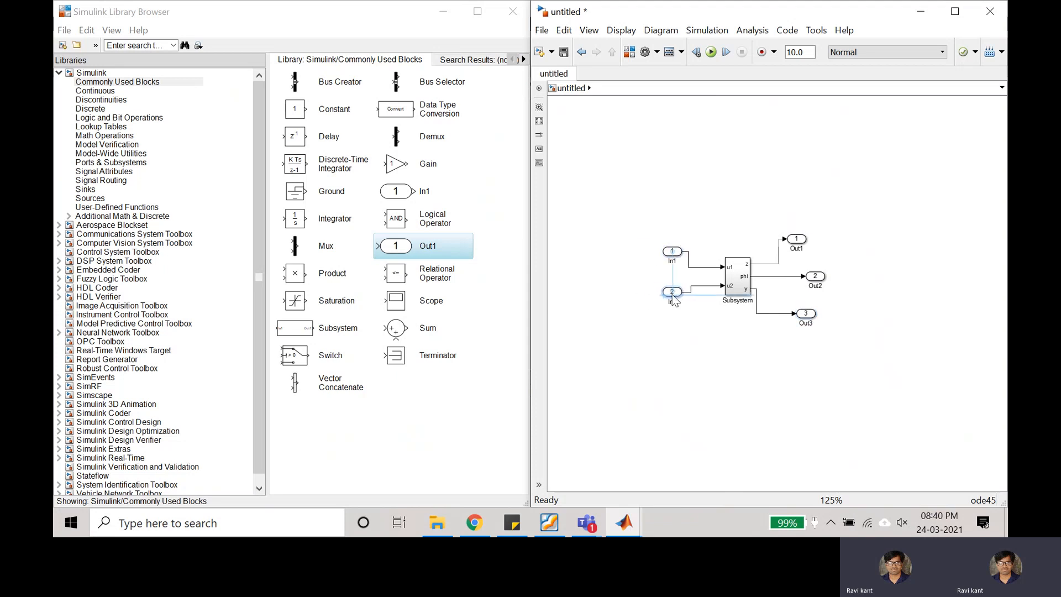
Rename the Subsystem block as "2d drone"
{"action": "scroll", "coordinate": [752, 279], "scroll_direction": "up", "scroll_amount": 4}
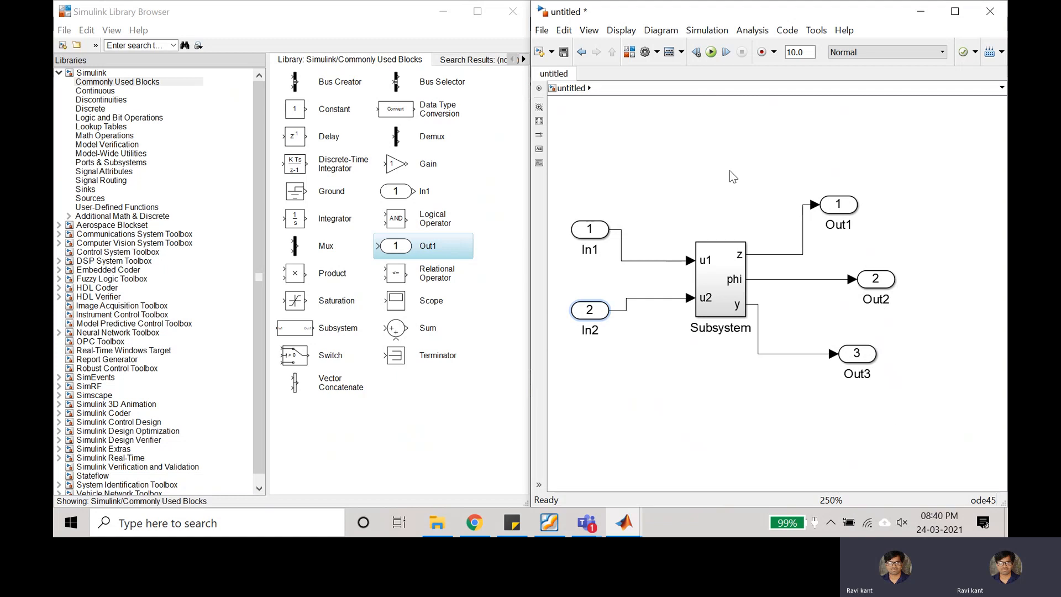
{"action": "left_click", "coordinate": [713, 327]}
{"action": "double_click", "coordinate": [713, 328]}
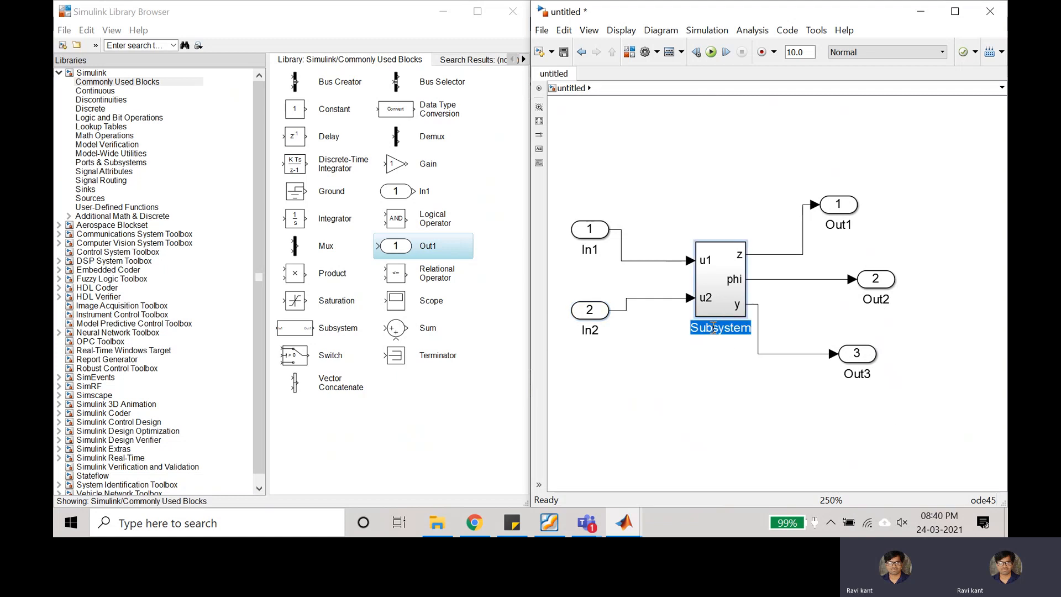
{"action": "type", "text": "2d dr"}
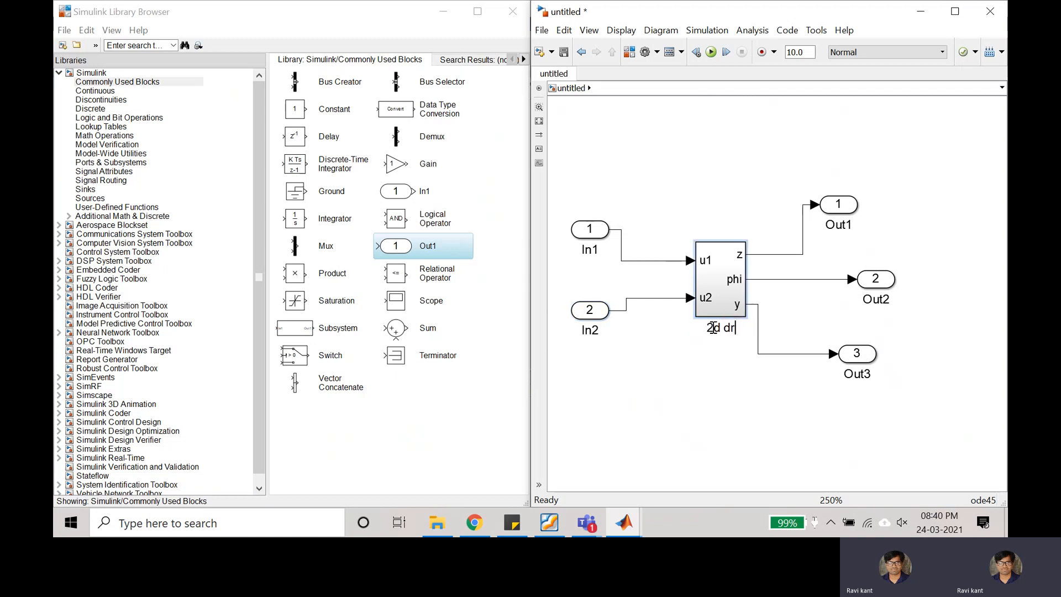
{"action": "type", "text": "one"}
{"action": "left_click", "coordinate": [730, 386]}
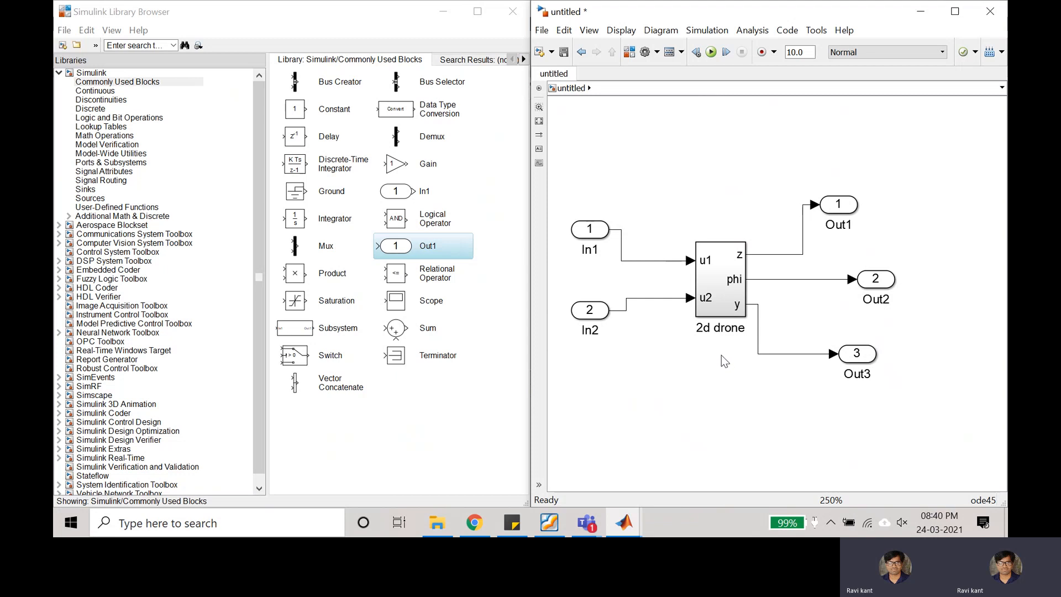
Delete the In1 and In2 blocks feeding the 2d drone subsystem, keeping their lines
{"action": "scroll", "coordinate": [721, 355], "scroll_direction": "down", "scroll_amount": 2}
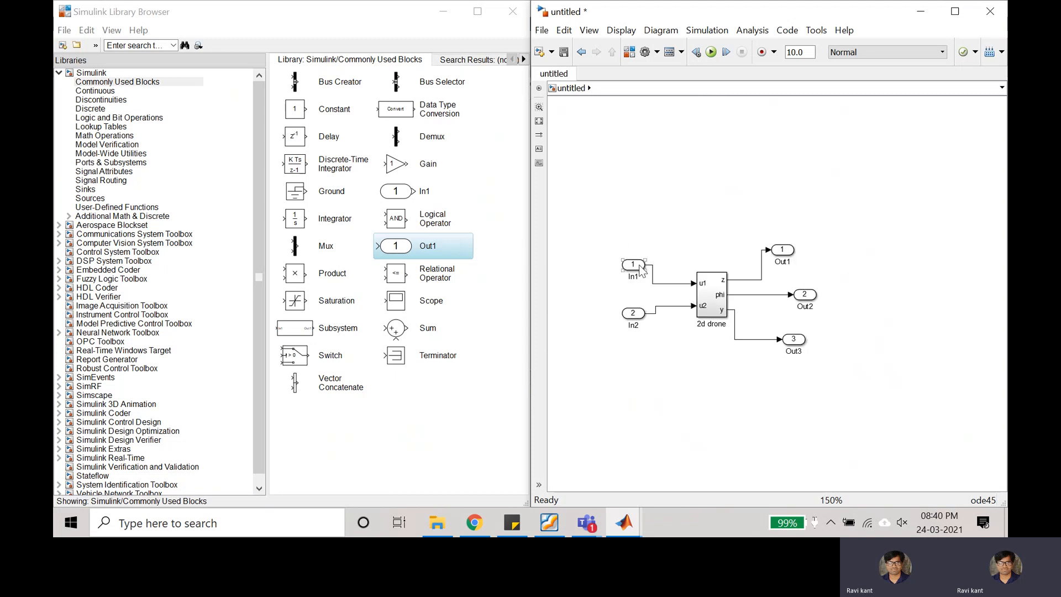
{"action": "scroll", "coordinate": [633, 268], "scroll_direction": "up", "scroll_amount": 2}
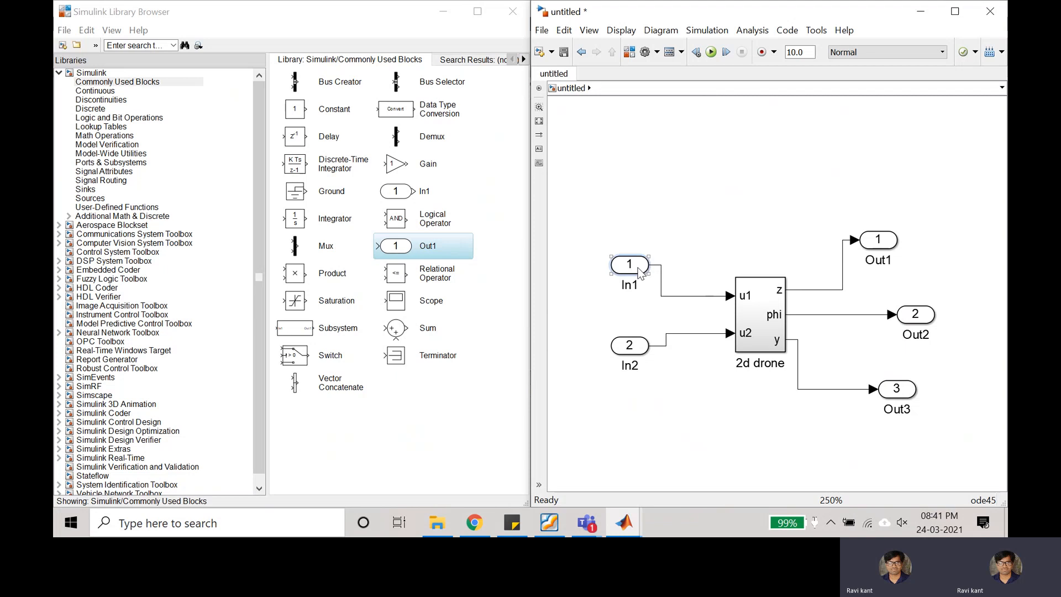
{"action": "key", "text": "Delete"}
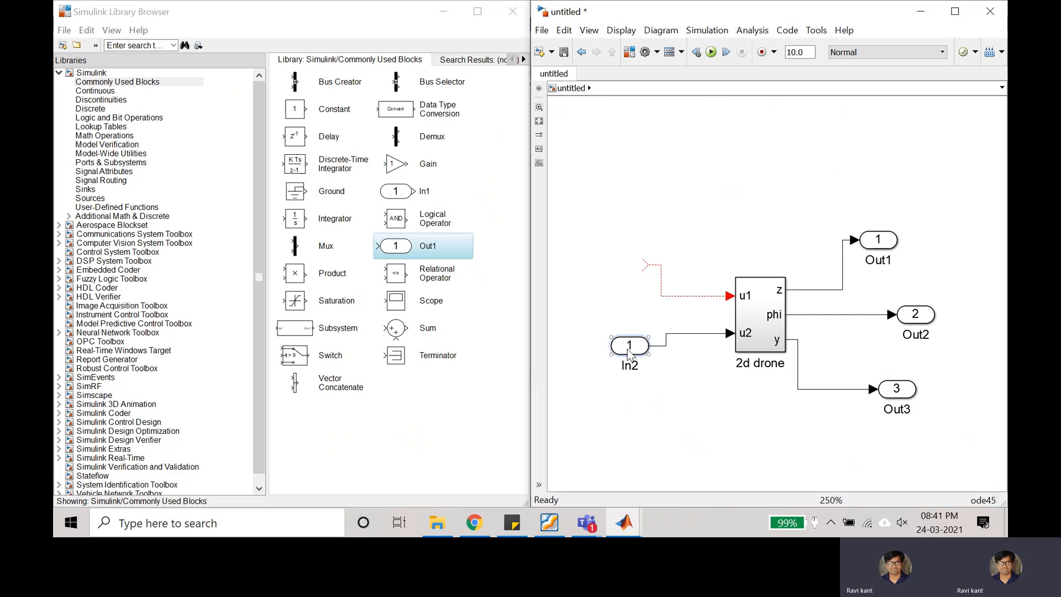
{"action": "key", "text": "Delete"}
Place two Step blocks from the Sources library on the open u1 and u2 input lines of the 2d drone subsystem
{"action": "left_click", "coordinate": [93, 190]}
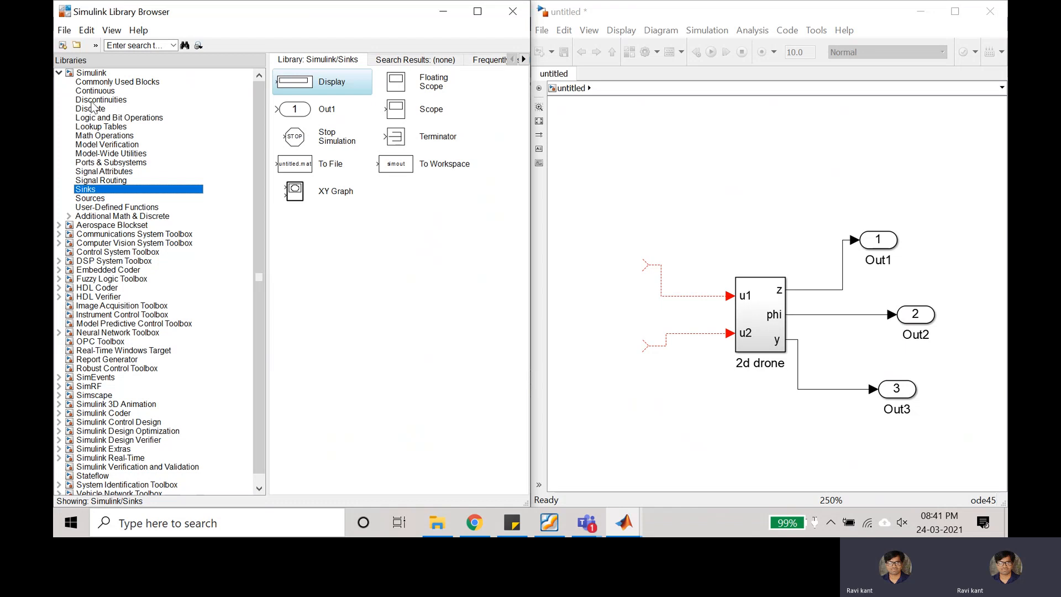
{"action": "left_click", "coordinate": [97, 199]}
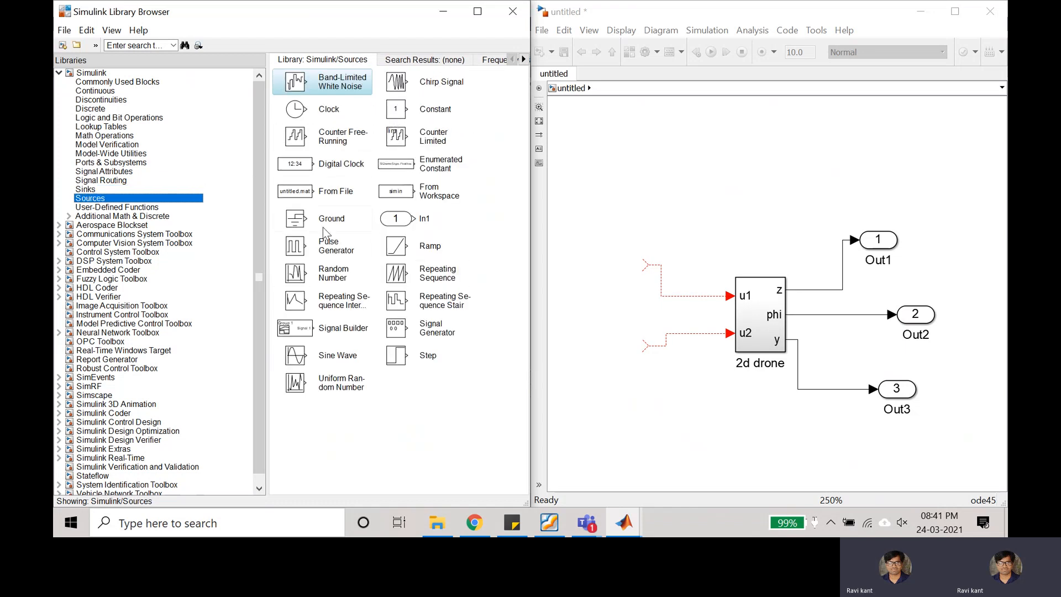
{"action": "left_click", "coordinate": [429, 358]}
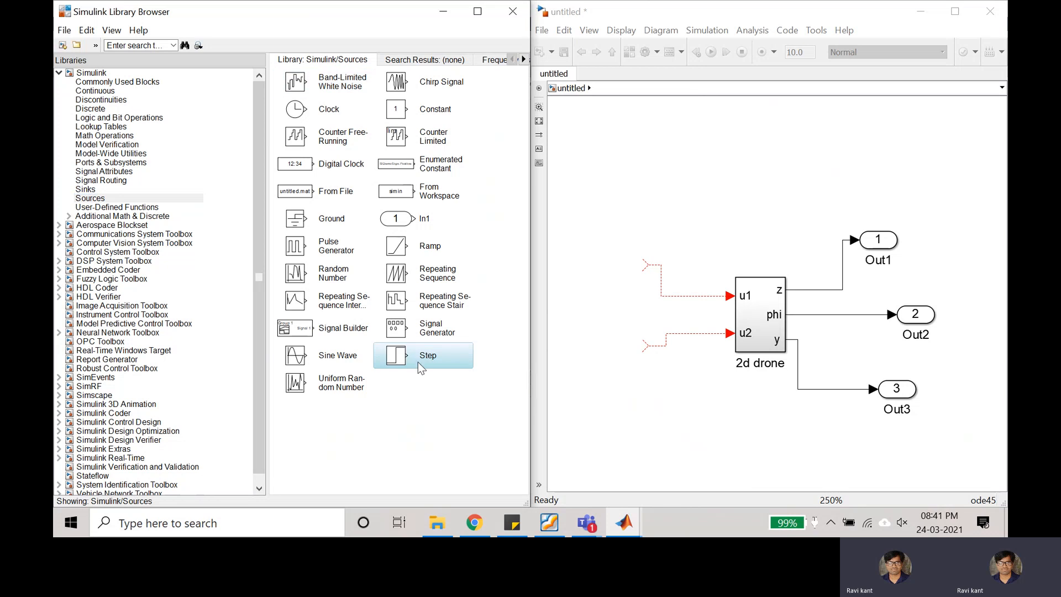
{"action": "left_click_drag", "start_coordinate": [427, 360], "coordinate": [630, 283]}
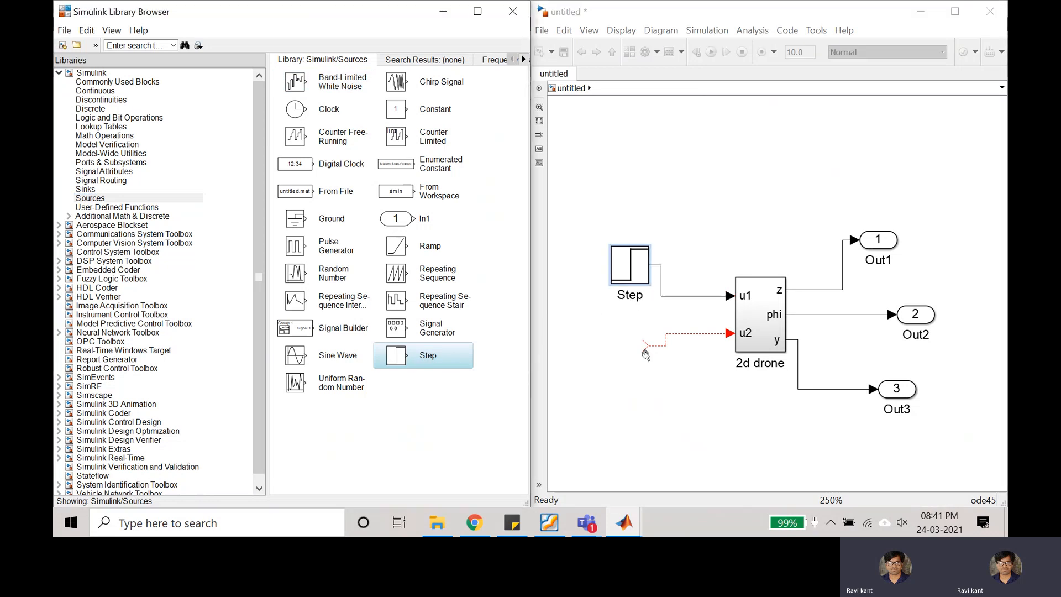
{"action": "left_click_drag", "start_coordinate": [630, 347], "coordinate": [630, 346]}
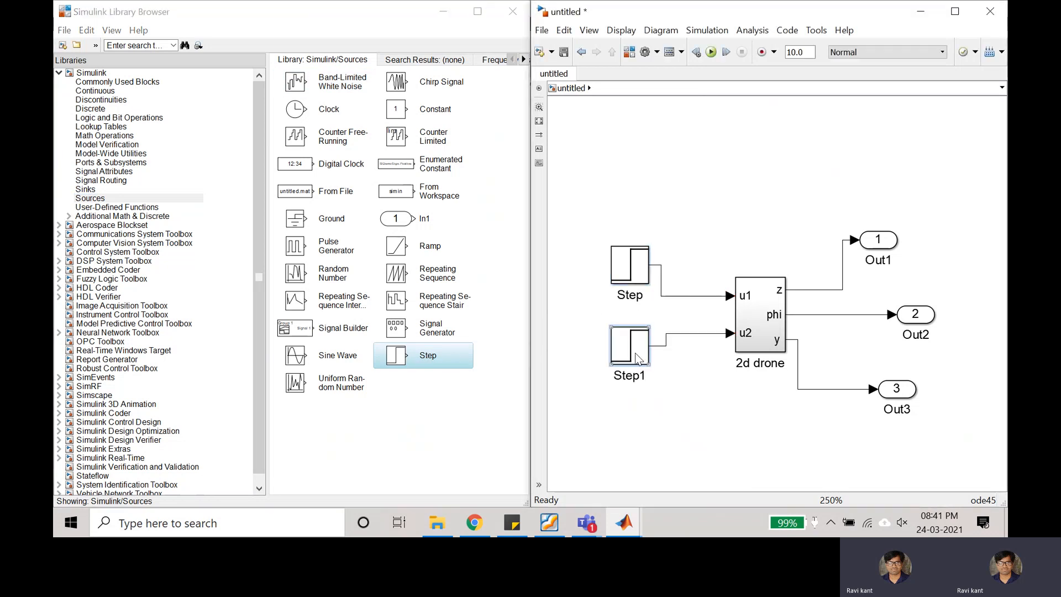
Delete the Out1, Out2 and Out3 blocks from the 2d drone outputs and shorten the open phi line
{"action": "left_click", "coordinate": [891, 247]}
{"action": "key", "text": "Delete"}
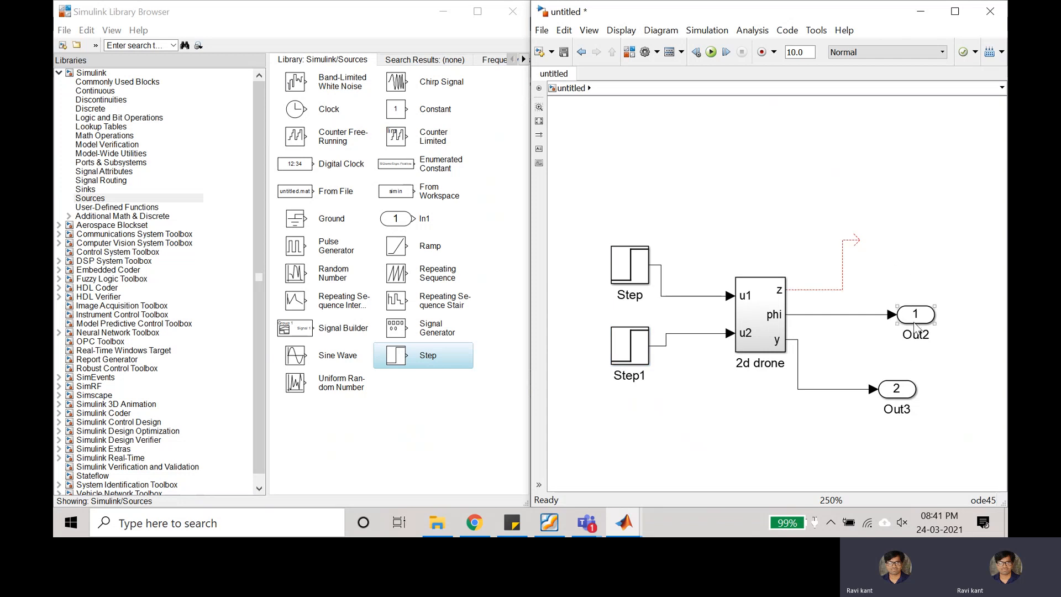
{"action": "left_click", "coordinate": [916, 318]}
{"action": "key", "text": "Delete"}
{"action": "left_click", "coordinate": [898, 391]}
{"action": "key", "text": "Delete"}
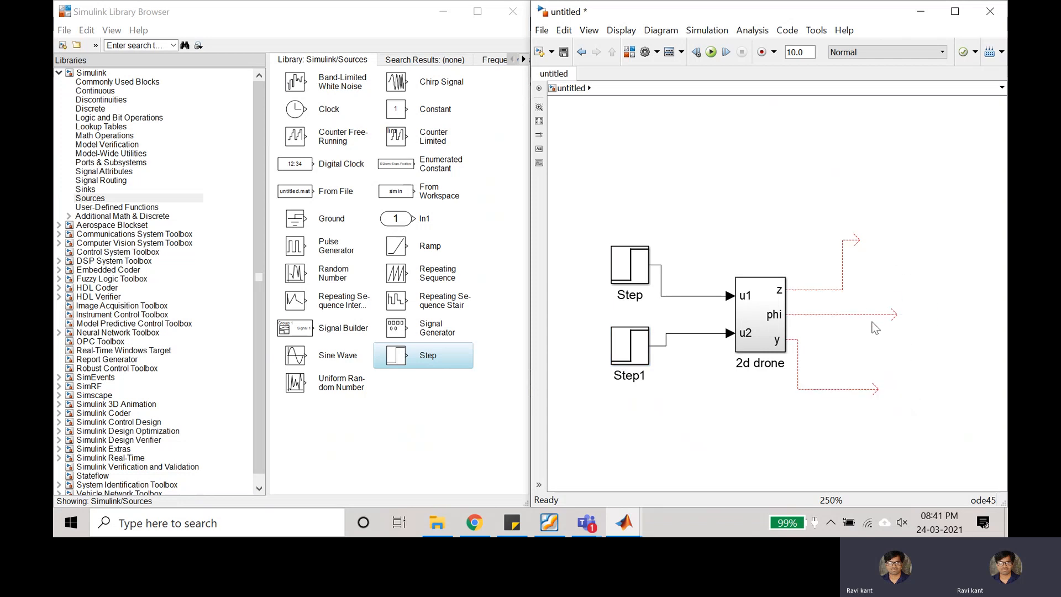
{"action": "left_click_drag", "start_coordinate": [894, 314], "coordinate": [852, 311]}
Place a Scope block from the Sinks library at the end of the open z line
{"action": "left_click", "coordinate": [98, 189]}
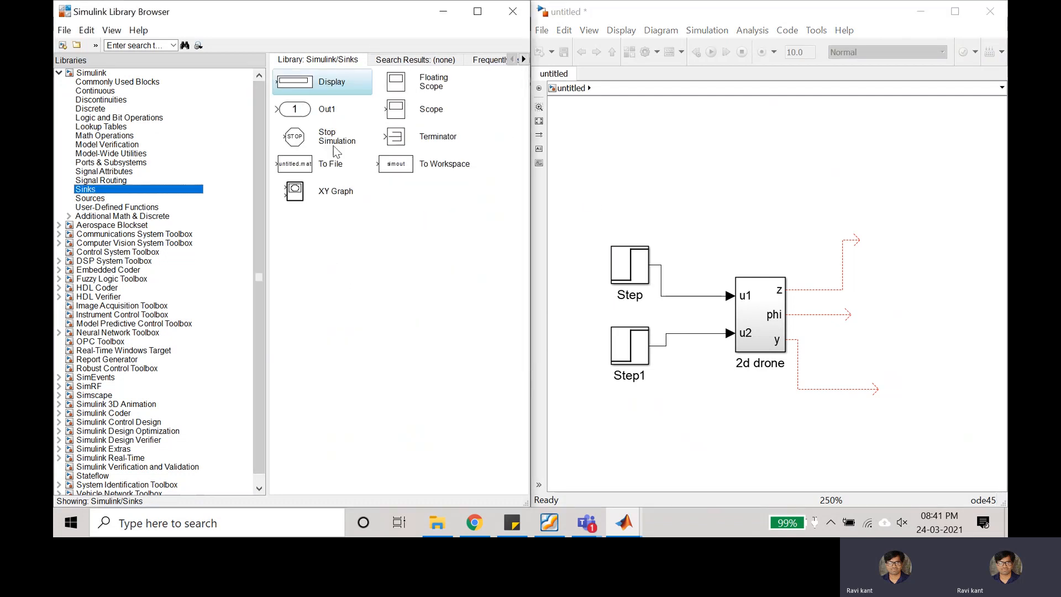
{"action": "left_click", "coordinate": [402, 110]}
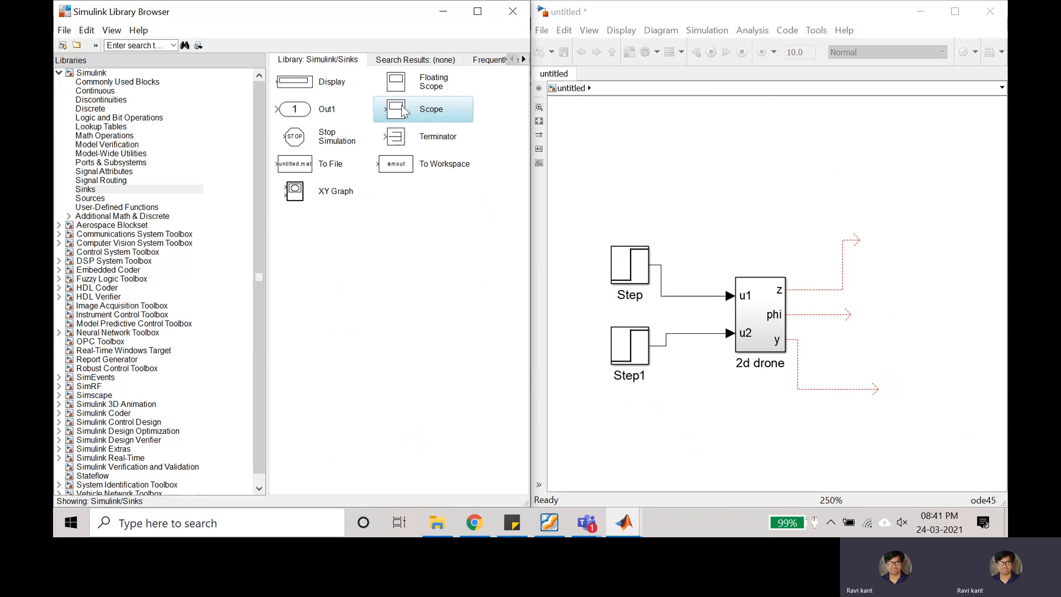
{"action": "left_click_drag", "start_coordinate": [403, 111], "coordinate": [875, 243]}
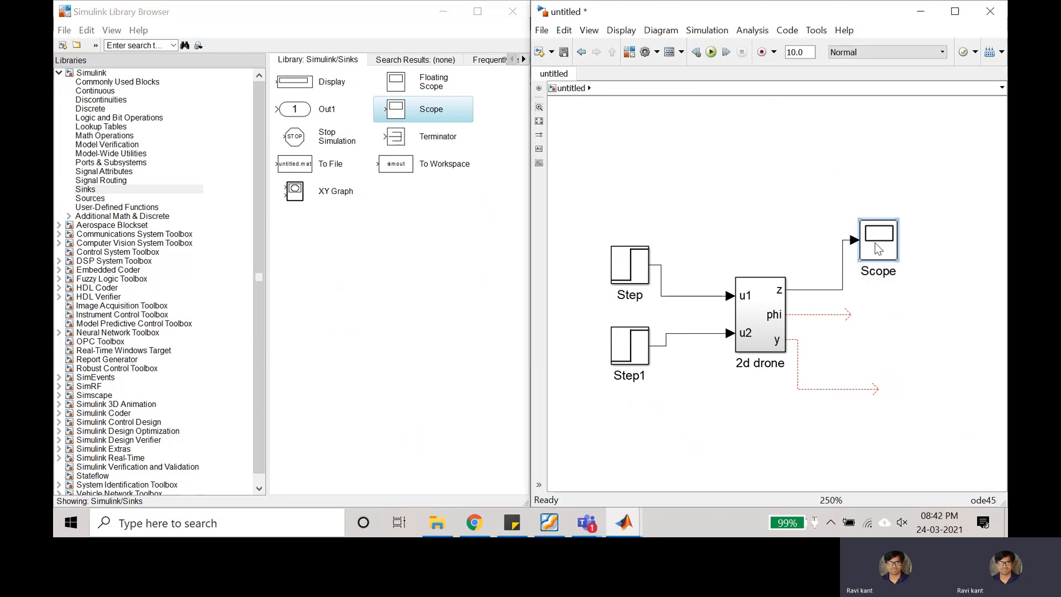
Place Scope blocks on the open phi and y output lines, and review the parameters of the Step block driving u1
{"action": "left_click_drag", "start_coordinate": [442, 116], "coordinate": [868, 314]}
{"action": "left_click_drag", "start_coordinate": [433, 111], "coordinate": [912, 389]}
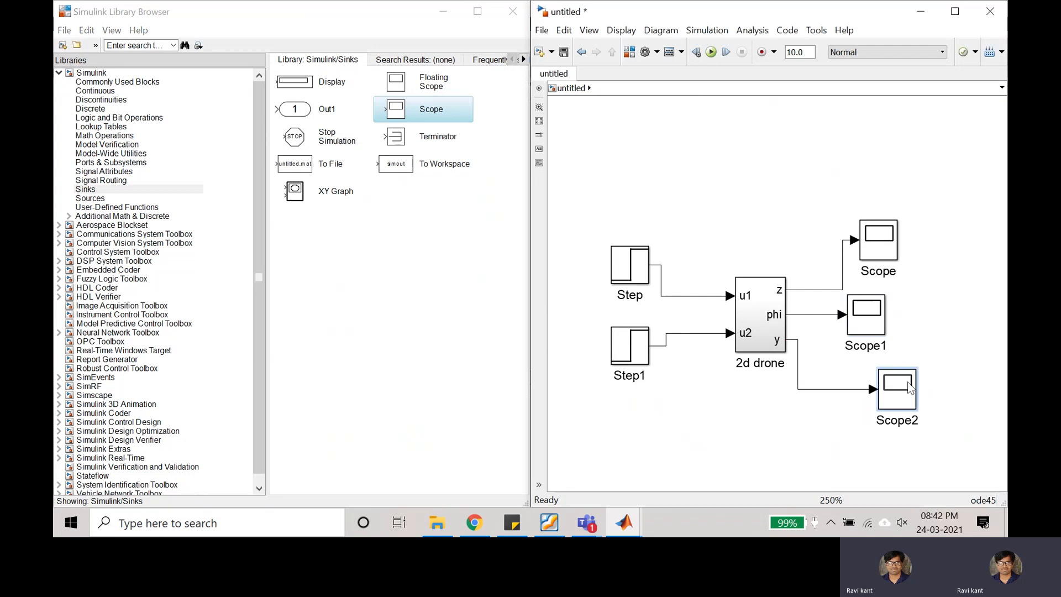
{"action": "left_click", "coordinate": [804, 428]}
{"action": "double_click", "coordinate": [641, 265]}
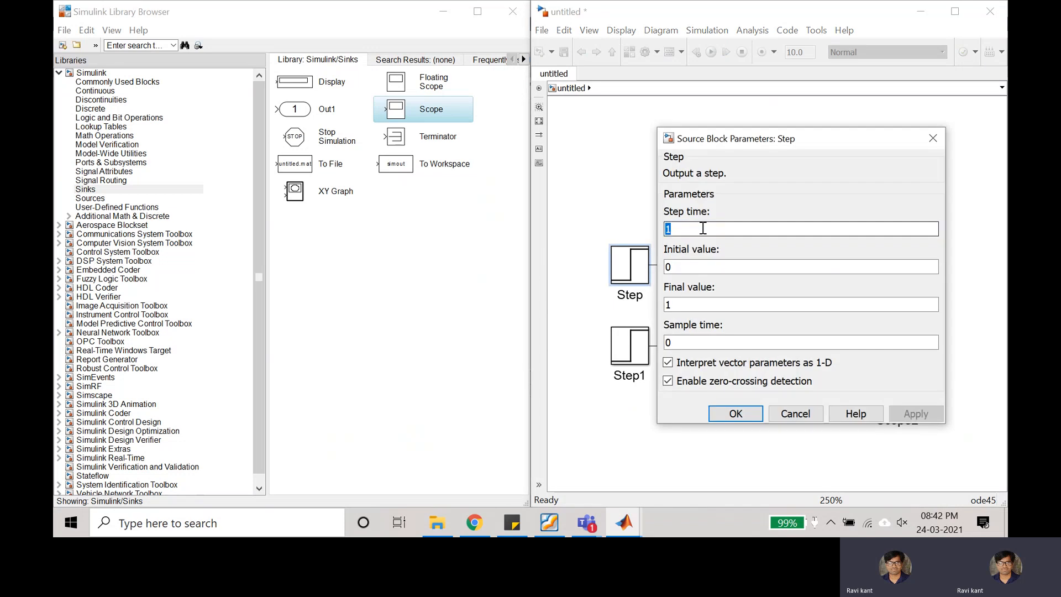
{"action": "left_click", "coordinate": [740, 414]}
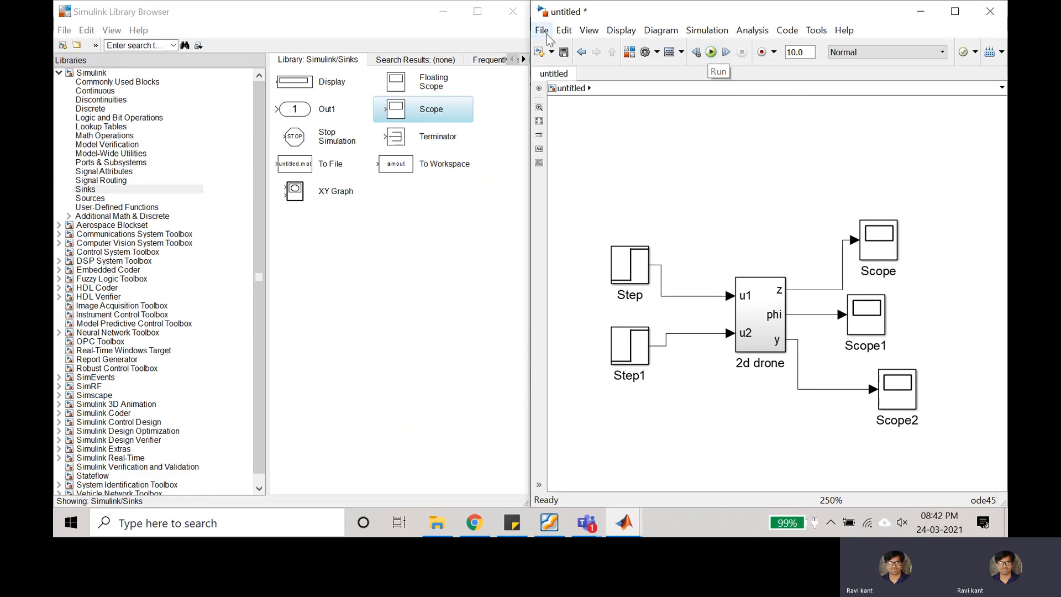
Save the model as test1 and run the simulation
{"action": "left_click", "coordinate": [564, 54]}
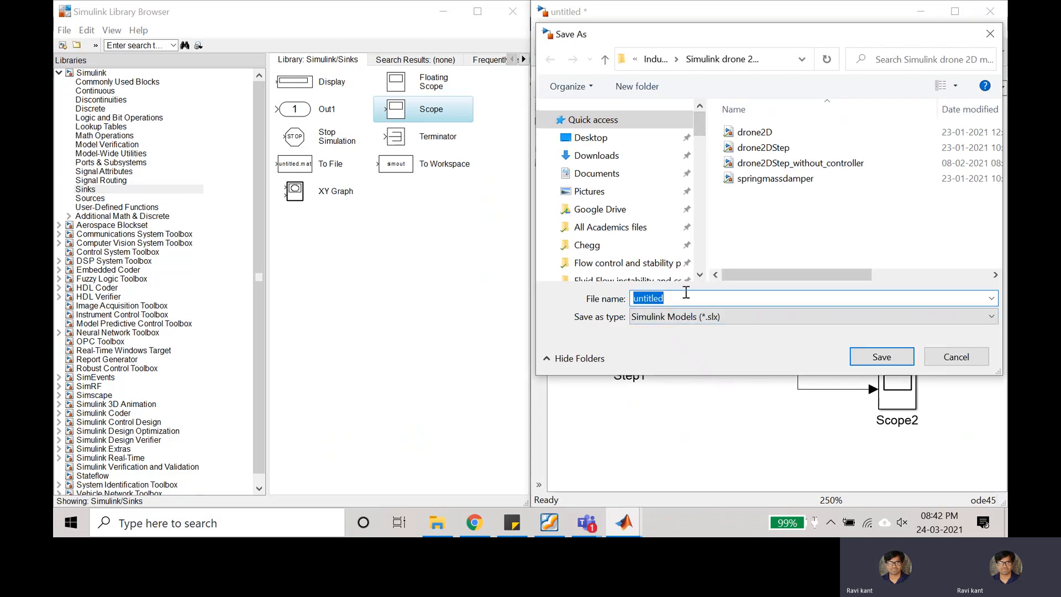
{"action": "type", "text": "test1"}
{"action": "left_click", "coordinate": [879, 358]}
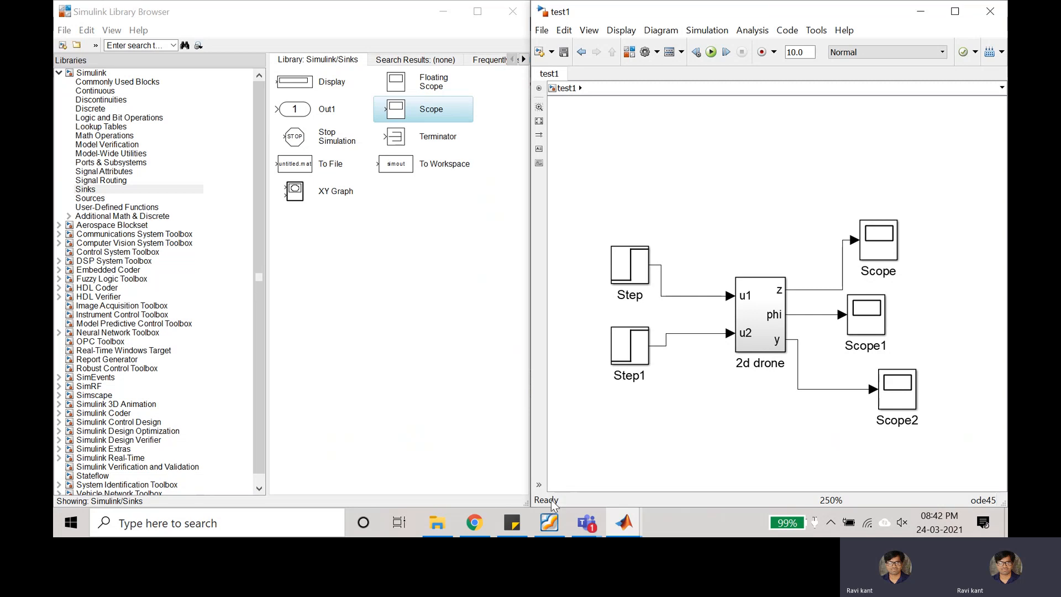
{"action": "left_click", "coordinate": [884, 247]}
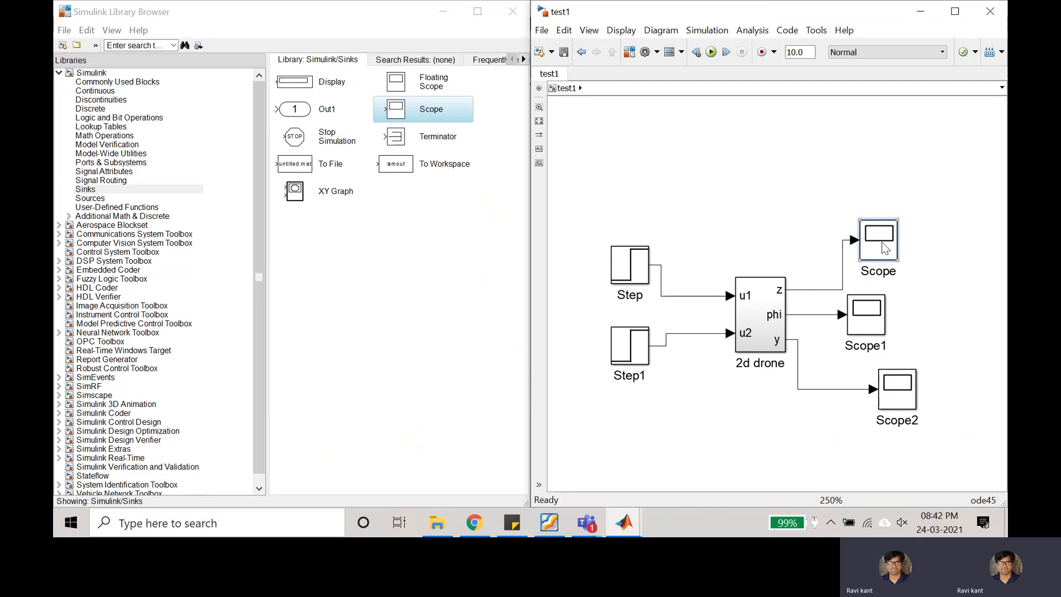
{"action": "key", "text": "ctrl+t"}
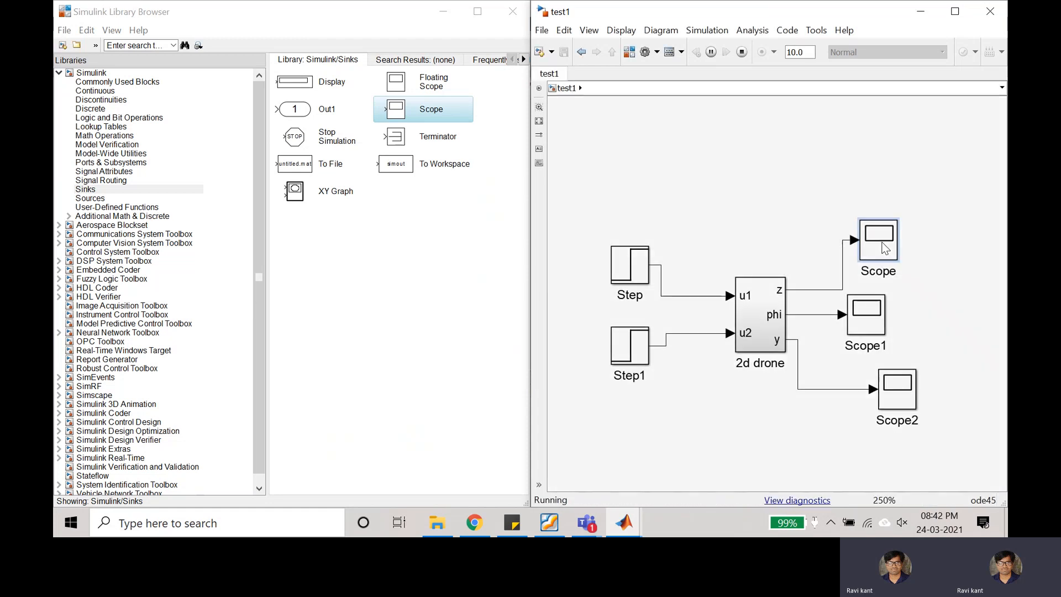
Open the plots of Scope, Scope1 and Scope2 and arrange their windows apart from each other
{"action": "double_click", "coordinate": [883, 247]}
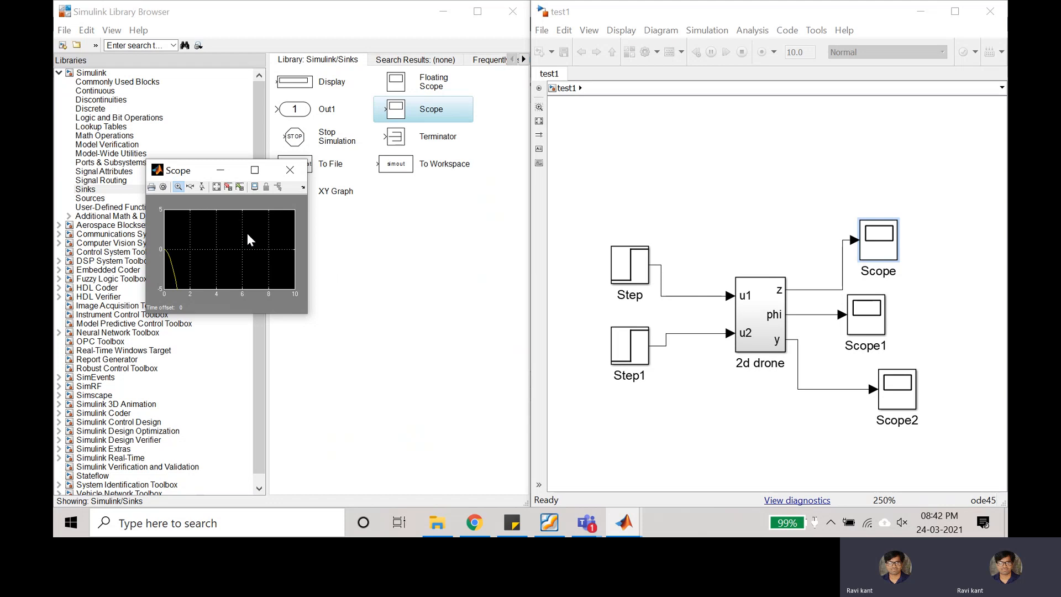
{"action": "double_click", "coordinate": [869, 321]}
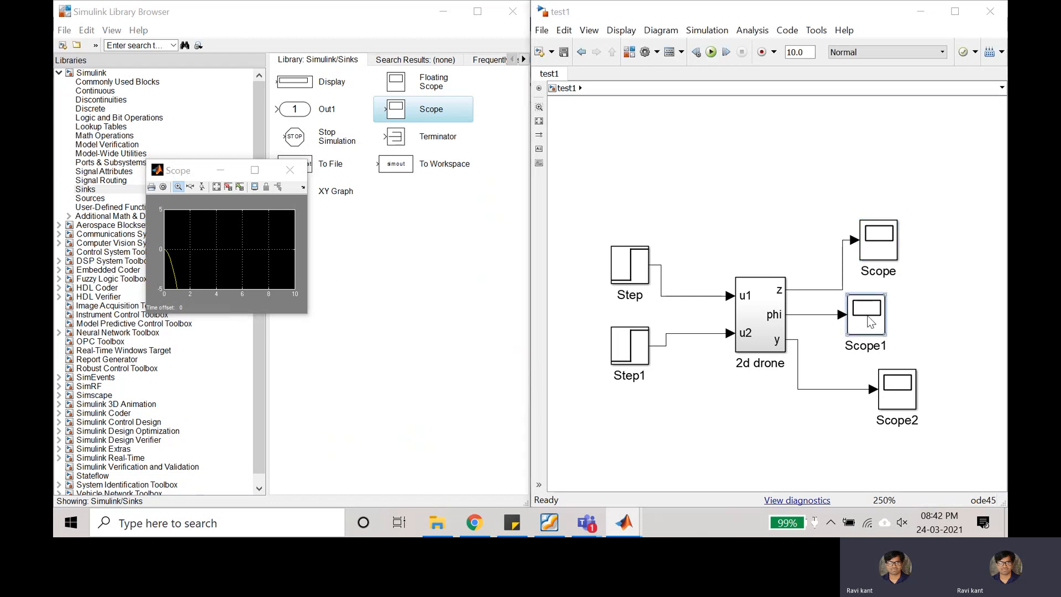
{"action": "double_click", "coordinate": [895, 382]}
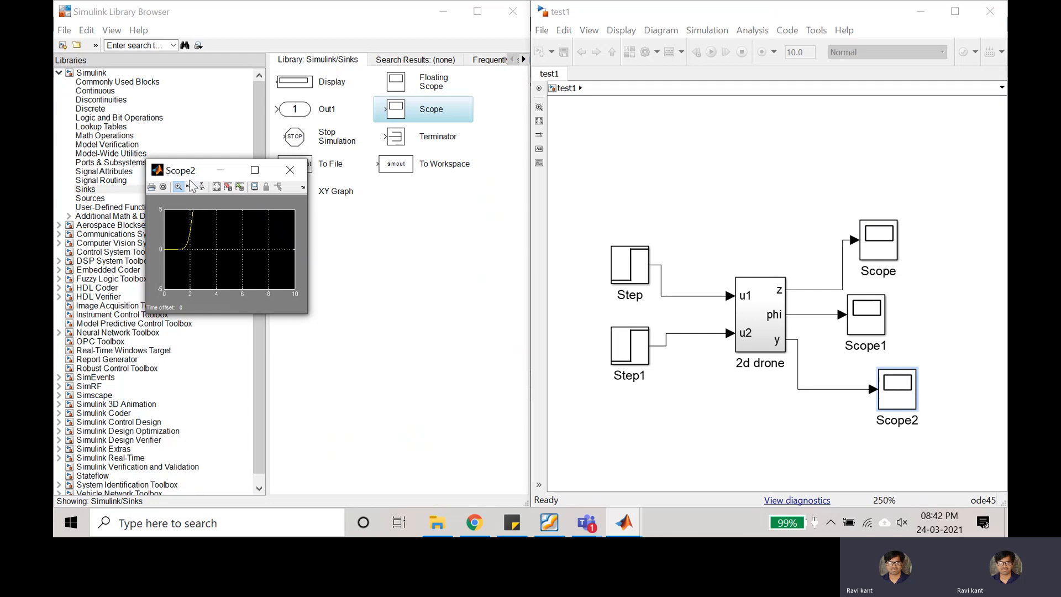
{"action": "left_click_drag", "start_coordinate": [195, 175], "coordinate": [398, 107]}
Autoscale the z, phi and y plots in the three scope windows
{"action": "left_click", "coordinate": [232, 237]}
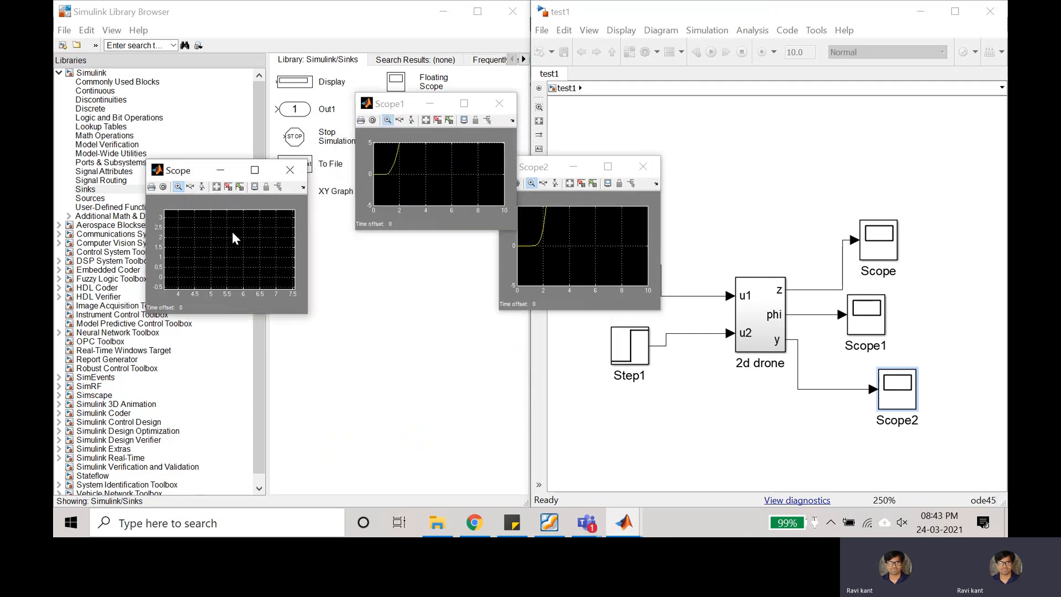
{"action": "right_click", "coordinate": [233, 225]}
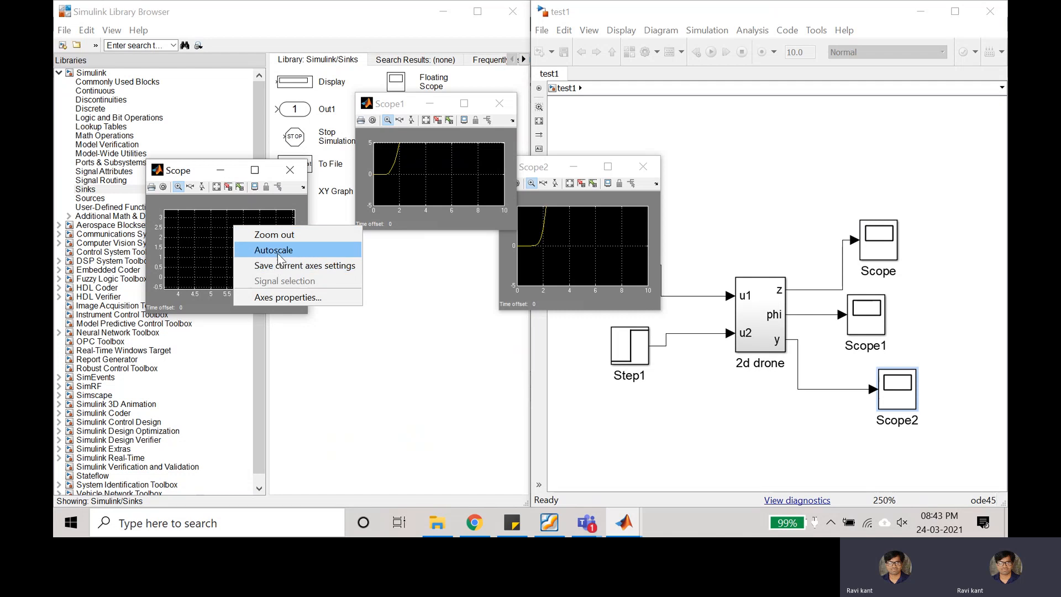
{"action": "left_click", "coordinate": [277, 251]}
{"action": "right_click", "coordinate": [431, 177]}
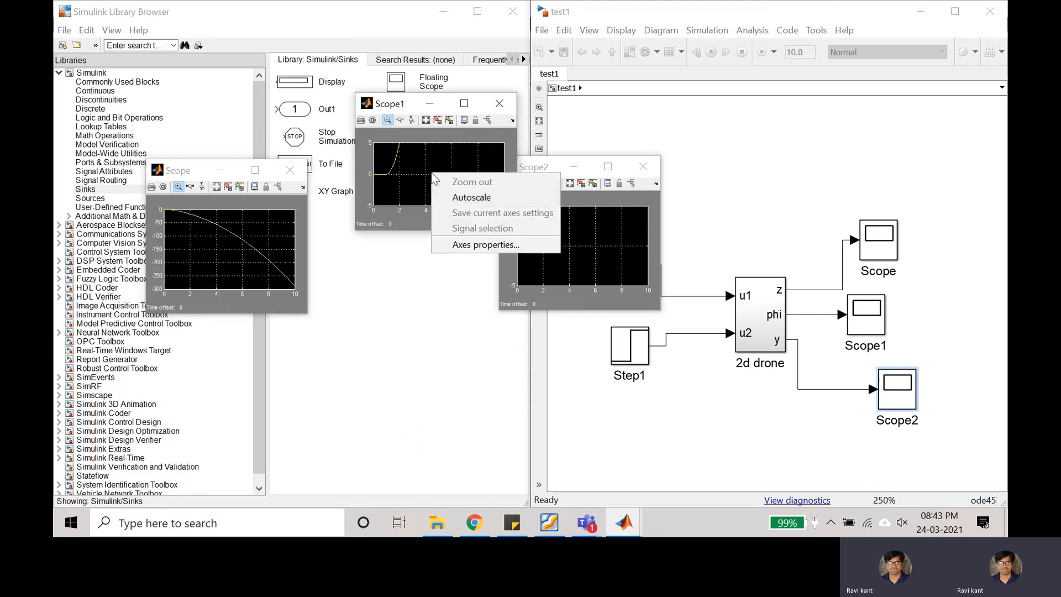
{"action": "left_click", "coordinate": [461, 198]}
{"action": "right_click", "coordinate": [584, 234]}
{"action": "left_click", "coordinate": [613, 259]}
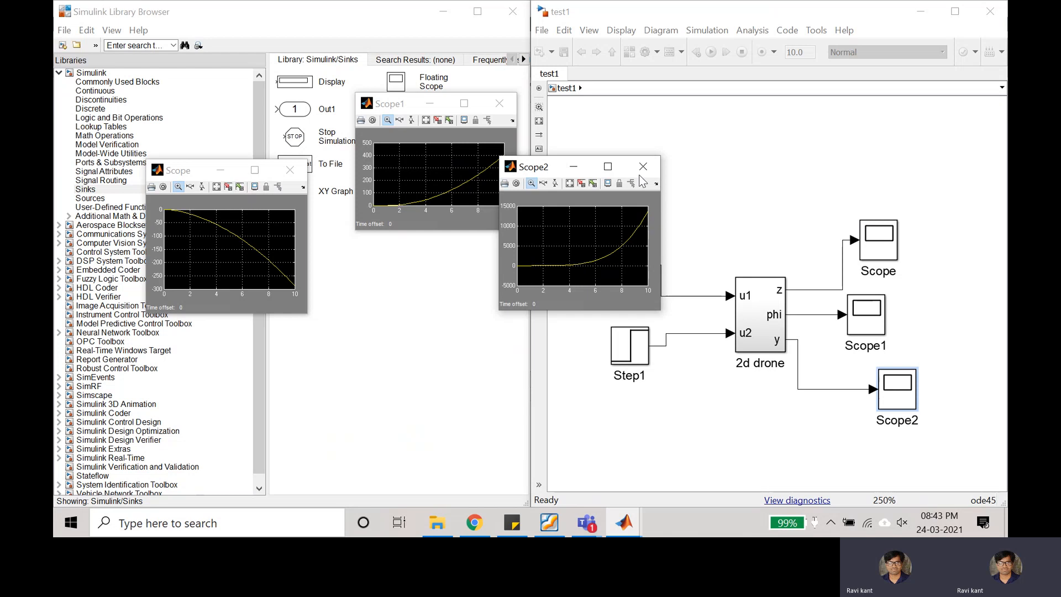
Examine the y response in Scope2 at full-screen size, restore the window and autoscale the plot again
{"action": "left_click", "coordinate": [608, 166]}
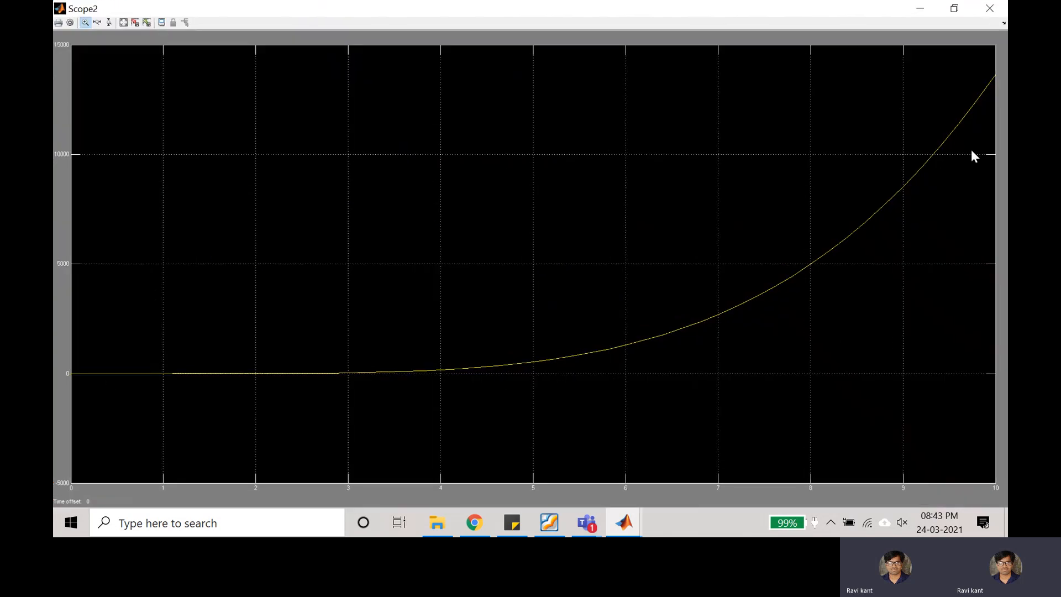
{"action": "left_click", "coordinate": [955, 10]}
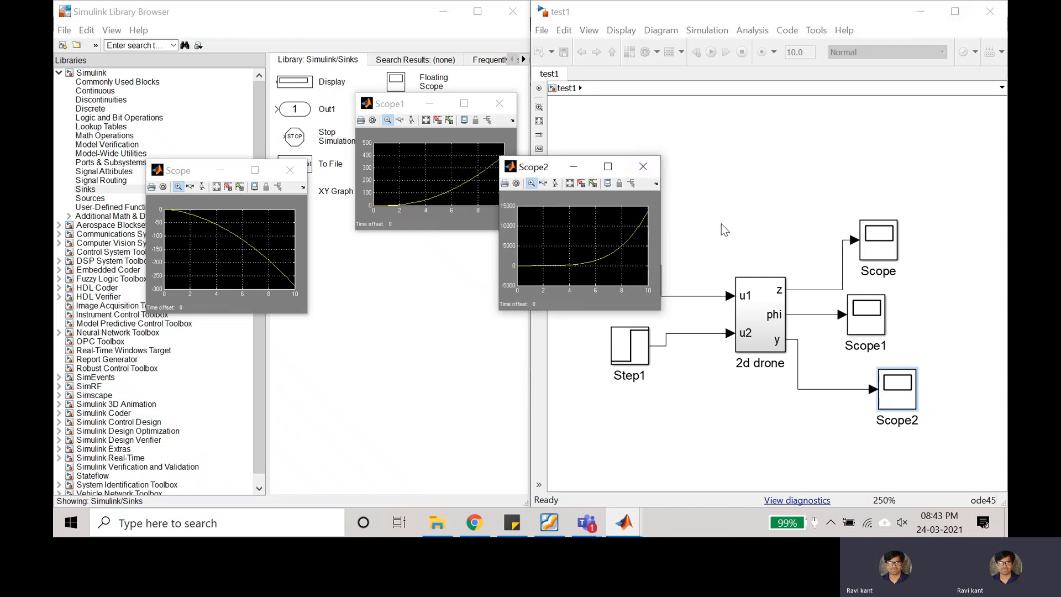
{"action": "left_click", "coordinate": [721, 202]}
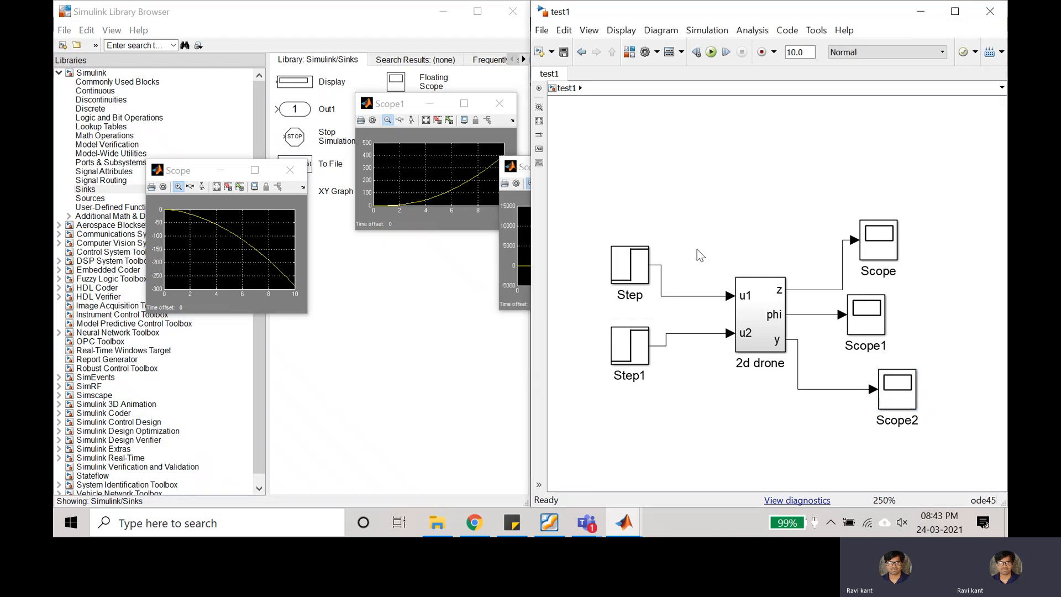
{"action": "left_click", "coordinate": [504, 251]}
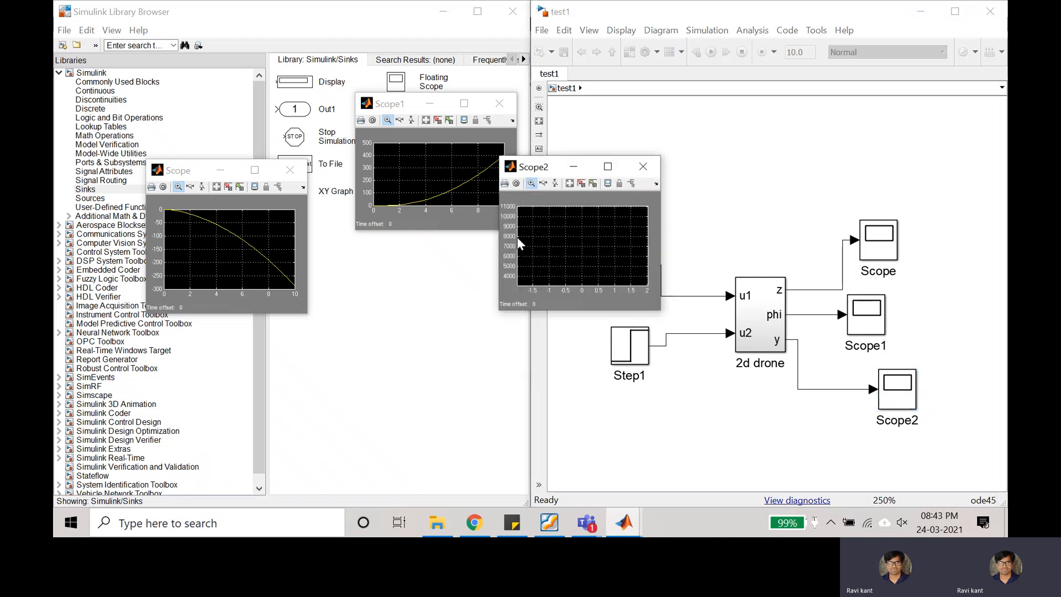
{"action": "right_click", "coordinate": [569, 250]}
{"action": "left_click", "coordinate": [611, 277]}
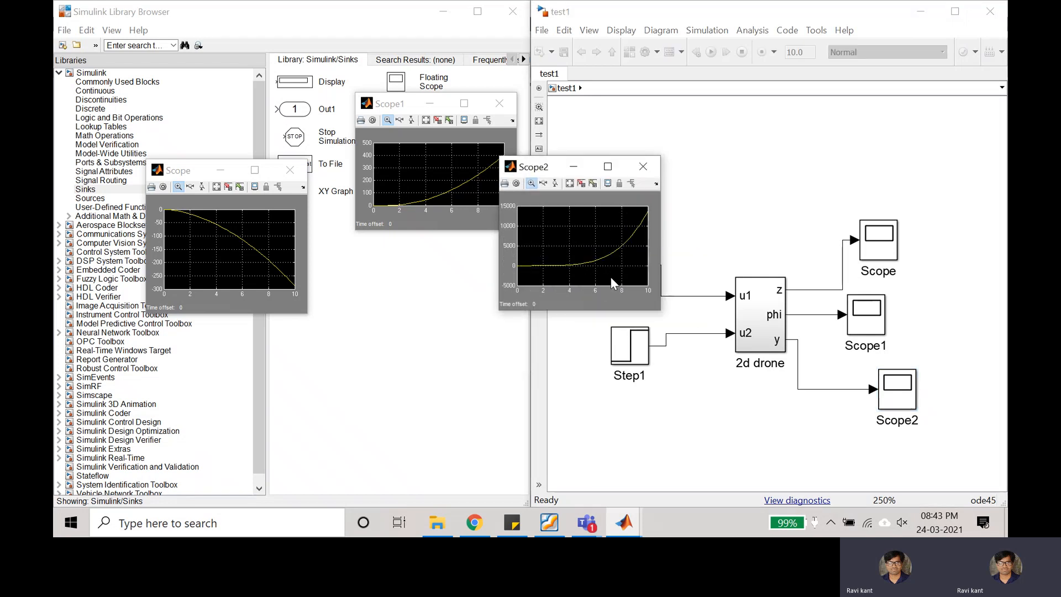
Place three Mux blocks from the Commonly Used Blocks library near Scope, Scope1 and Scope2
{"action": "left_click", "coordinate": [747, 238]}
{"action": "left_click", "coordinate": [639, 276]}
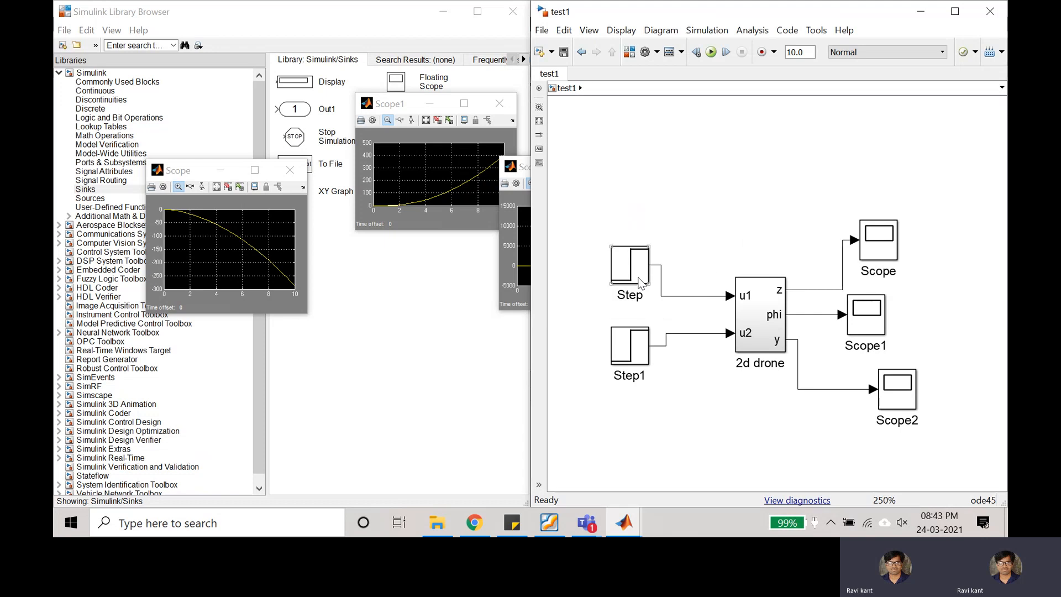
{"action": "left_click", "coordinate": [793, 260]}
{"action": "left_click", "coordinate": [405, 365]}
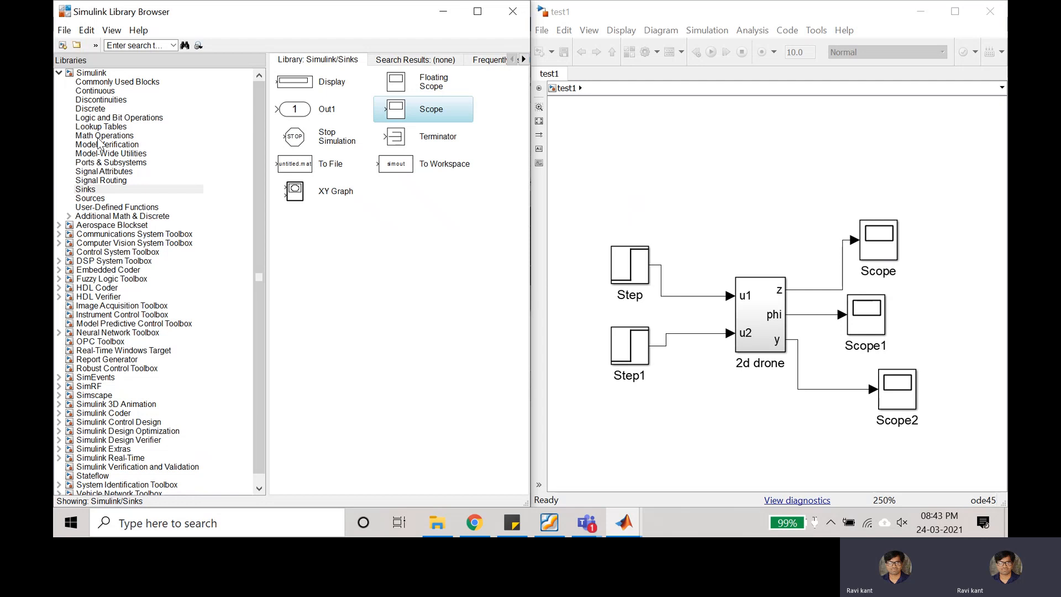
{"action": "left_click", "coordinate": [93, 91]}
{"action": "left_click", "coordinate": [101, 82]}
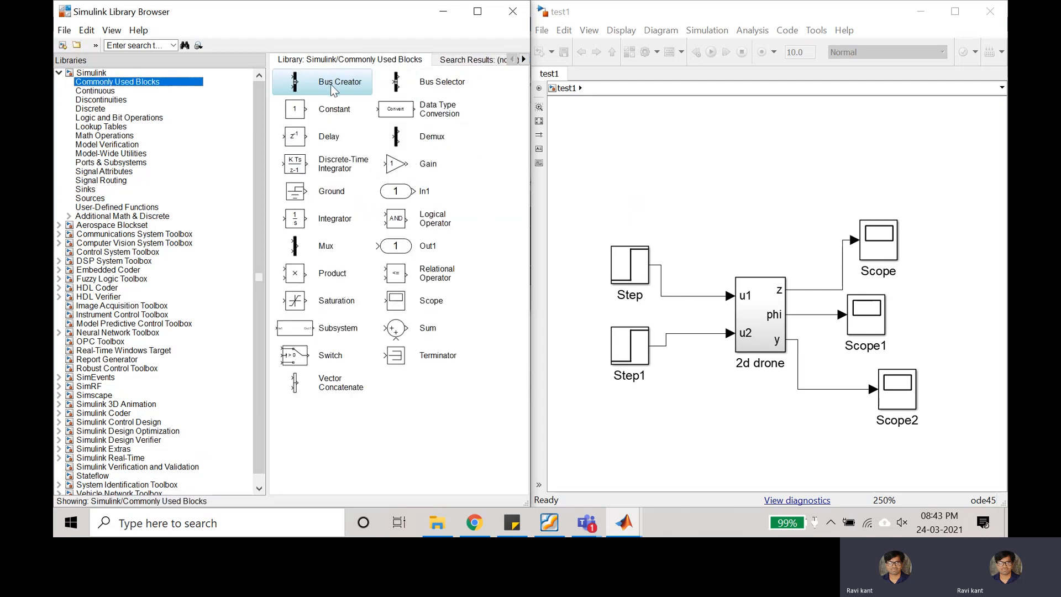
{"action": "left_click", "coordinate": [325, 248]}
{"action": "left_click_drag", "start_coordinate": [306, 249], "coordinate": [820, 204]}
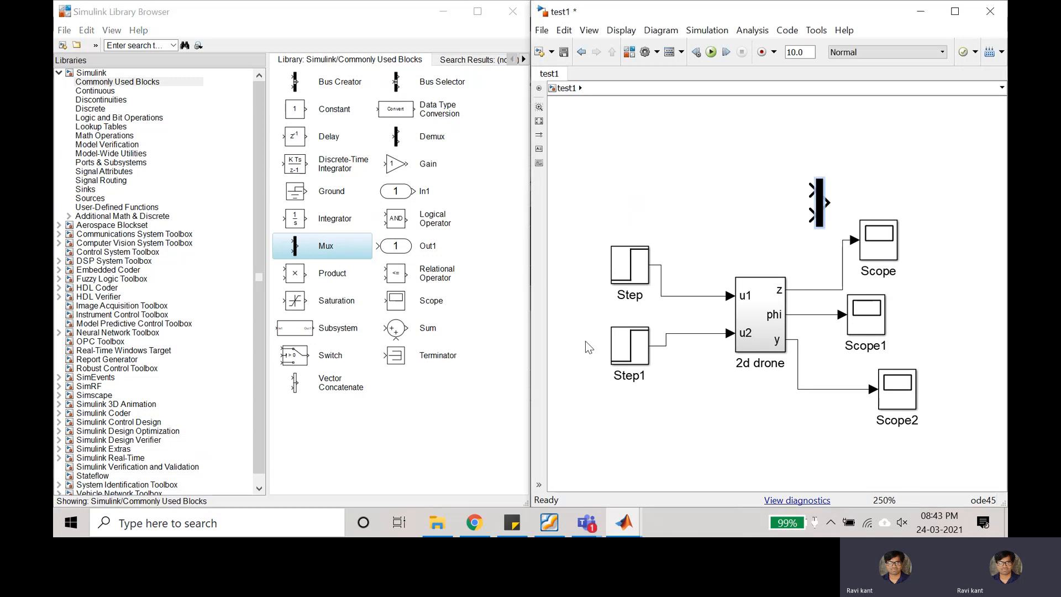
{"action": "left_click_drag", "start_coordinate": [297, 245], "coordinate": [923, 314]}
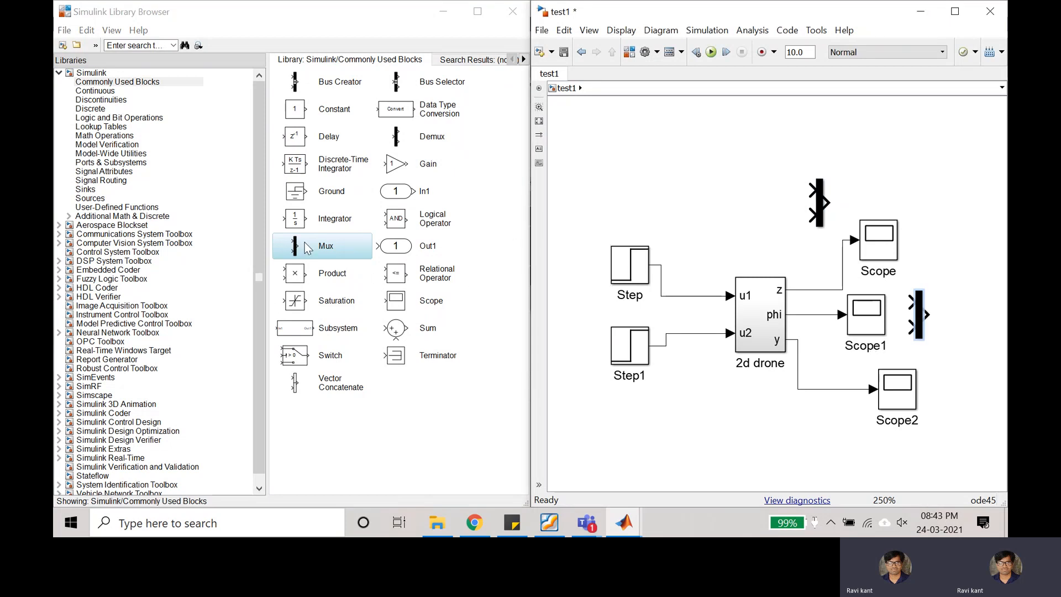
{"action": "left_click_drag", "start_coordinate": [307, 249], "coordinate": [844, 431]}
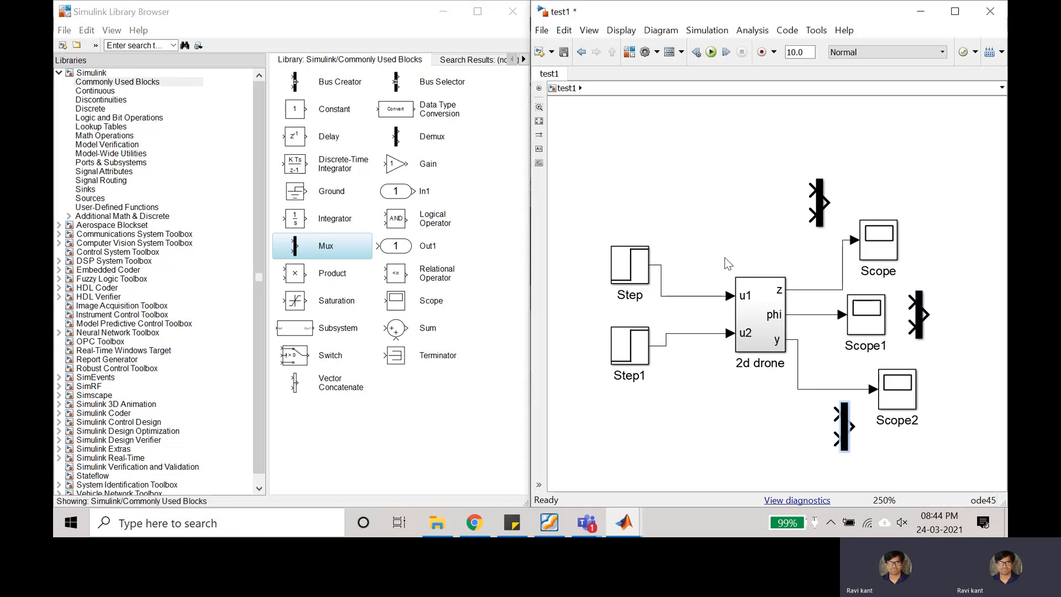
Replace the direct z line to Scope with a Mux that combines the u1 step signal and z and feeds Scope
{"action": "left_click", "coordinate": [768, 220]}
{"action": "left_click", "coordinate": [854, 240]}
{"action": "key", "text": "Delete"}
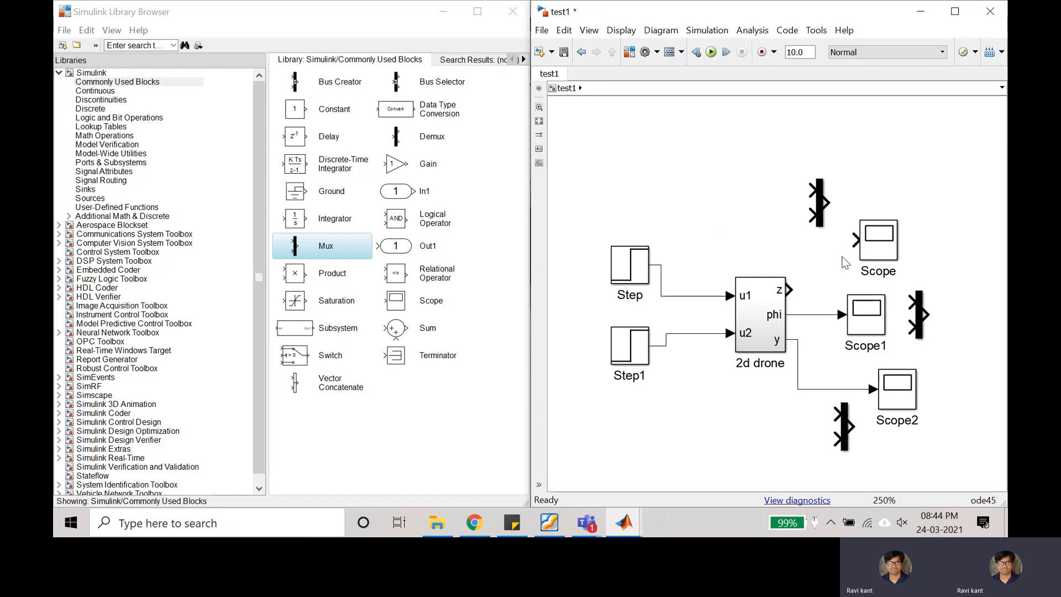
{"action": "mouse_move", "coordinate": [787, 288]}
{"action": "left_mouse_down"}
{"action": "mouse_move", "coordinate": [810, 215]}
{"action": "mouse_move", "coordinate": [722, 201]}
{"action": "mouse_move", "coordinate": [674, 231]}
{"action": "mouse_move", "coordinate": [673, 297]}
{"action": "left_mouse_up"}
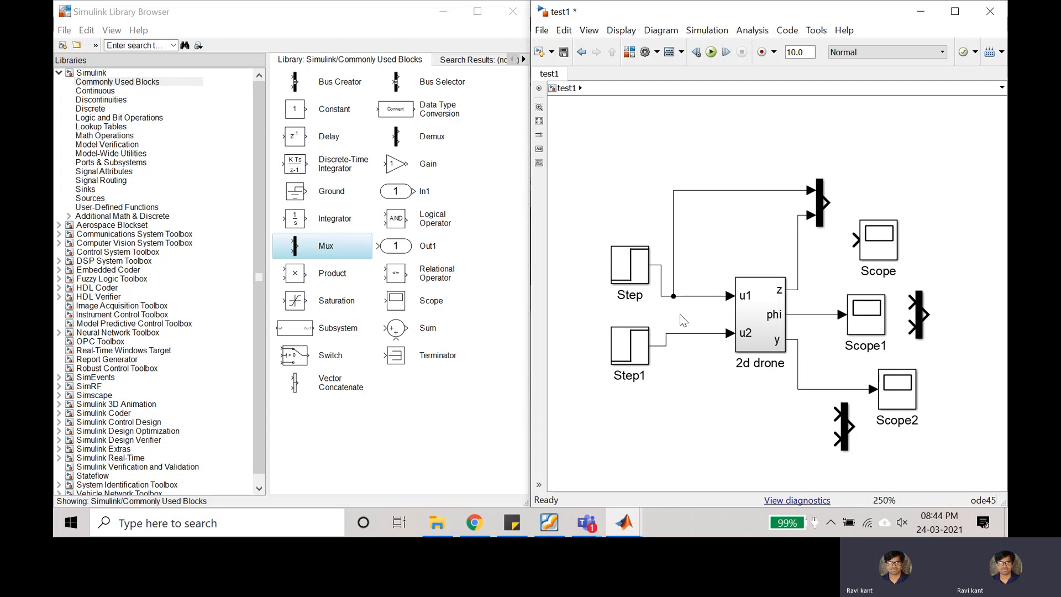
{"action": "left_click", "coordinate": [616, 260]}
{"action": "left_click_drag", "start_coordinate": [825, 203], "coordinate": [862, 244]}
Delete the phi line to Scope1 and position the second Mux between the 2d drone subsystem and Scope1
{"action": "left_click_drag", "start_coordinate": [875, 320], "coordinate": [887, 319]}
{"action": "left_click", "coordinate": [837, 314]}
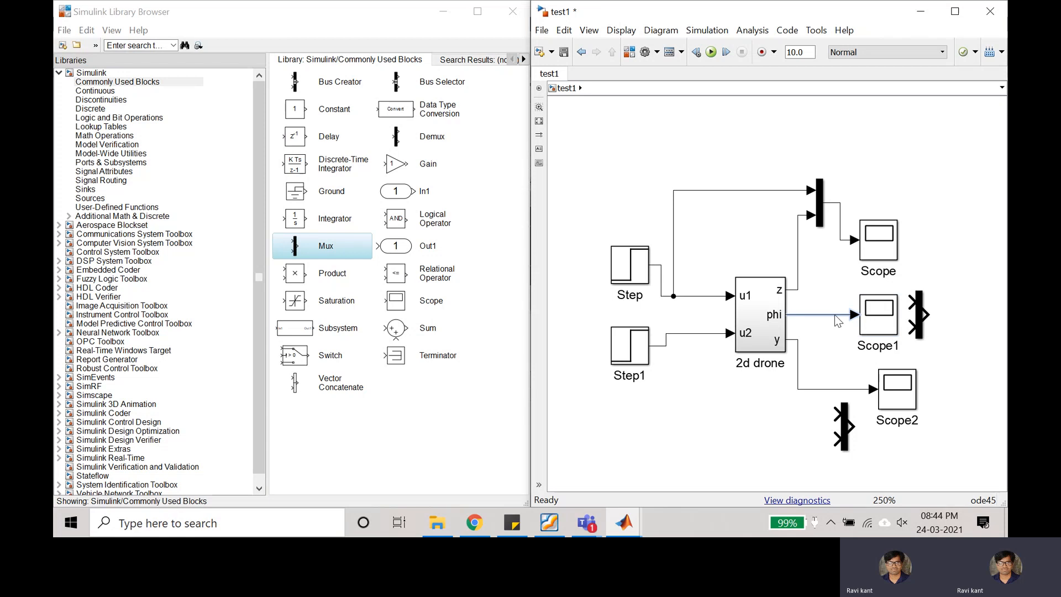
{"action": "key", "text": "Delete"}
{"action": "left_click_drag", "start_coordinate": [915, 313], "coordinate": [824, 317]}
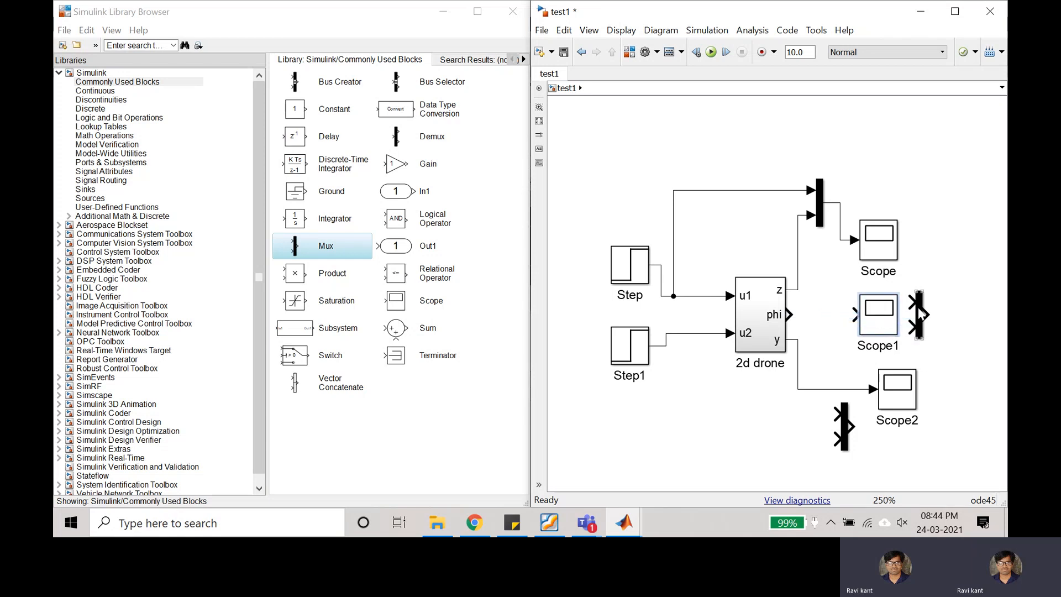
{"action": "left_click_drag", "start_coordinate": [915, 308], "coordinate": [841, 319]}
{"action": "left_click_drag", "start_coordinate": [875, 324], "coordinate": [913, 324]}
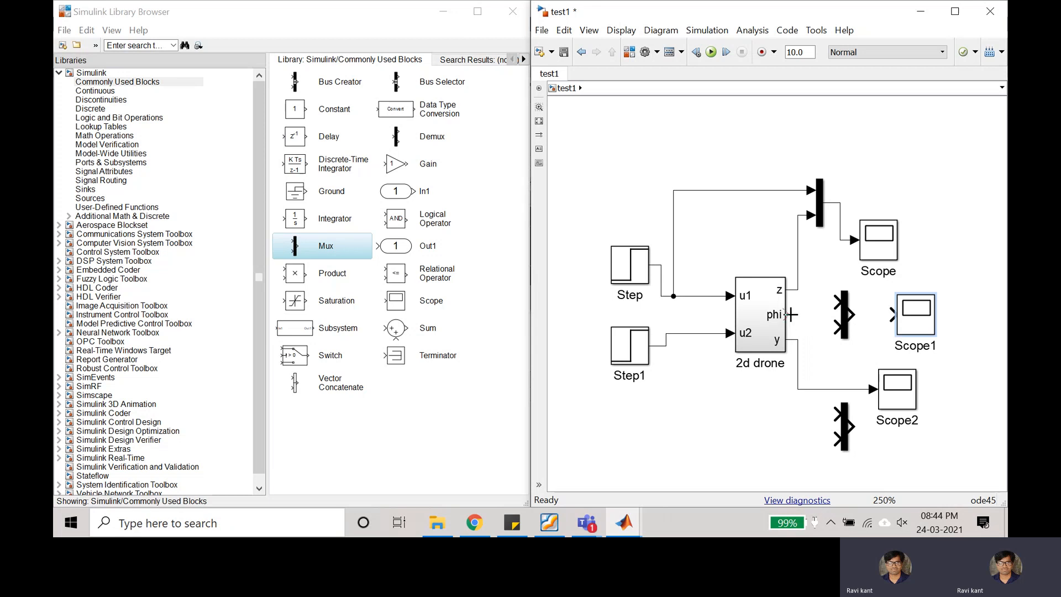
Wire phi and a branch of the u2 step signal into the second Mux, and connect its output to Scope1
{"action": "left_click_drag", "start_coordinate": [791, 314], "coordinate": [835, 327]}
{"action": "mouse_move", "coordinate": [835, 302]}
{"action": "left_mouse_down"}
{"action": "mouse_move", "coordinate": [822, 290]}
{"action": "mouse_move", "coordinate": [963, 208]}
{"action": "mouse_move", "coordinate": [801, 138]}
{"action": "mouse_move", "coordinate": [653, 239]}
{"action": "mouse_move", "coordinate": [628, 355]}
{"action": "mouse_move", "coordinate": [671, 369]}
{"action": "left_mouse_up"}
{"action": "scroll", "coordinate": [966, 267], "scroll_direction": "down", "scroll_amount": 3}
{"action": "scroll", "coordinate": [970, 302], "scroll_direction": "up", "scroll_amount": 3}
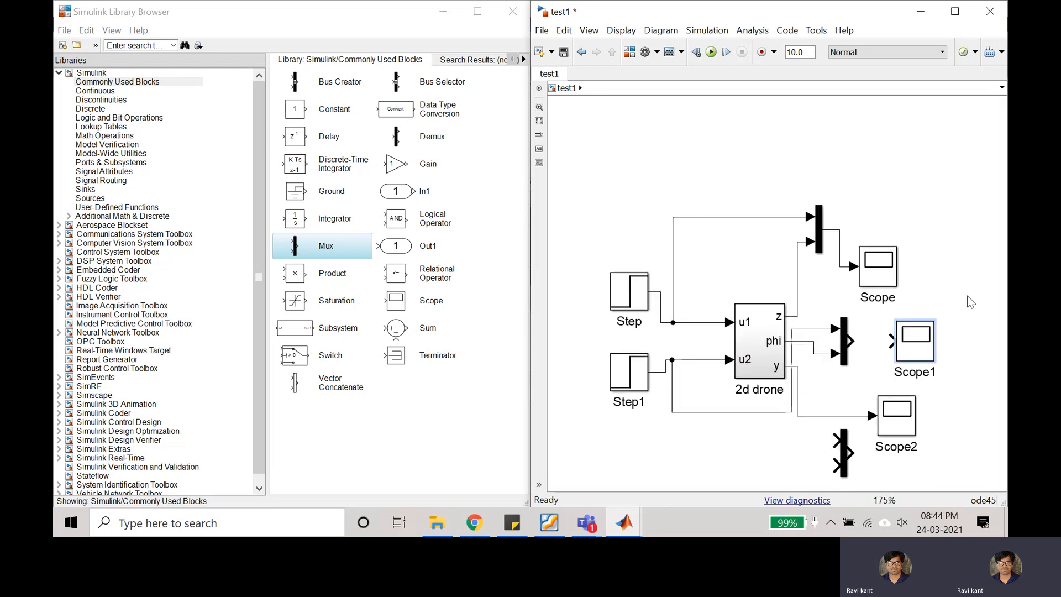
{"action": "scroll", "coordinate": [960, 349], "scroll_direction": "down", "scroll_amount": 1}
{"action": "left_click_drag", "start_coordinate": [868, 339], "coordinate": [910, 339]}
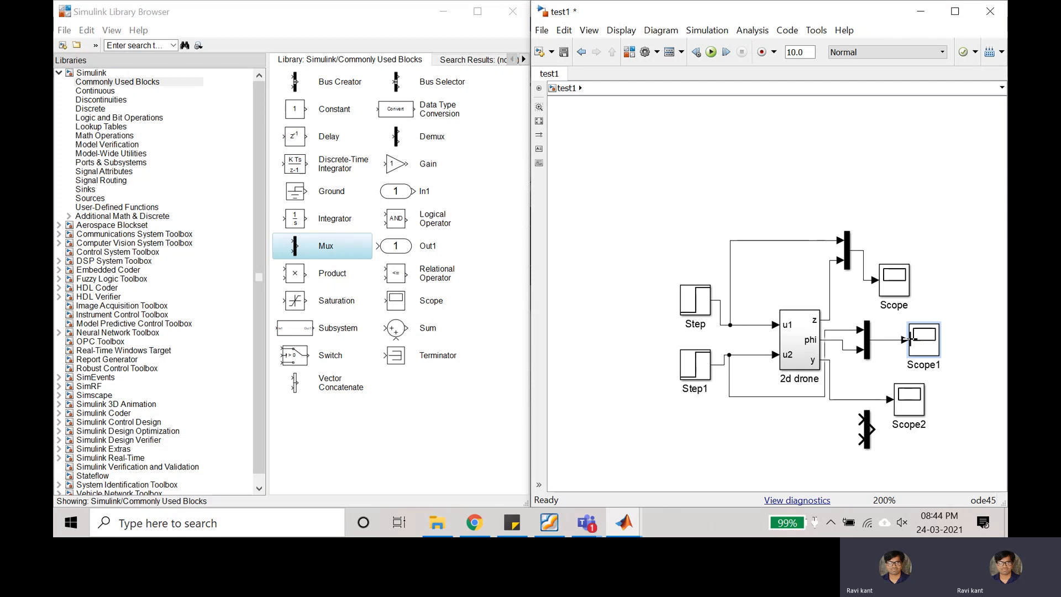
Replace the direct y line to Scope2 with the third Mux, fed by y and a branch of the u1 step signal
{"action": "left_click", "coordinate": [882, 394]}
{"action": "left_click_drag", "start_coordinate": [884, 400], "coordinate": [884, 407]}
{"action": "key", "text": "Delete"}
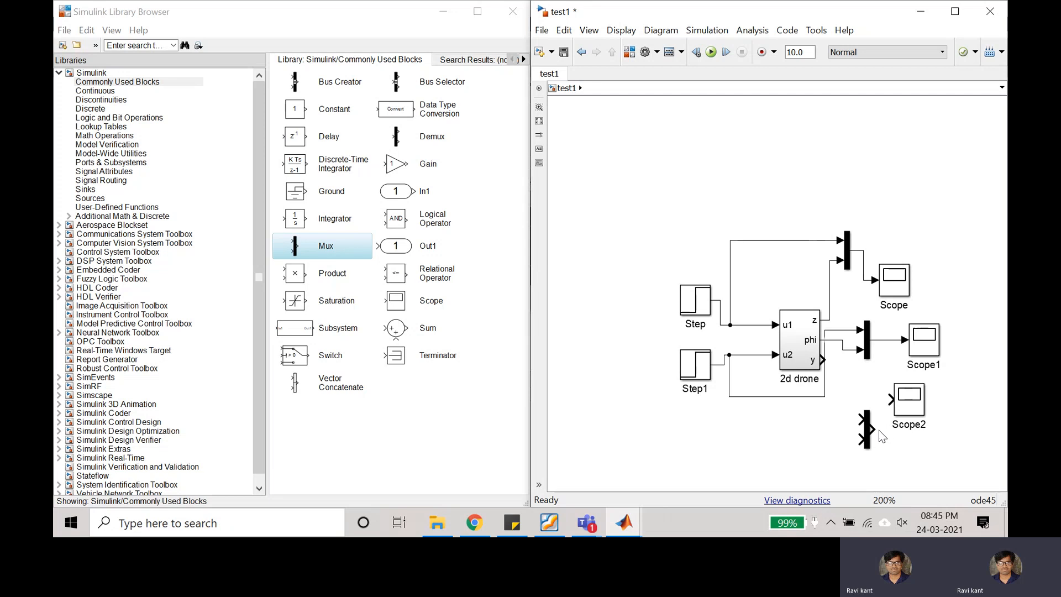
{"action": "mouse_move", "coordinate": [873, 428]}
{"action": "left_mouse_down"}
{"action": "mouse_move", "coordinate": [891, 408]}
{"action": "mouse_move", "coordinate": [823, 359]}
{"action": "left_mouse_up"}
{"action": "left_click", "coordinate": [860, 439]}
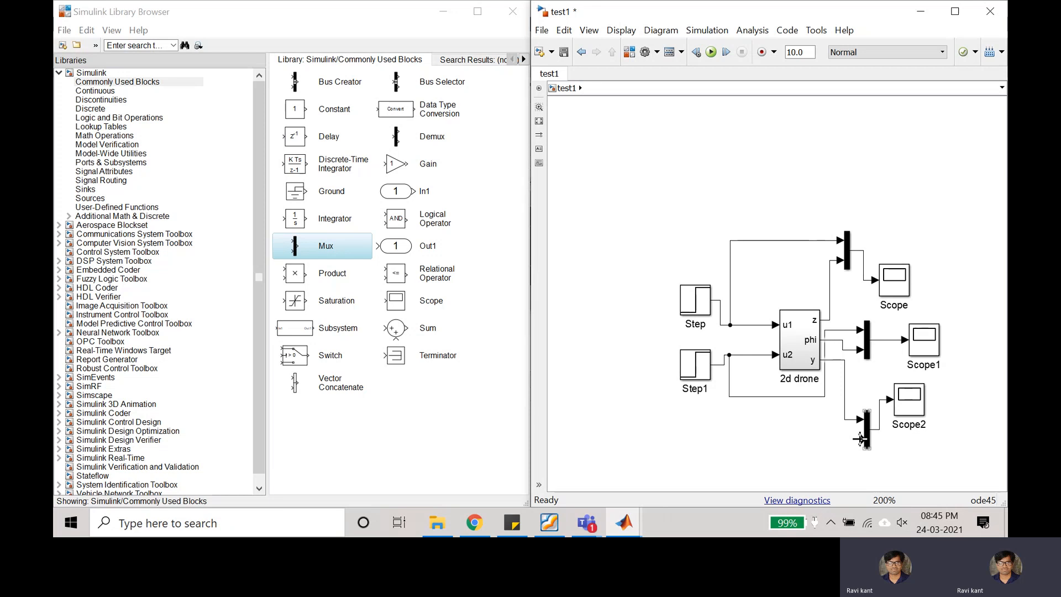
{"action": "mouse_move", "coordinate": [860, 438]}
{"action": "left_mouse_down"}
{"action": "mouse_move", "coordinate": [810, 440]}
{"action": "mouse_move", "coordinate": [742, 324]}
{"action": "left_mouse_up"}
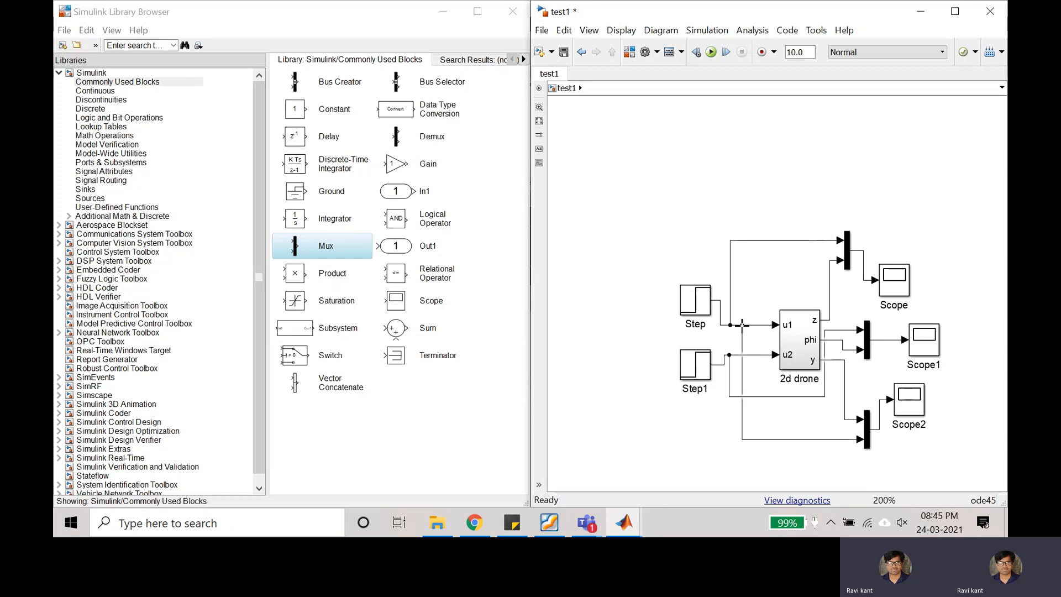
Run the test1 simulation and display the combined u1 step and z signals on Scope with autoscaled axes
{"action": "scroll", "coordinate": [868, 369], "scroll_direction": "down", "scroll_amount": 1}
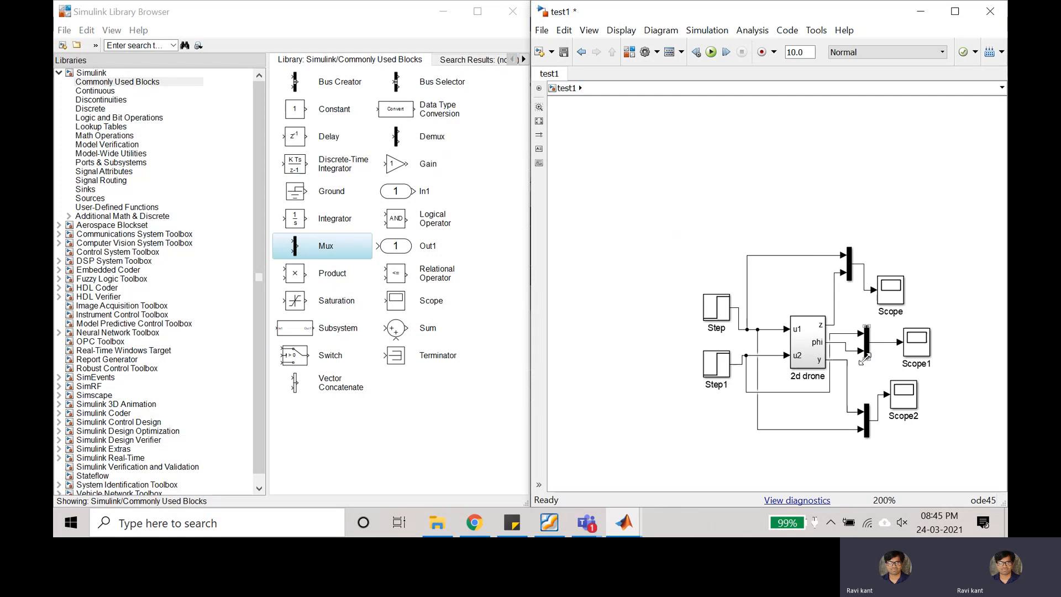
{"action": "scroll", "coordinate": [867, 369], "scroll_direction": "up", "scroll_amount": 2}
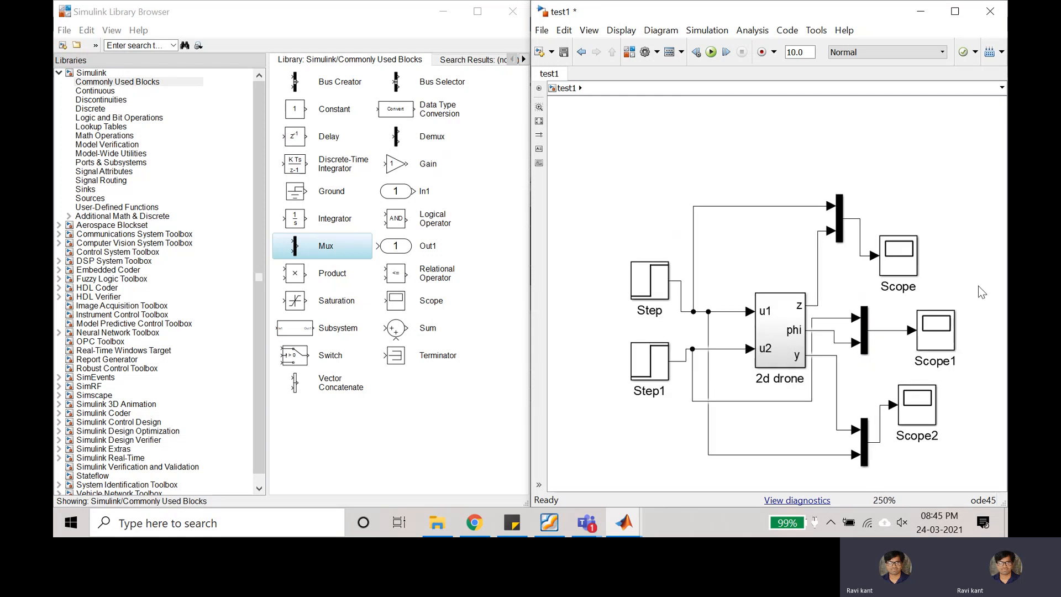
{"action": "left_click", "coordinate": [712, 52]}
{"action": "left_click", "coordinate": [907, 264]}
{"action": "double_click", "coordinate": [908, 264]}
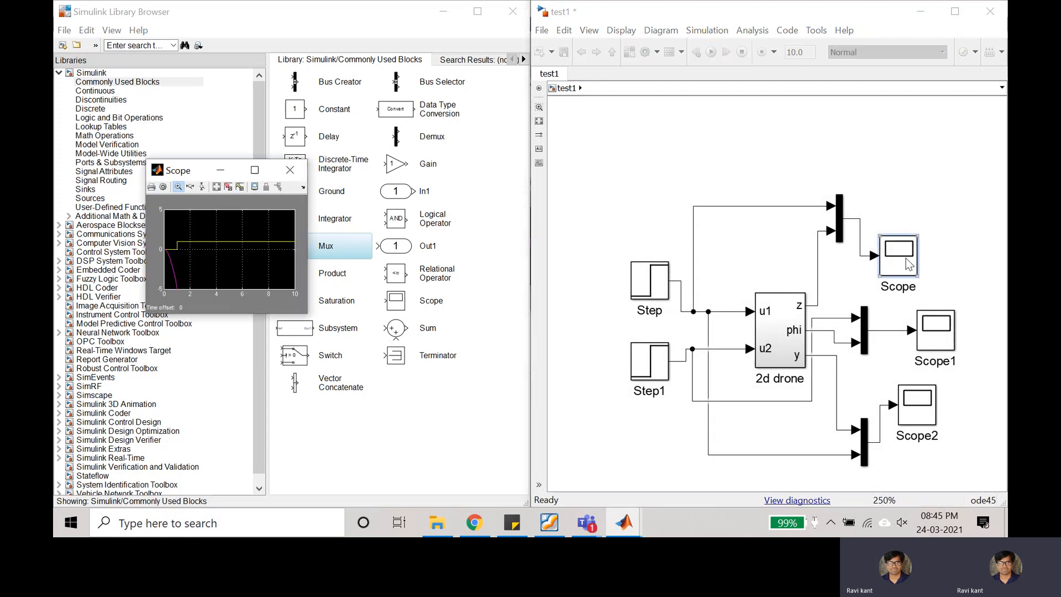
{"action": "right_click", "coordinate": [228, 231]}
{"action": "left_click", "coordinate": [261, 253]}
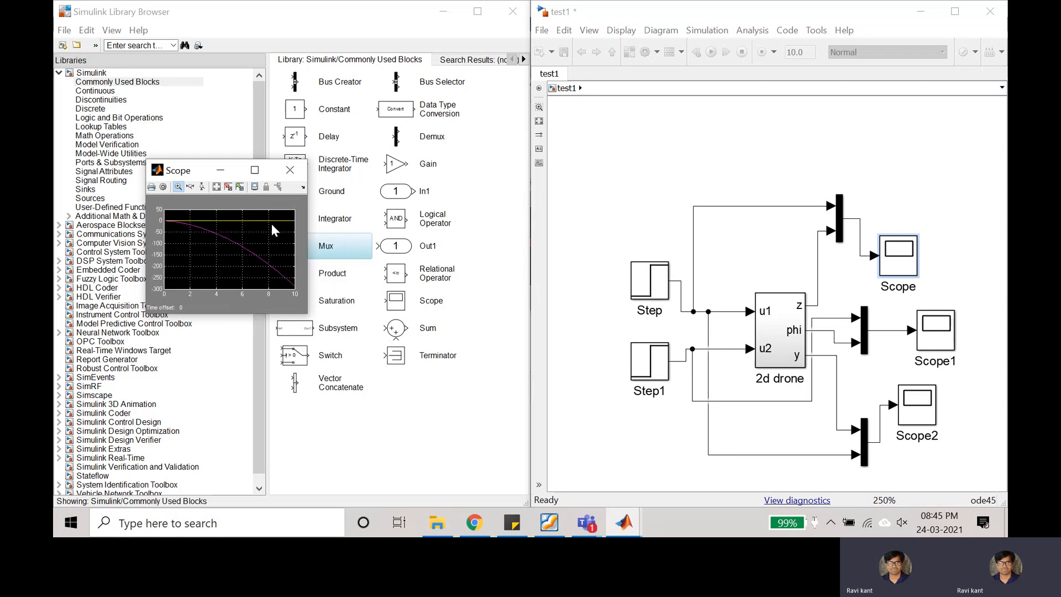
Examine the phi response against the u2 step on Scope1 with autoscaled axes at full size, and close the open scope windows
{"action": "double_click", "coordinate": [937, 341]}
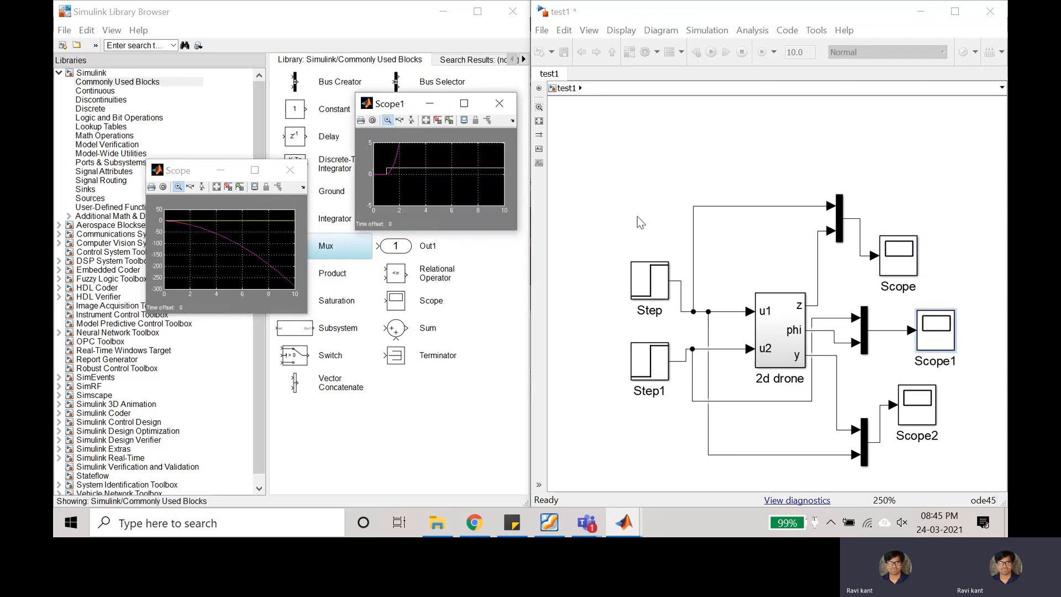
{"action": "right_click", "coordinate": [430, 161]}
{"action": "left_click", "coordinate": [459, 179]}
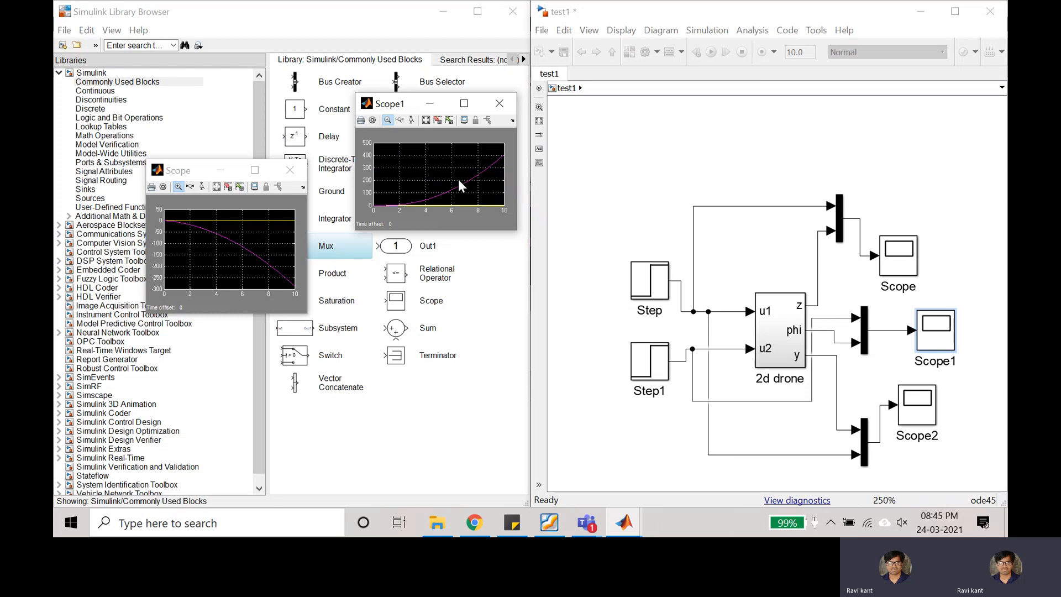
{"action": "left_click", "coordinate": [464, 103]}
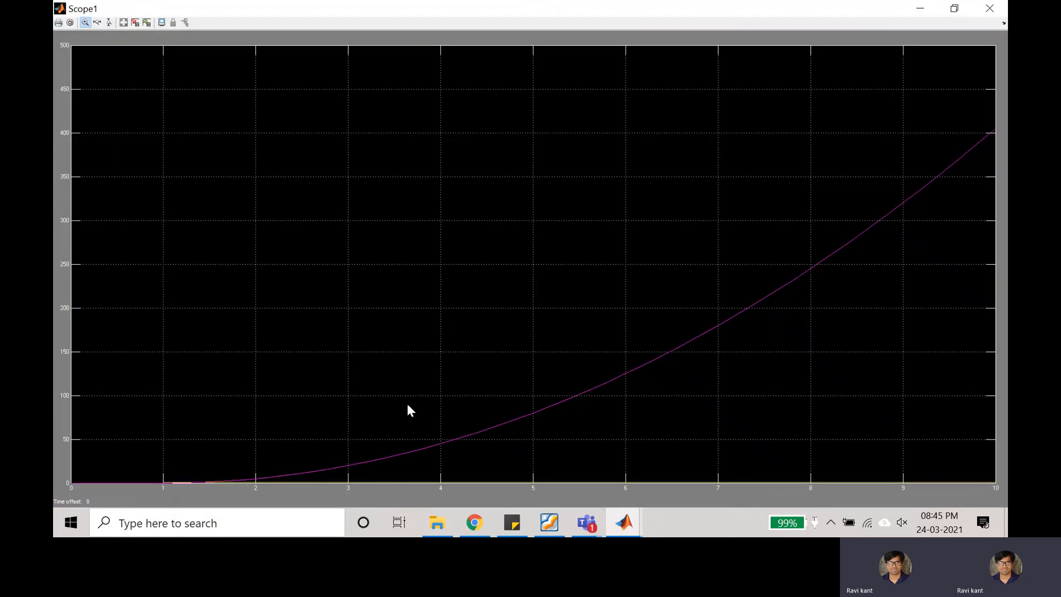
{"action": "right_click", "coordinate": [526, 317]}
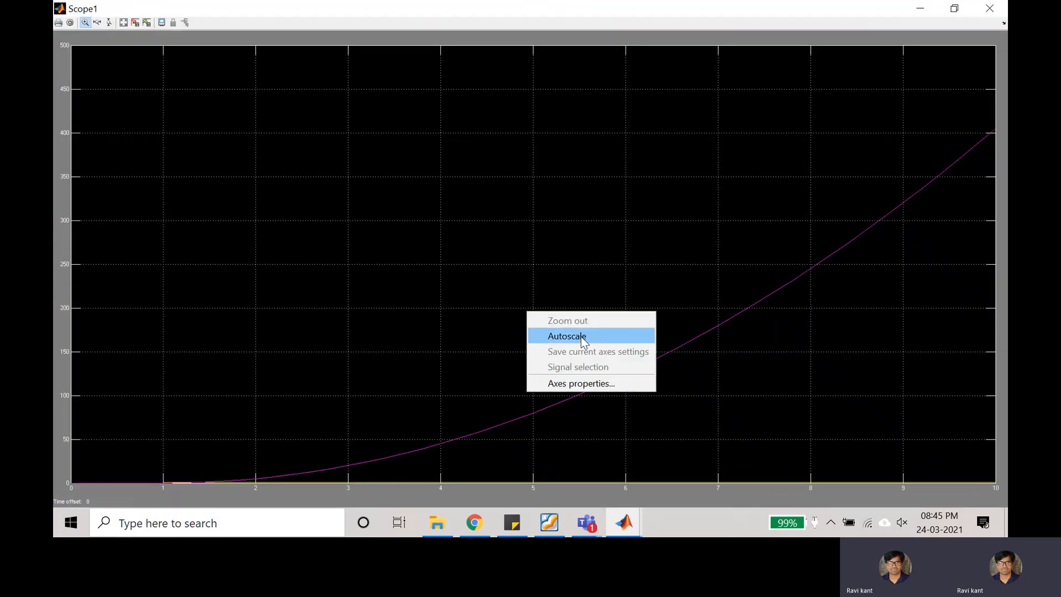
{"action": "left_click", "coordinate": [586, 337]}
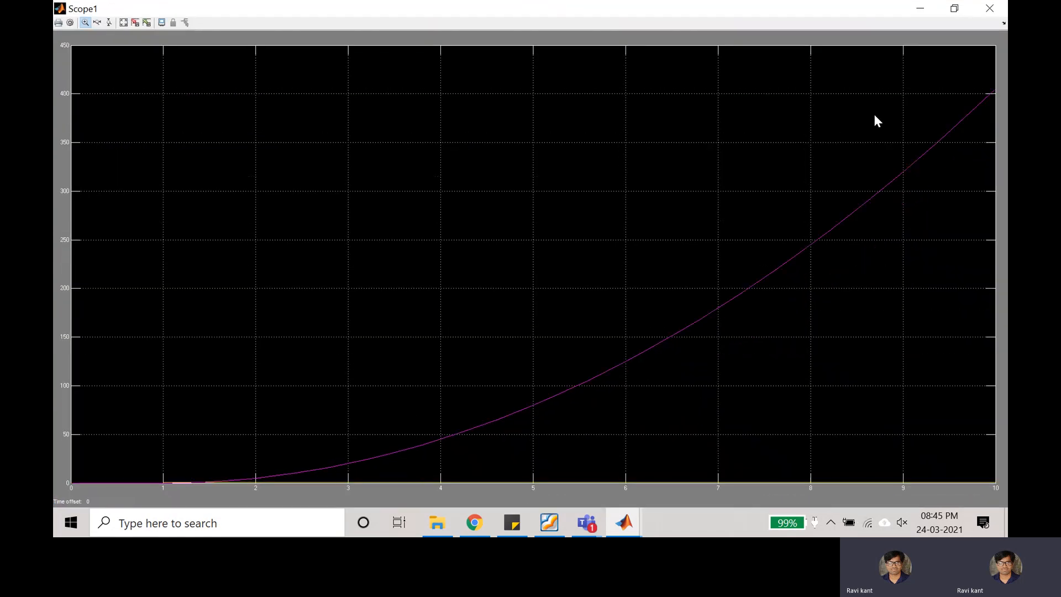
{"action": "left_click", "coordinate": [989, 9]}
{"action": "left_click", "coordinate": [301, 178]}
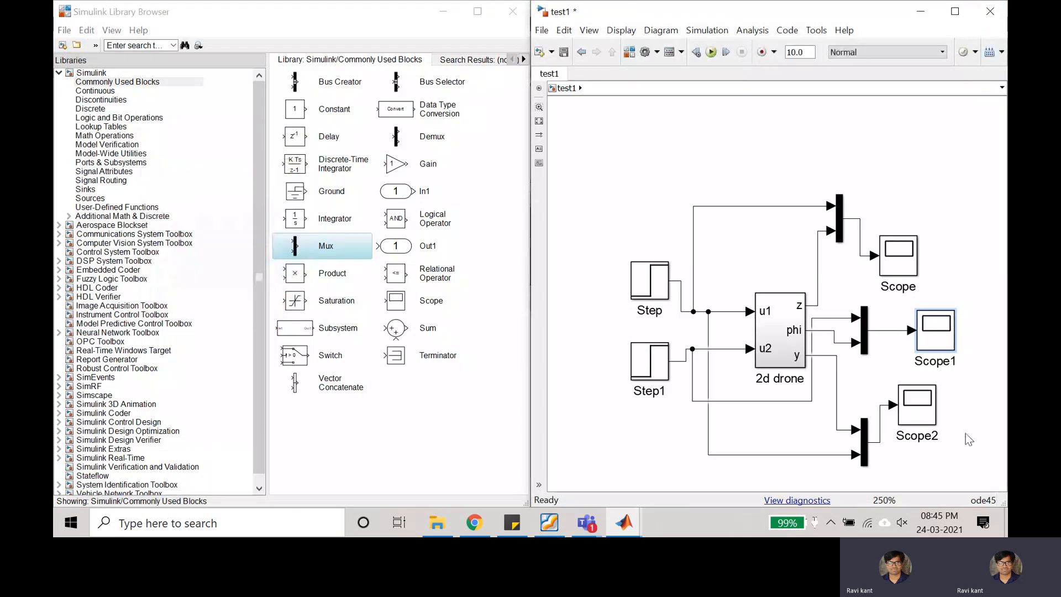
Examine the y response against the u1 step on Scope2 at full size
{"action": "double_click", "coordinate": [926, 411]}
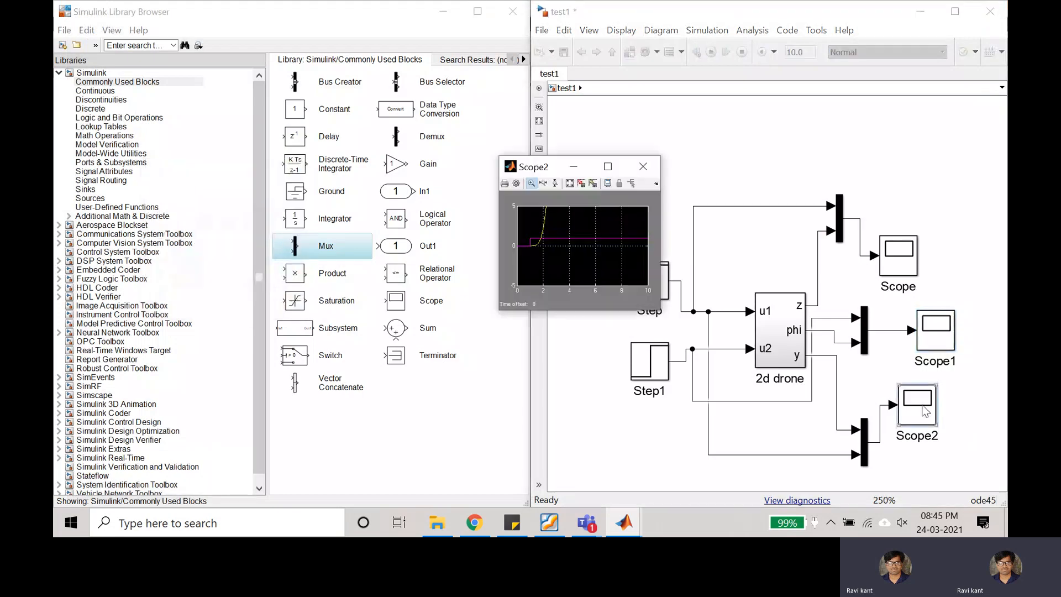
{"action": "left_click", "coordinate": [607, 166]}
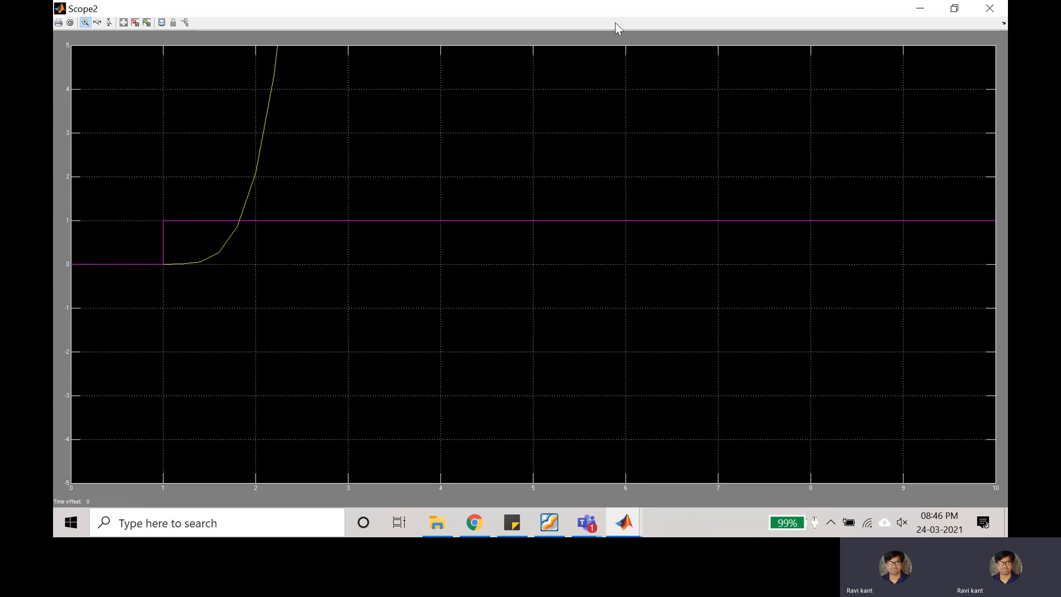
{"action": "left_click", "coordinate": [954, 9]}
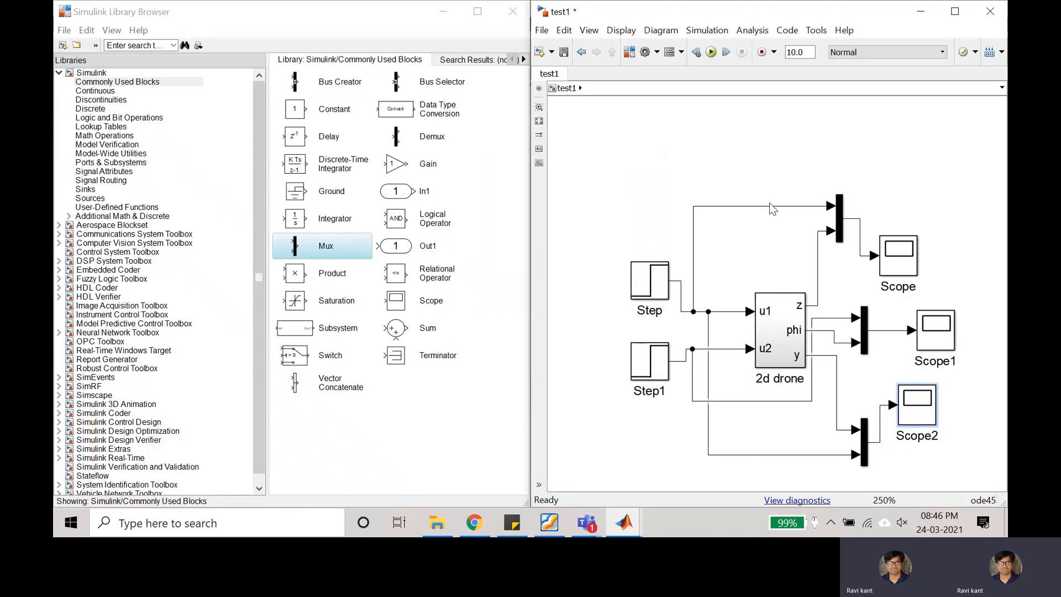
Save the test1 model with its Mux and scope connections
{"action": "left_click", "coordinate": [642, 165]}
{"action": "scroll", "coordinate": [859, 252], "scroll_direction": "down", "scroll_amount": 2}
{"action": "scroll", "coordinate": [875, 269], "scroll_direction": "up", "scroll_amount": 2}
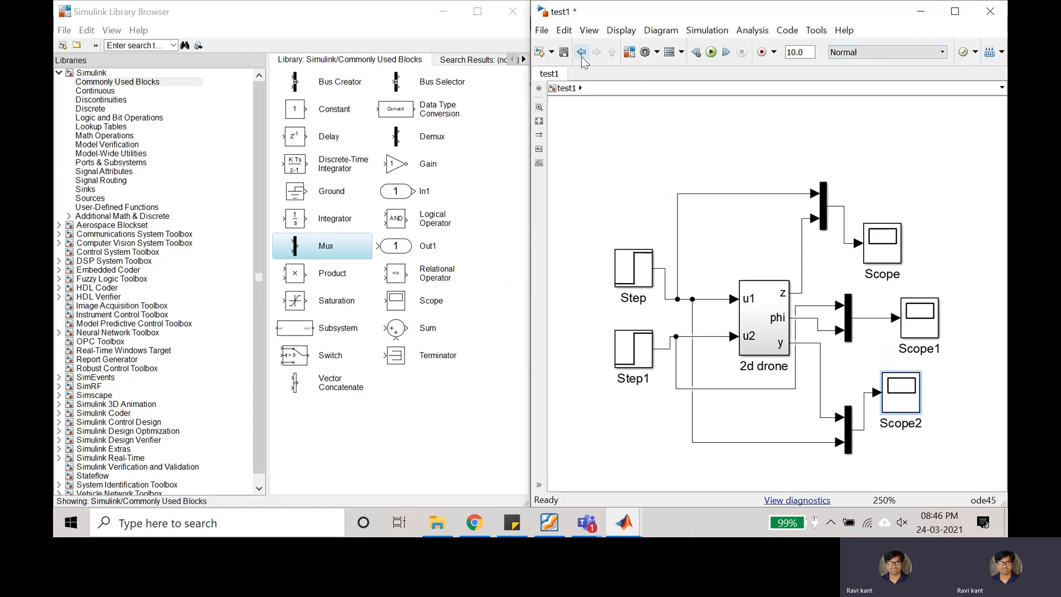
{"action": "left_click", "coordinate": [564, 52]}
Browse the Simulink library categories and locate the PID Controller block among the Continuous blocks
{"action": "left_click", "coordinate": [110, 118]}
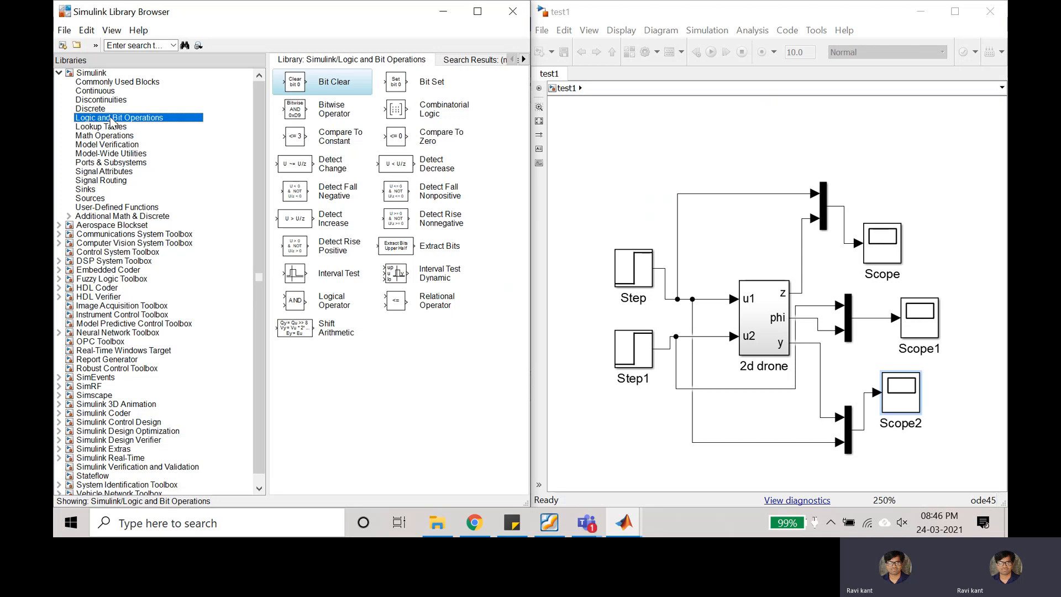
{"action": "left_click", "coordinate": [118, 82]}
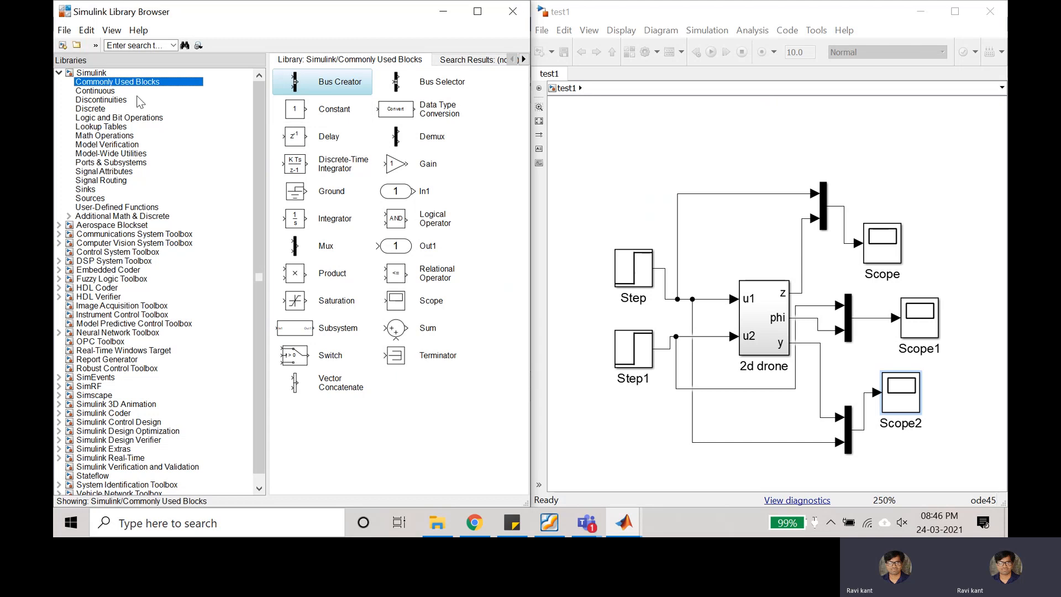
{"action": "left_click", "coordinate": [98, 176]}
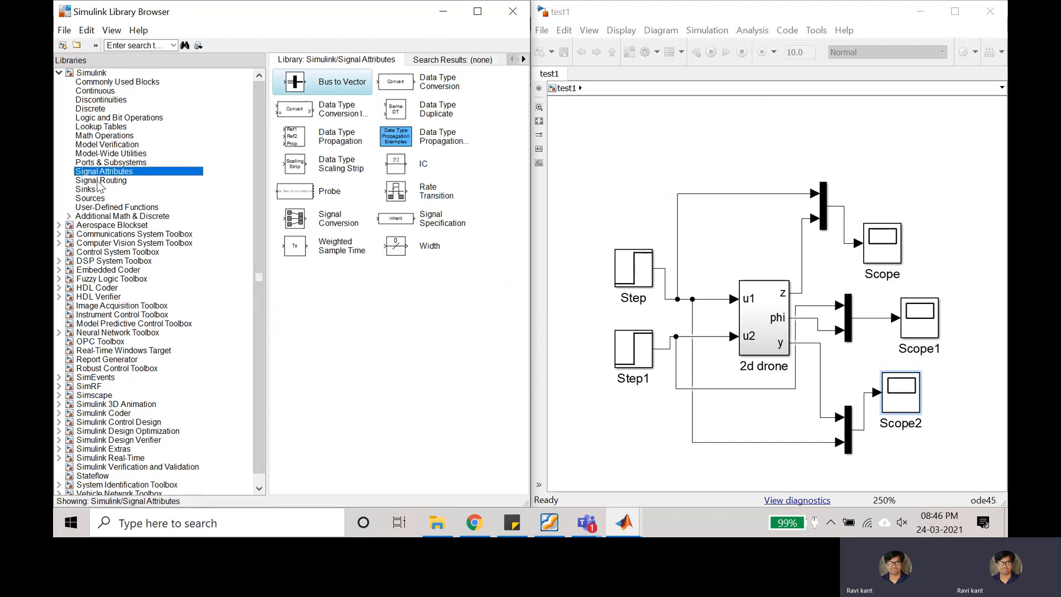
{"action": "left_click", "coordinate": [98, 182]}
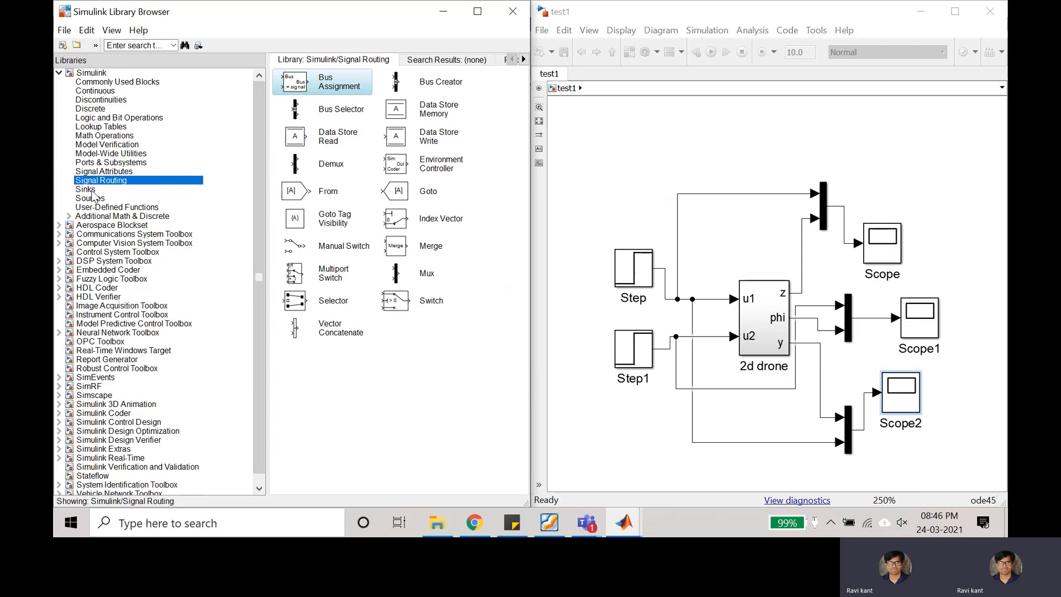
{"action": "left_click", "coordinate": [99, 137]}
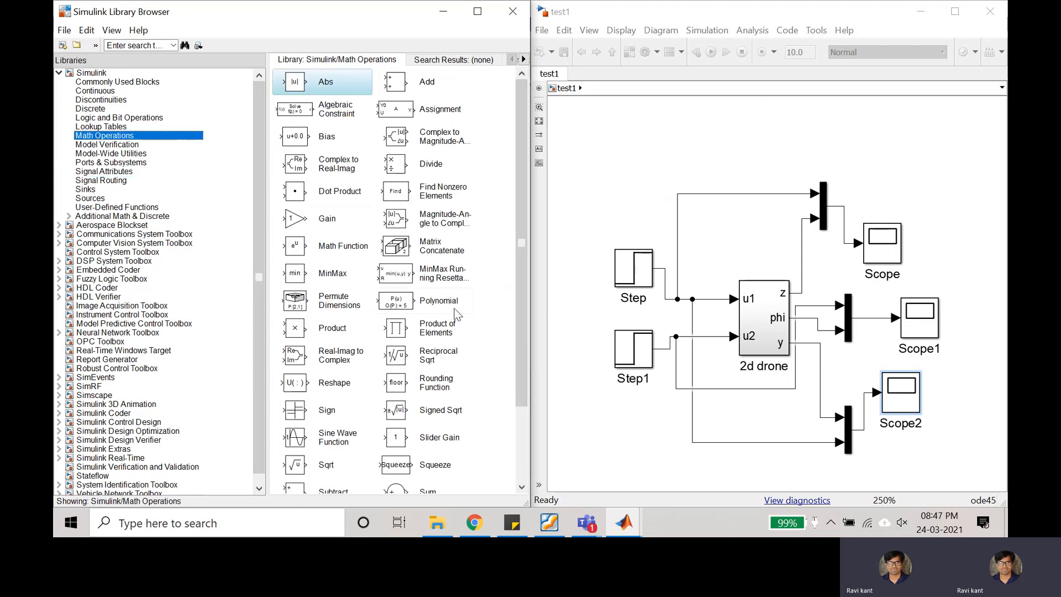
{"action": "scroll", "coordinate": [465, 300], "scroll_direction": "down", "scroll_amount": 5}
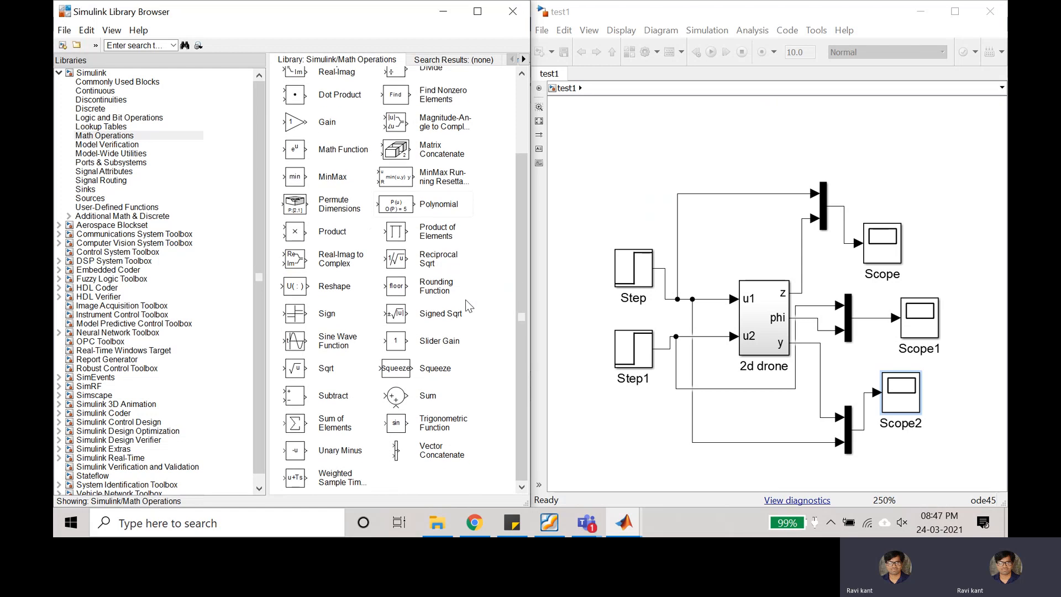
{"action": "scroll", "coordinate": [465, 299], "scroll_direction": "up", "scroll_amount": 5}
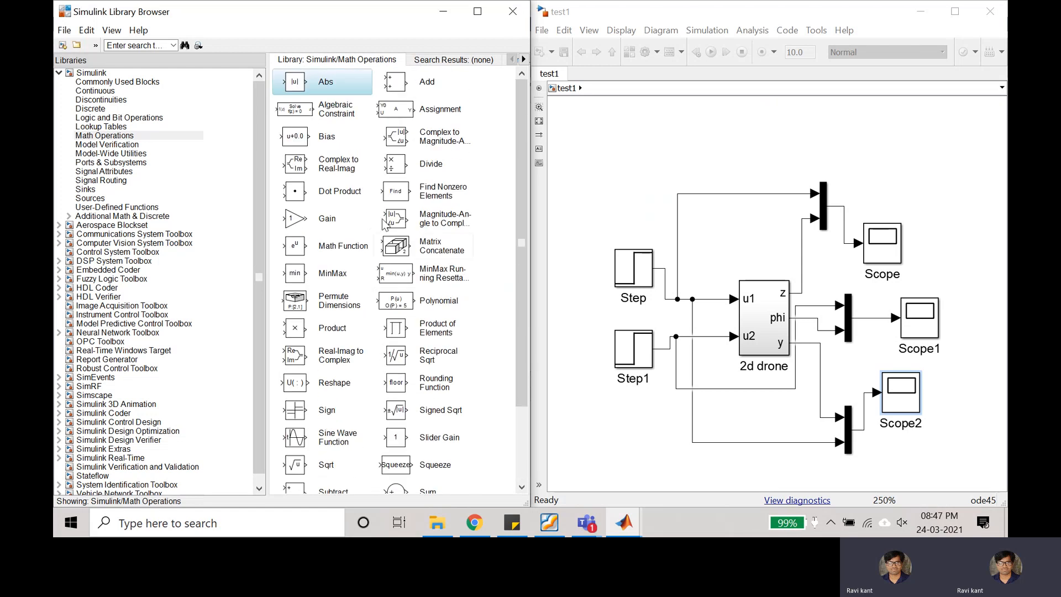
{"action": "left_click", "coordinate": [114, 84]}
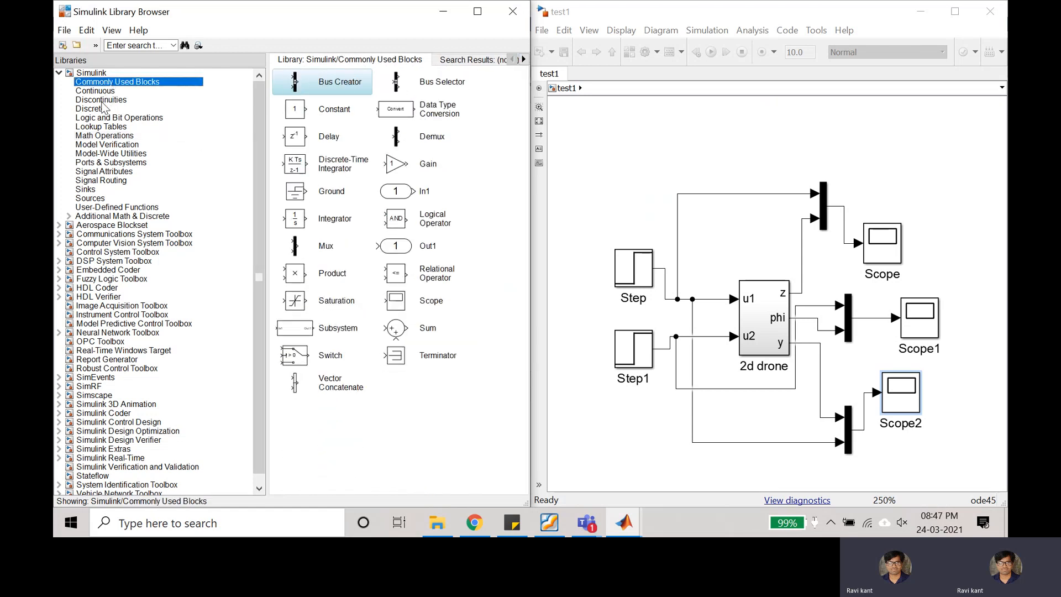
{"action": "left_click", "coordinate": [103, 102]}
{"action": "left_click", "coordinate": [100, 110]}
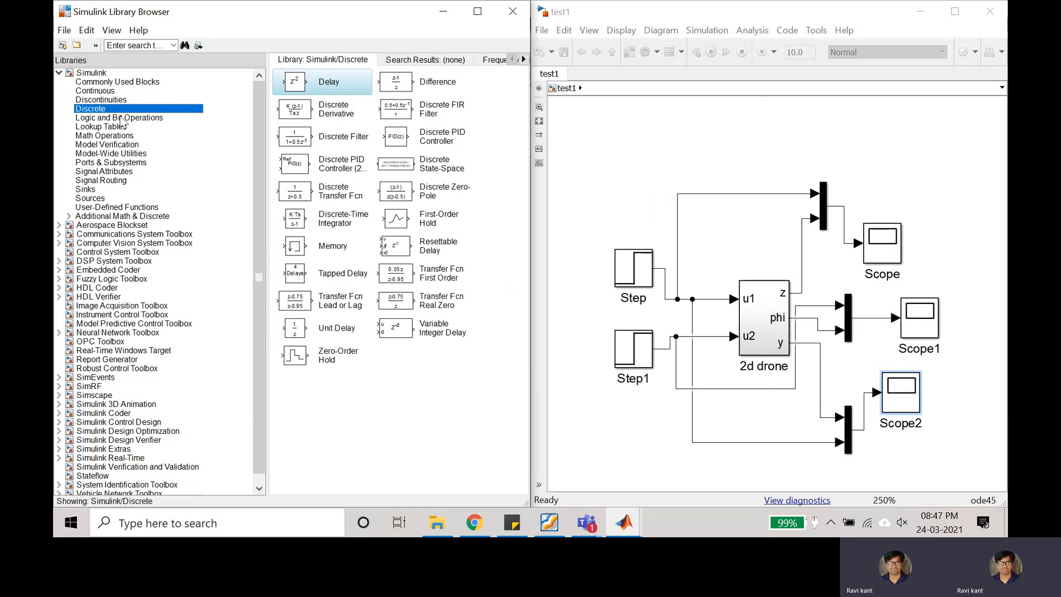
{"action": "left_click", "coordinate": [96, 90]}
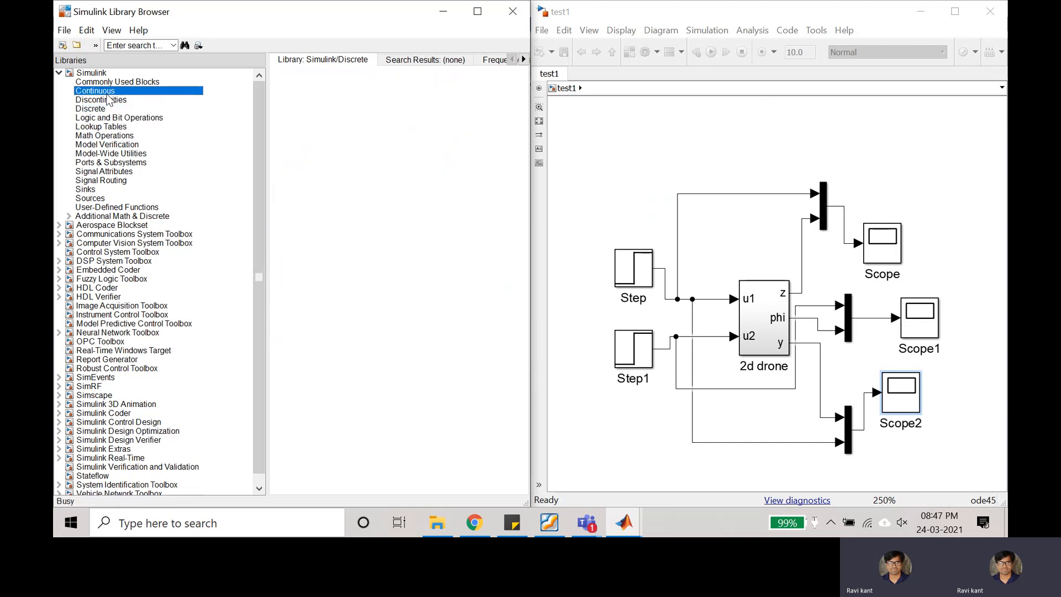
{"action": "left_click", "coordinate": [428, 141]}
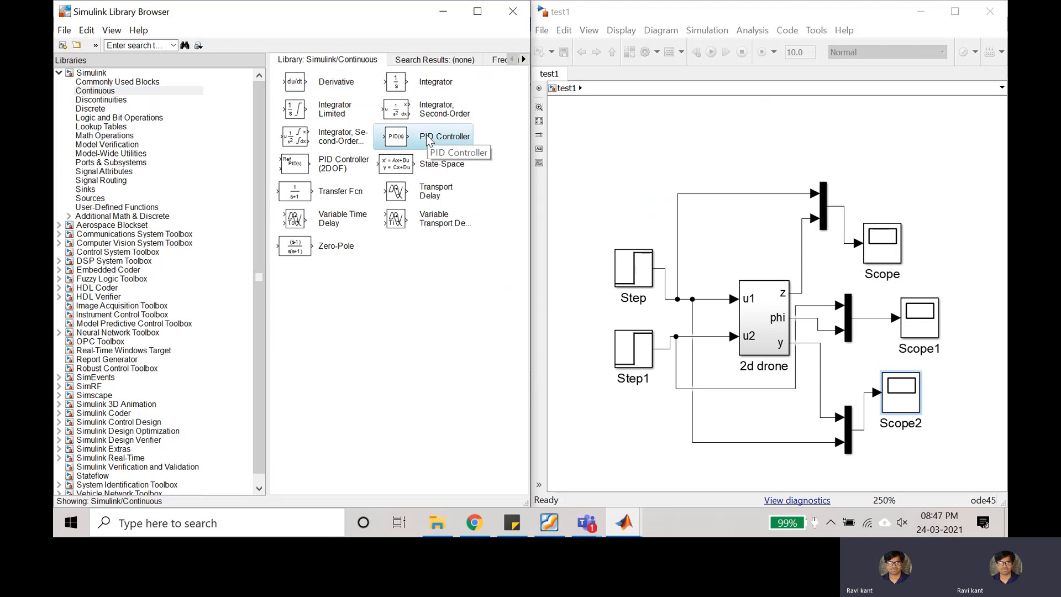
{"action": "left_click", "coordinate": [755, 310]}
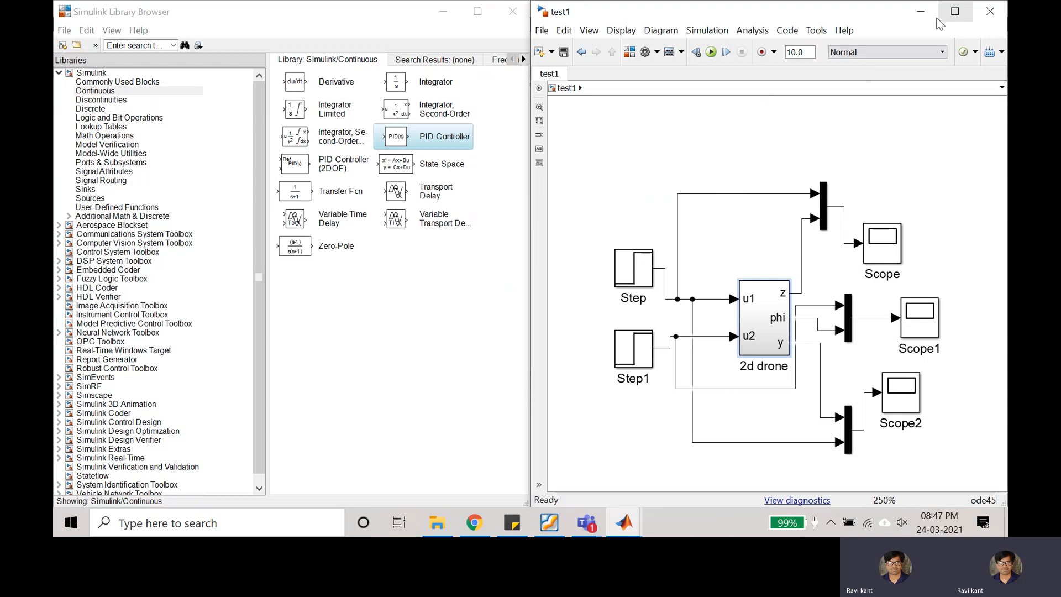
Minimize the test1 model and the library browser, and open drone2DStep.slx from MATLAB's current folder in a maximized window
{"action": "left_click", "coordinate": [920, 11]}
{"action": "left_click", "coordinate": [443, 11]}
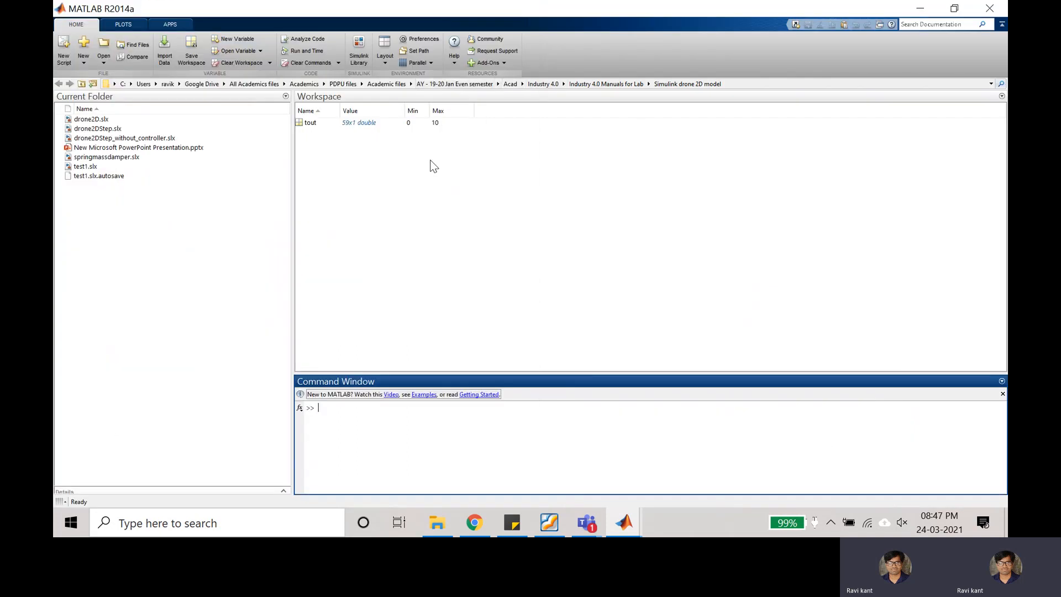
{"action": "left_click", "coordinate": [100, 130]}
{"action": "double_click", "coordinate": [100, 130]}
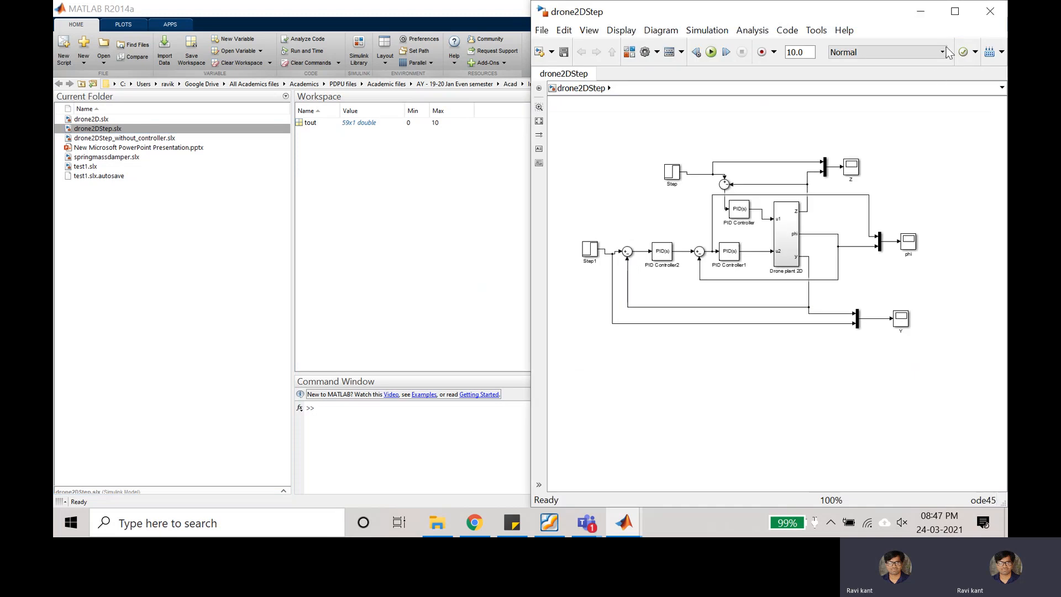
{"action": "left_click", "coordinate": [954, 11]}
{"action": "scroll", "coordinate": [130, 222], "scroll_direction": "up", "scroll_amount": 3}
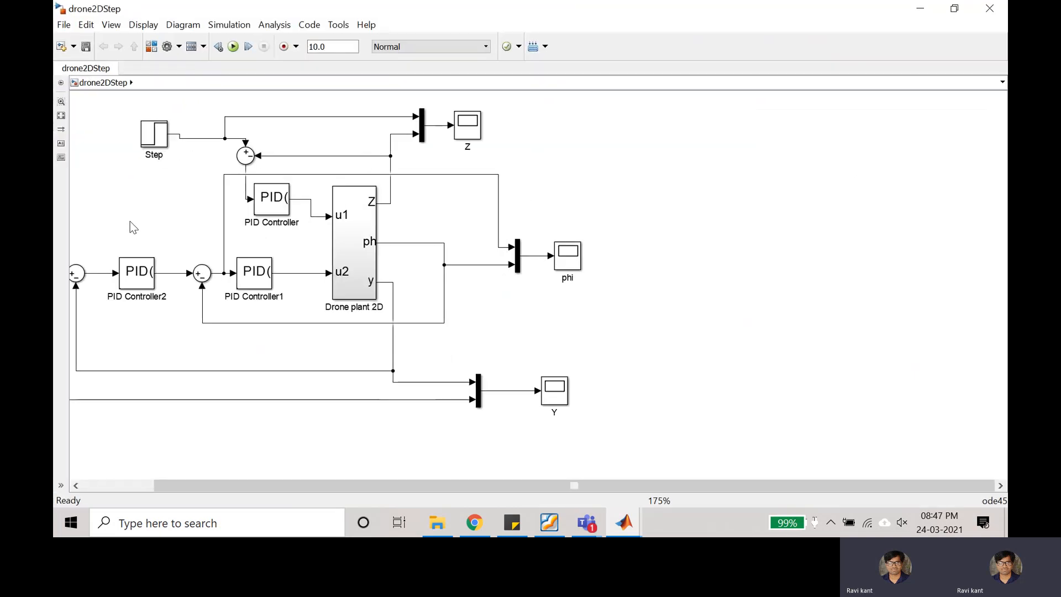
{"action": "scroll", "coordinate": [126, 214], "scroll_direction": "down", "scroll_amount": 2}
{"action": "scroll", "coordinate": [124, 209], "scroll_direction": "up", "scroll_amount": 3}
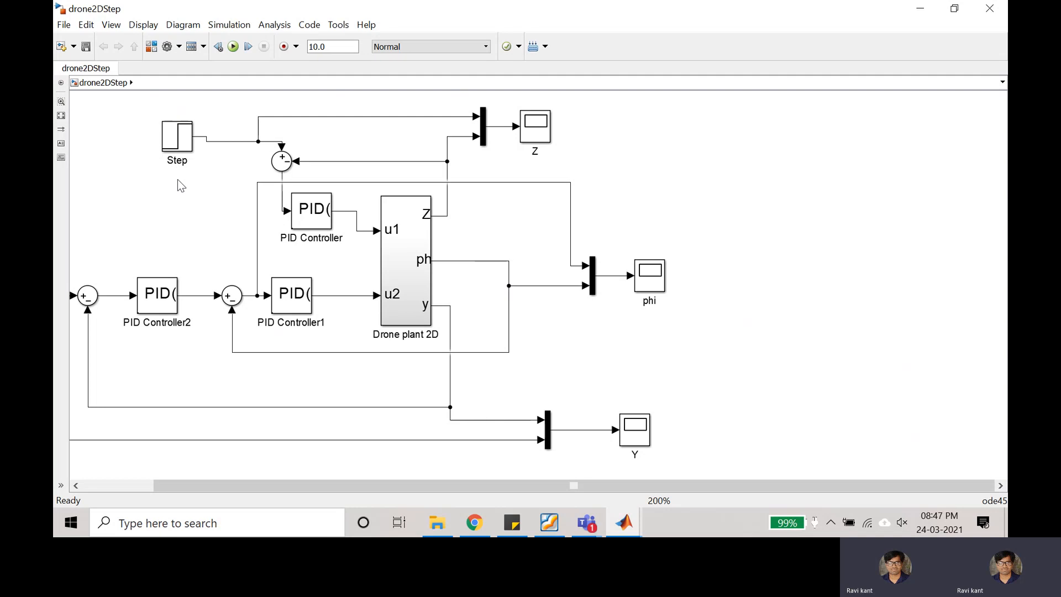
{"action": "left_click_drag", "start_coordinate": [557, 488], "coordinate": [454, 491]}
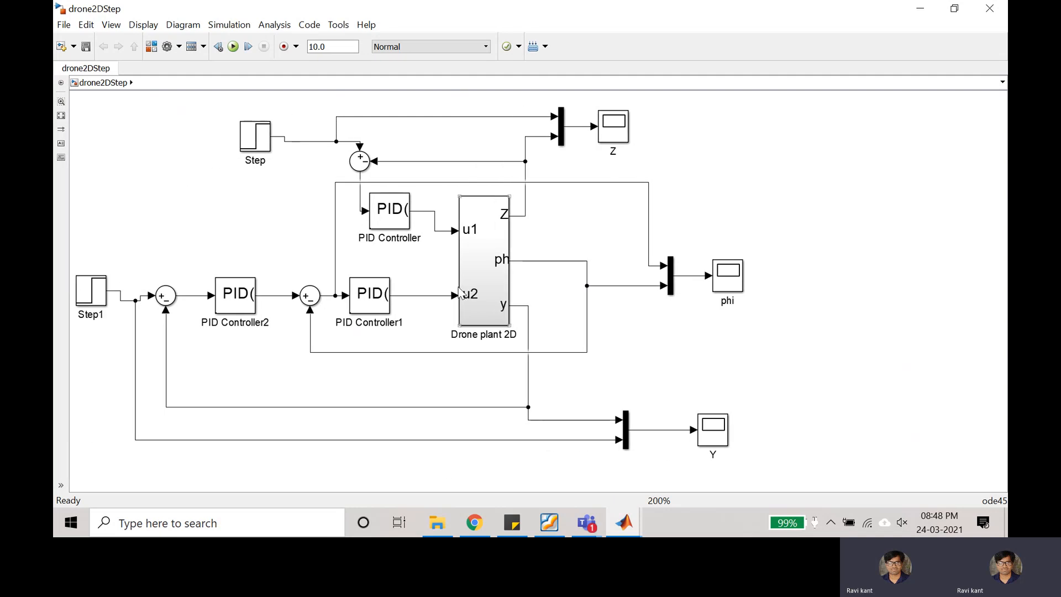
Run the drone2DStep simulation and examine the PID-controlled Z response against its step input on the Z scope at full size
{"action": "left_click", "coordinate": [388, 210]}
{"action": "left_click", "coordinate": [233, 47]}
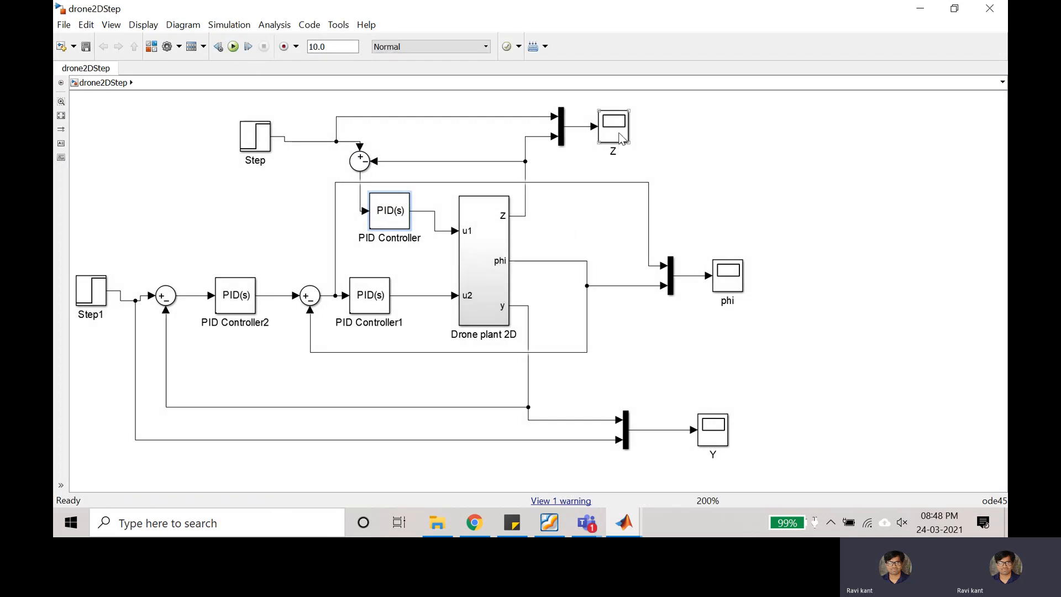
{"action": "double_click", "coordinate": [617, 136]}
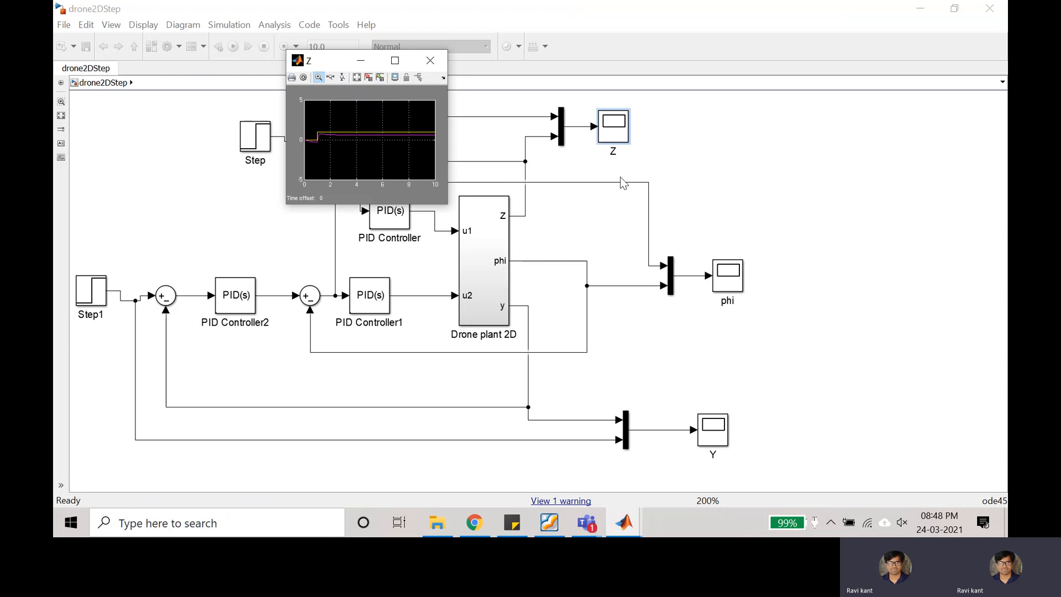
{"action": "left_click", "coordinate": [394, 61]}
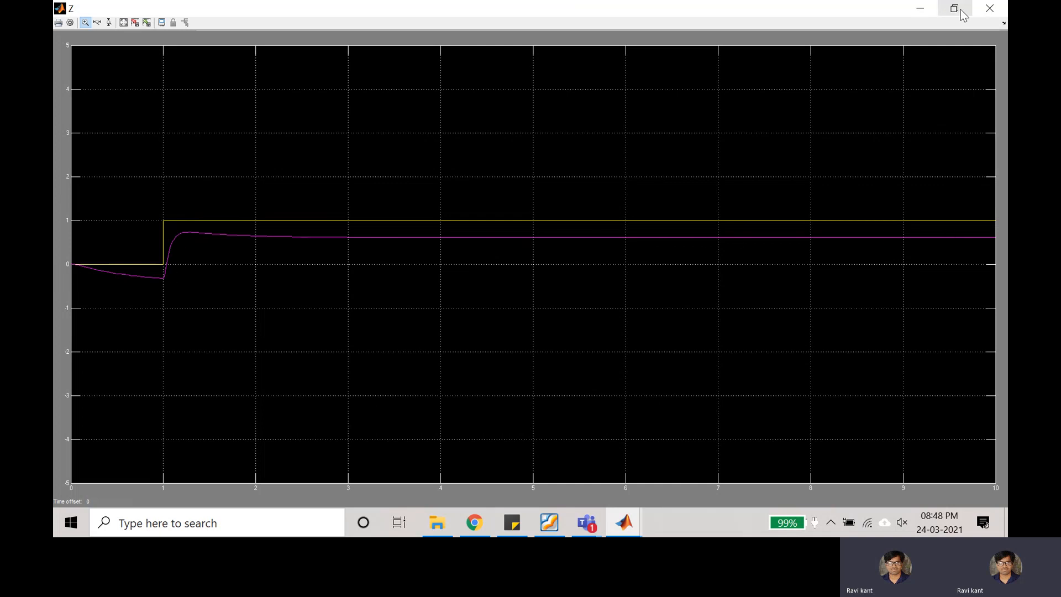
{"action": "left_click", "coordinate": [989, 8]}
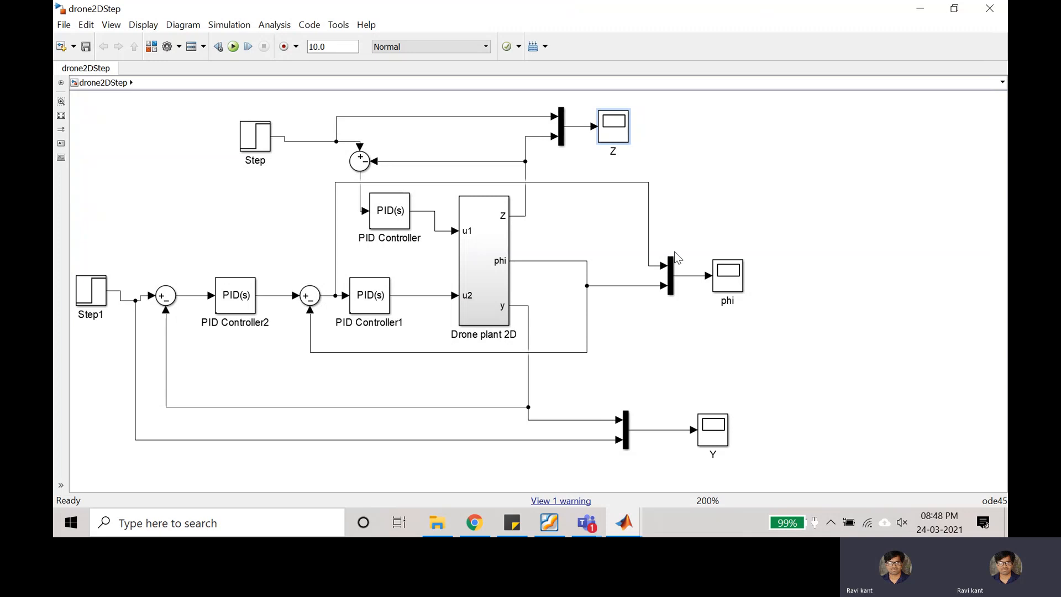
Examine the phi response on the phi scope at full size, and close the scope
{"action": "double_click", "coordinate": [729, 279]}
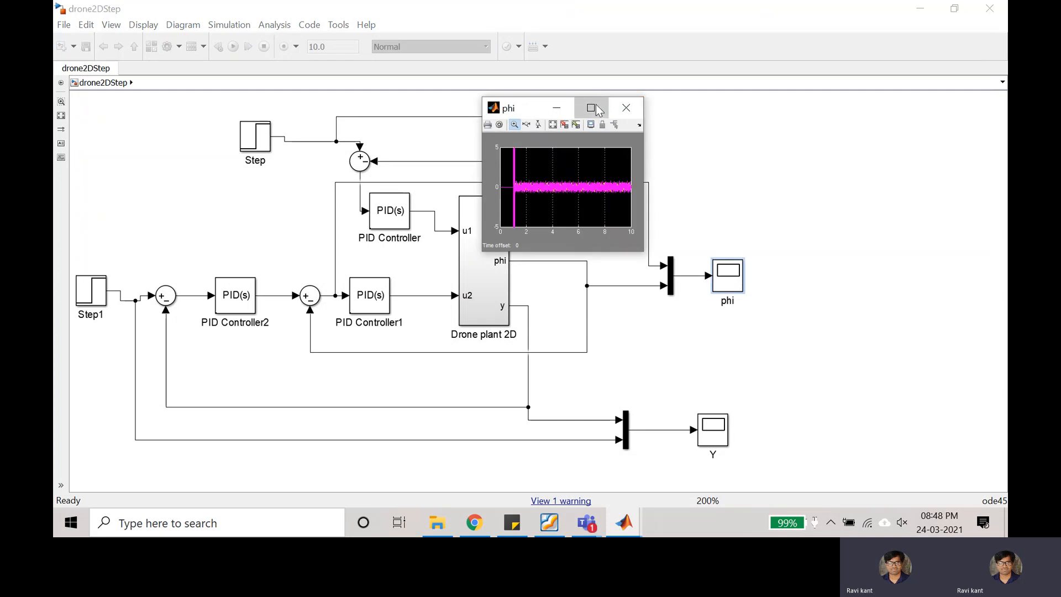
{"action": "left_click", "coordinate": [589, 109]}
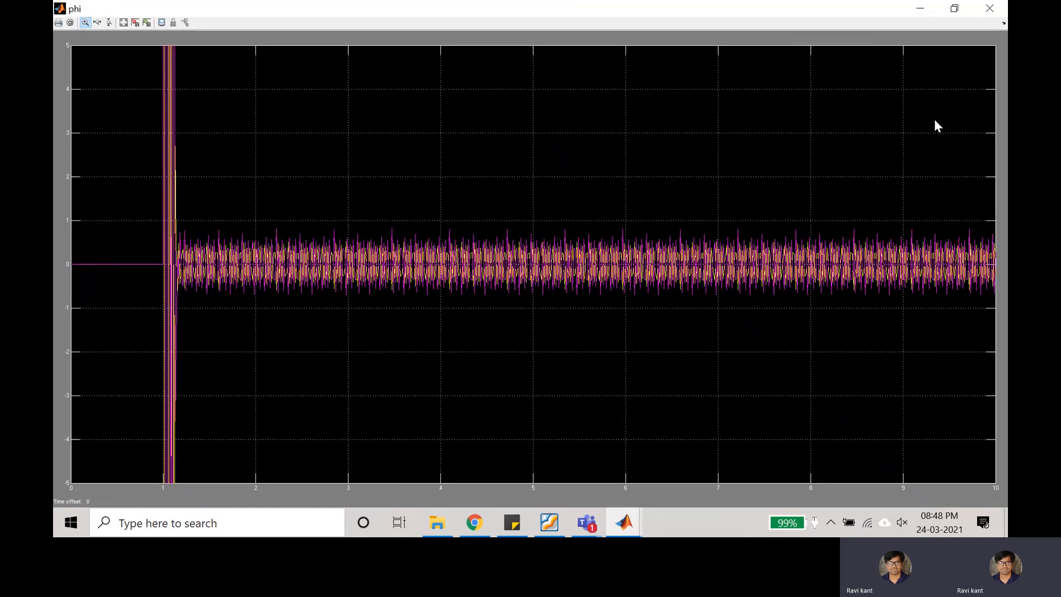
{"action": "left_click", "coordinate": [954, 8]}
{"action": "left_click", "coordinate": [627, 109]}
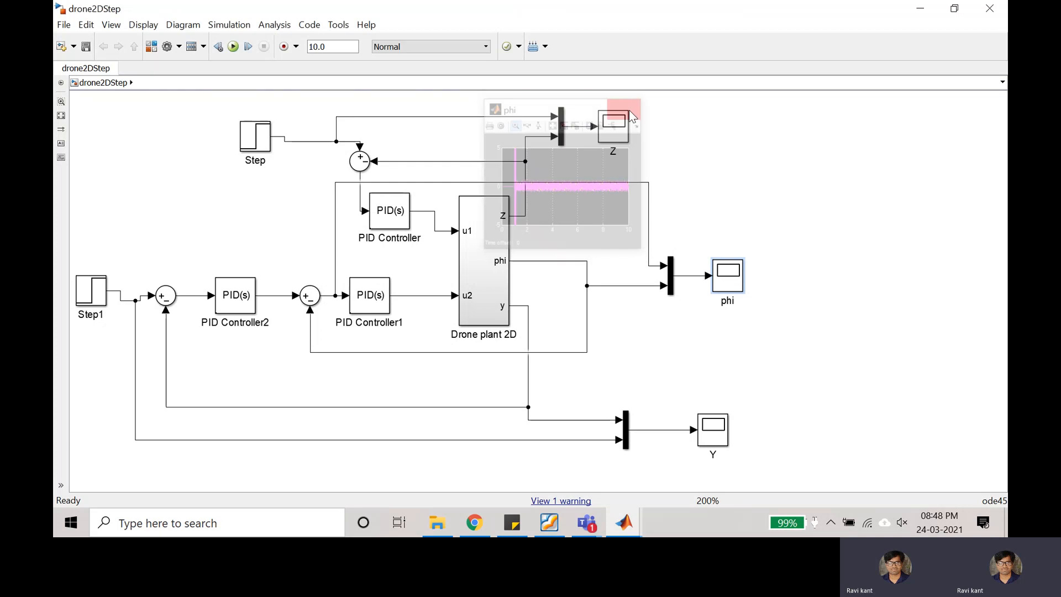
Examine the Y response against its step input on the Y scope at full size, and close the scope
{"action": "double_click", "coordinate": [711, 434]}
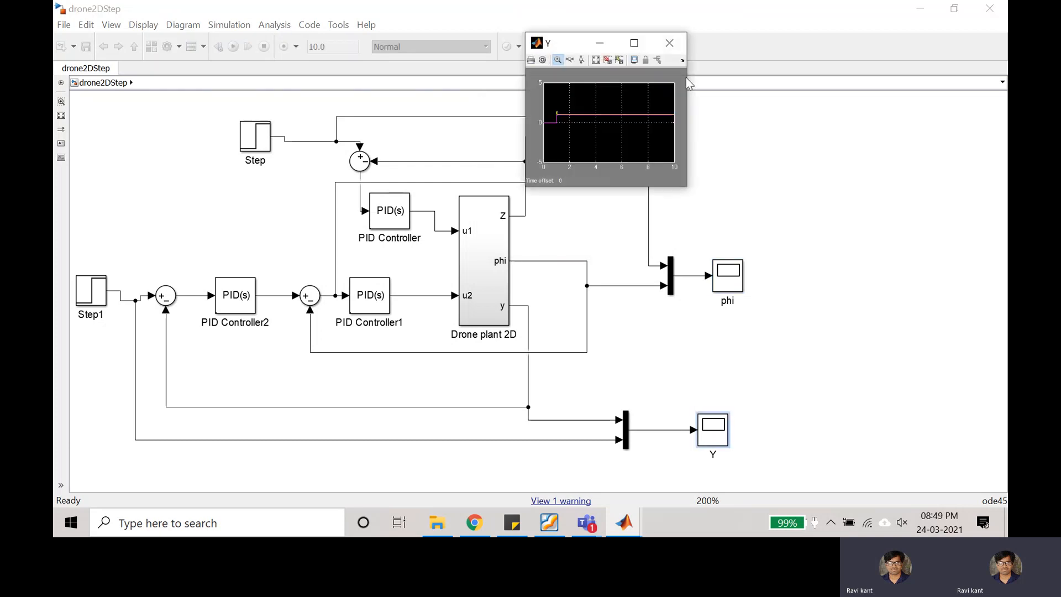
{"action": "left_click", "coordinate": [662, 36]}
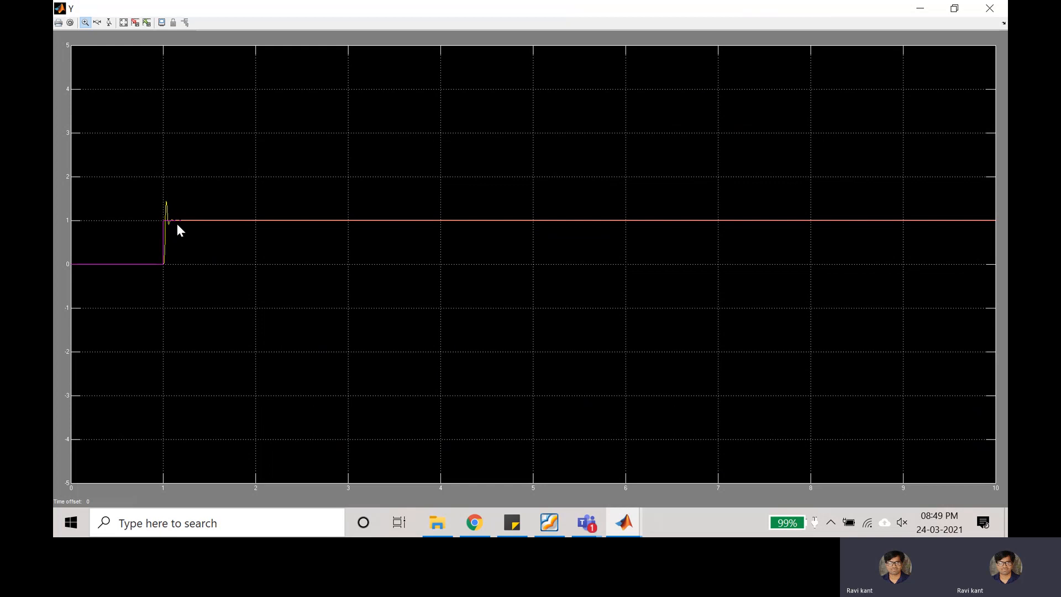
{"action": "left_click", "coordinate": [954, 8]}
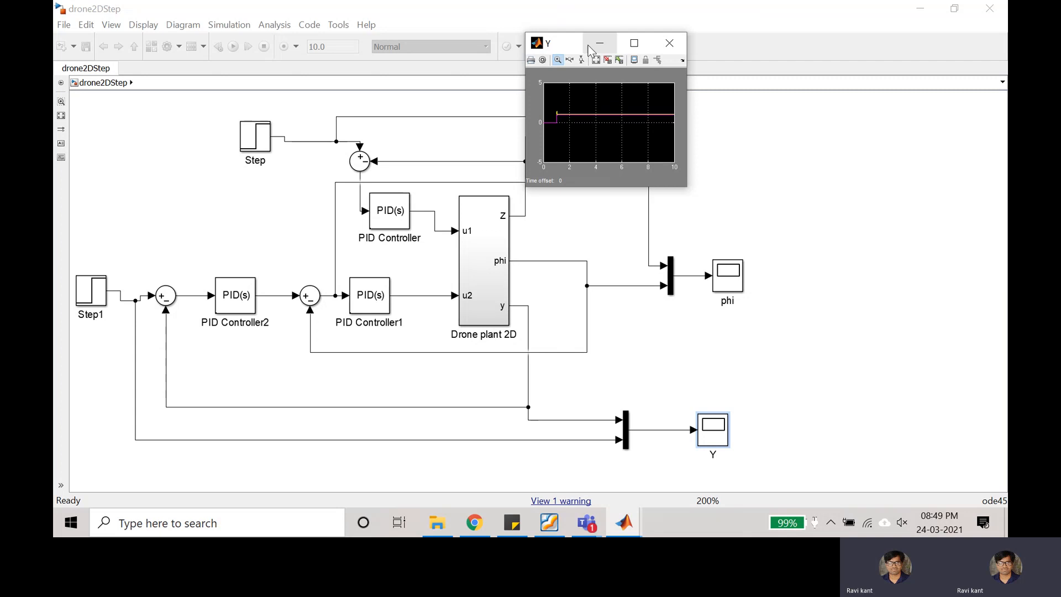
{"action": "left_click", "coordinate": [634, 43]}
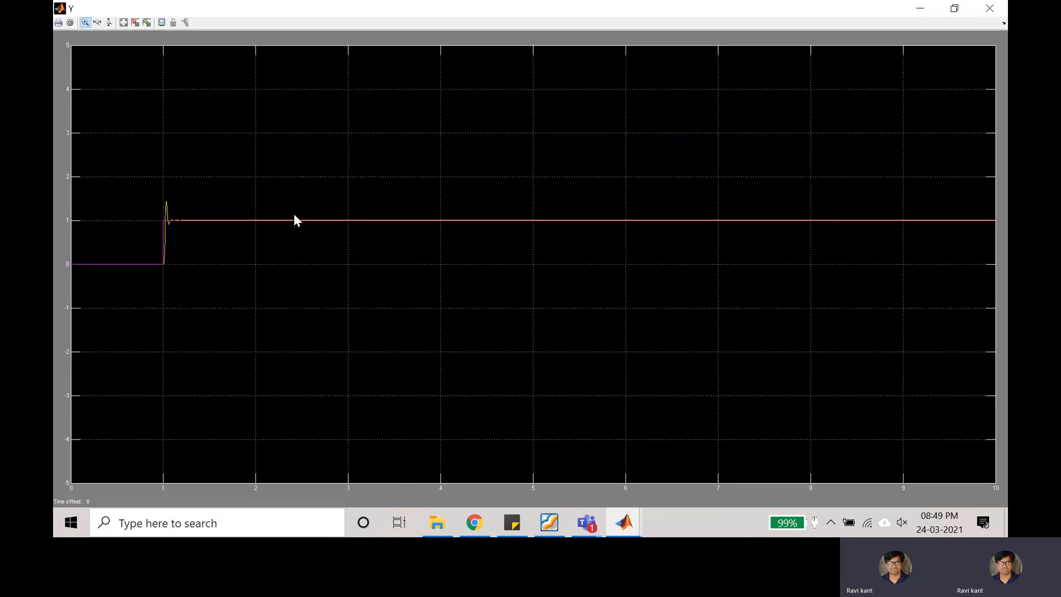
{"action": "left_click", "coordinate": [954, 8]}
{"action": "left_click", "coordinate": [668, 47]}
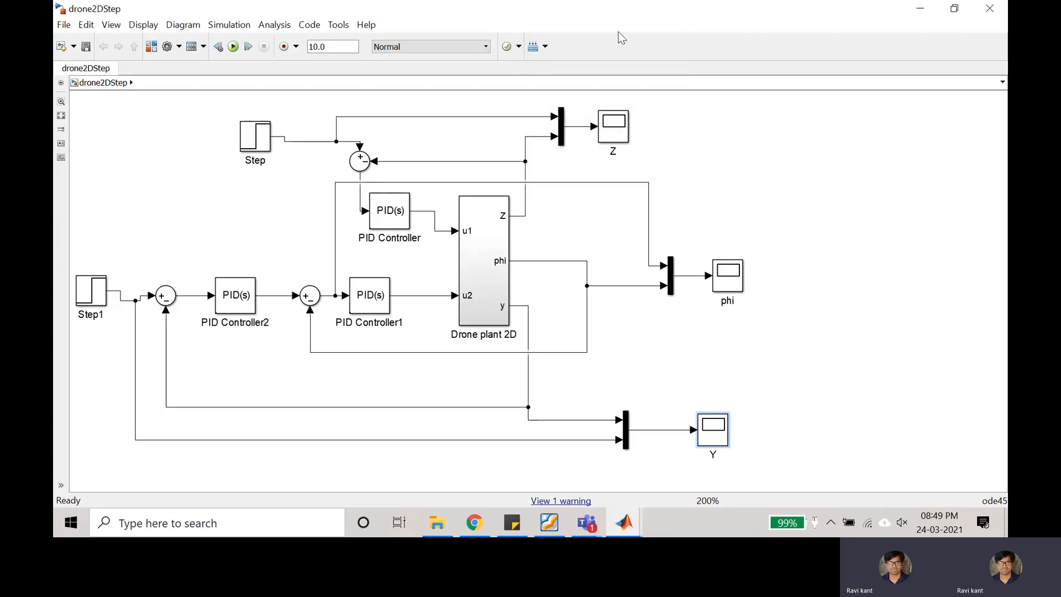
Restore the drone2DStep window to its smaller size, examine the PID feedback loops around the Drone plant 2D block, and close the model
{"action": "double_click", "coordinate": [597, 10]}
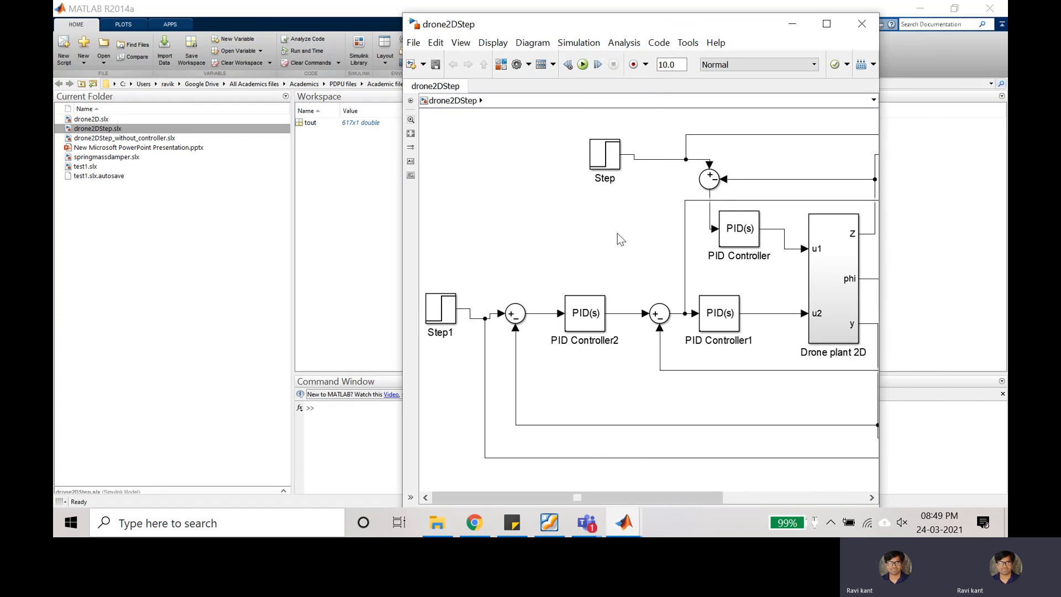
{"action": "scroll", "coordinate": [705, 249], "scroll_direction": "down", "scroll_amount": 3}
{"action": "scroll", "coordinate": [801, 285], "scroll_direction": "down", "scroll_amount": 2}
{"action": "scroll", "coordinate": [828, 273], "scroll_direction": "up", "scroll_amount": 4}
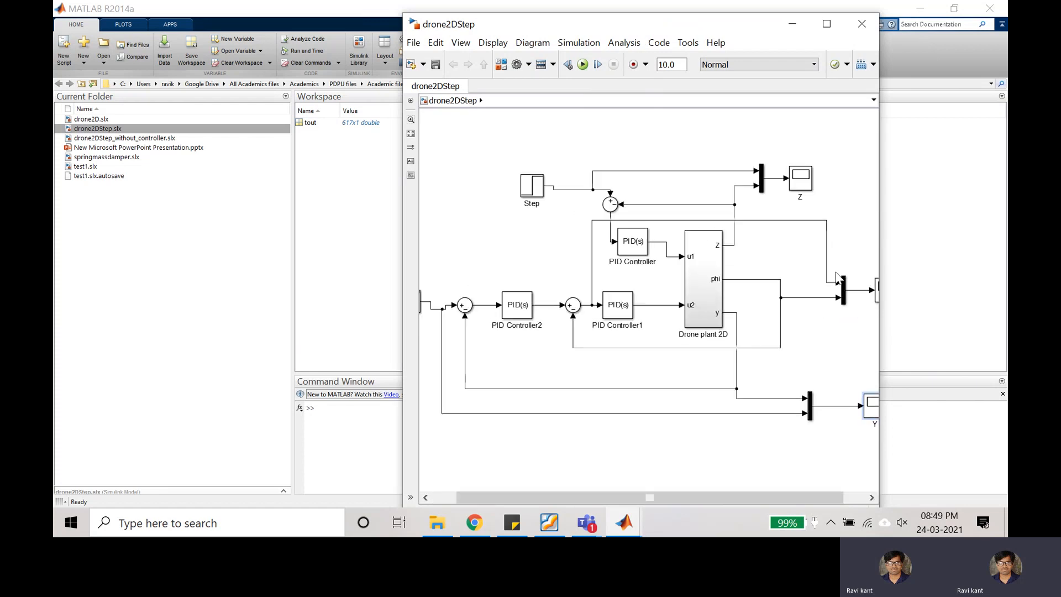
{"action": "scroll", "coordinate": [641, 234], "scroll_direction": "down", "scroll_amount": 2}
{"action": "scroll", "coordinate": [658, 239], "scroll_direction": "up", "scroll_amount": 4}
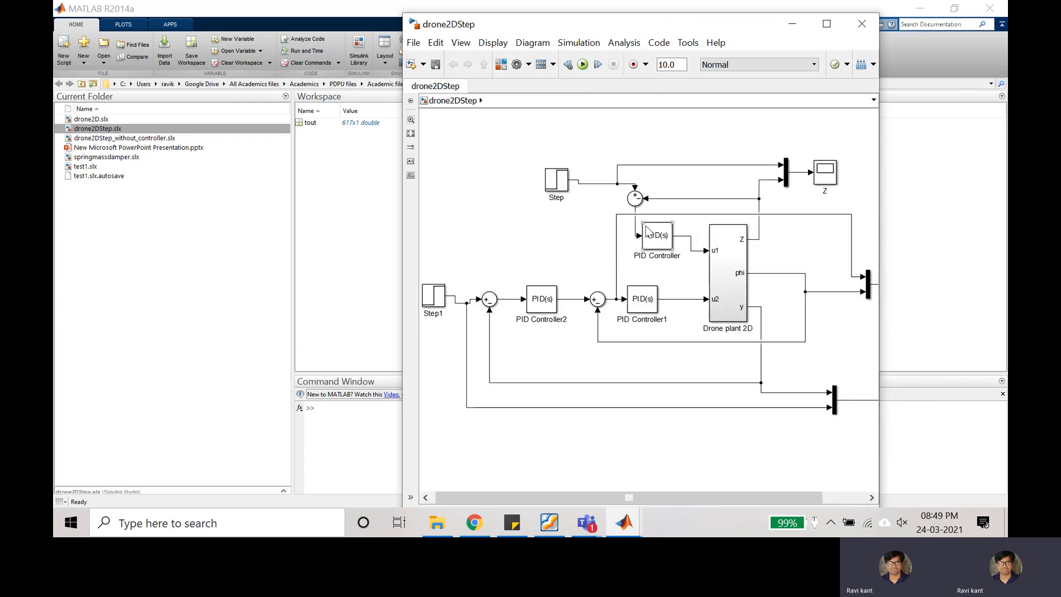
{"action": "scroll", "coordinate": [770, 250], "scroll_direction": "down", "scroll_amount": 3}
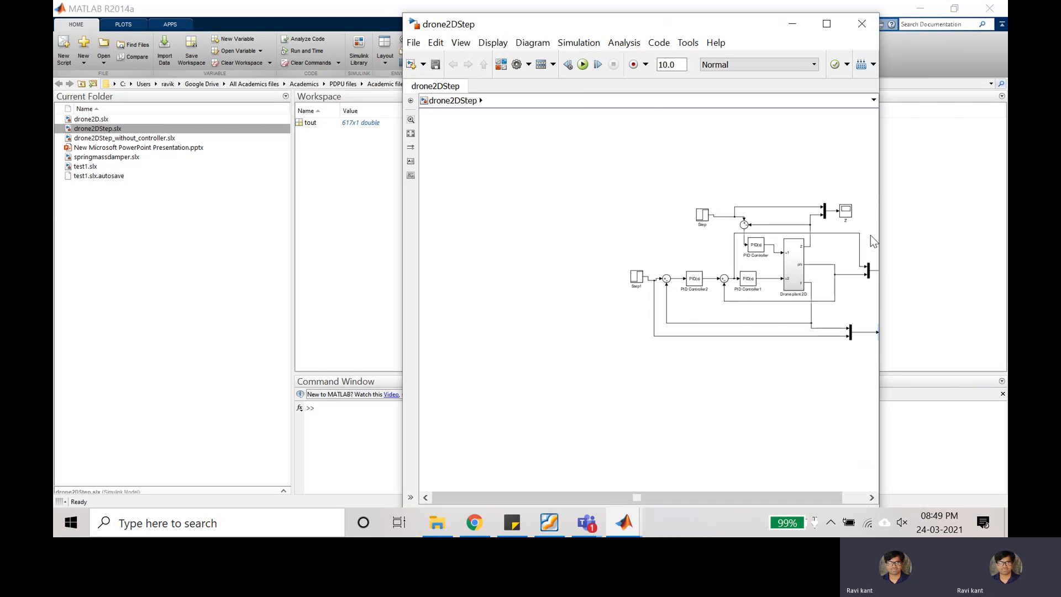
{"action": "scroll", "coordinate": [872, 241], "scroll_direction": "up", "scroll_amount": 1}
{"action": "scroll", "coordinate": [871, 241], "scroll_direction": "up", "scroll_amount": 1}
{"action": "scroll", "coordinate": [852, 249], "scroll_direction": "down", "scroll_amount": 1}
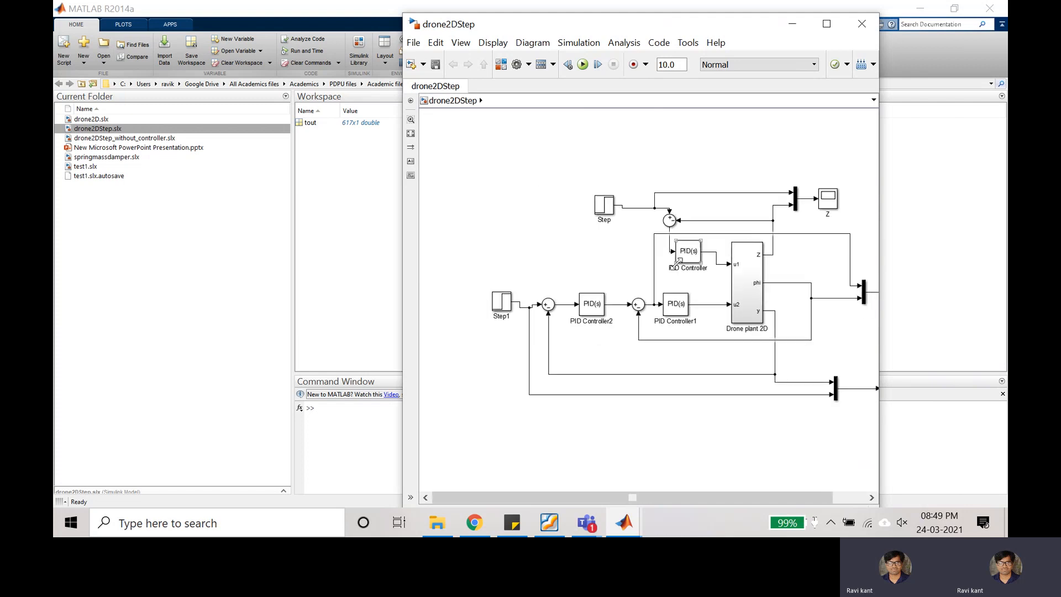
{"action": "left_click", "coordinate": [638, 304]}
{"action": "left_click", "coordinate": [572, 197]}
{"action": "scroll", "coordinate": [677, 188], "scroll_direction": "down", "scroll_amount": 2}
{"action": "scroll", "coordinate": [732, 207], "scroll_direction": "up", "scroll_amount": 3}
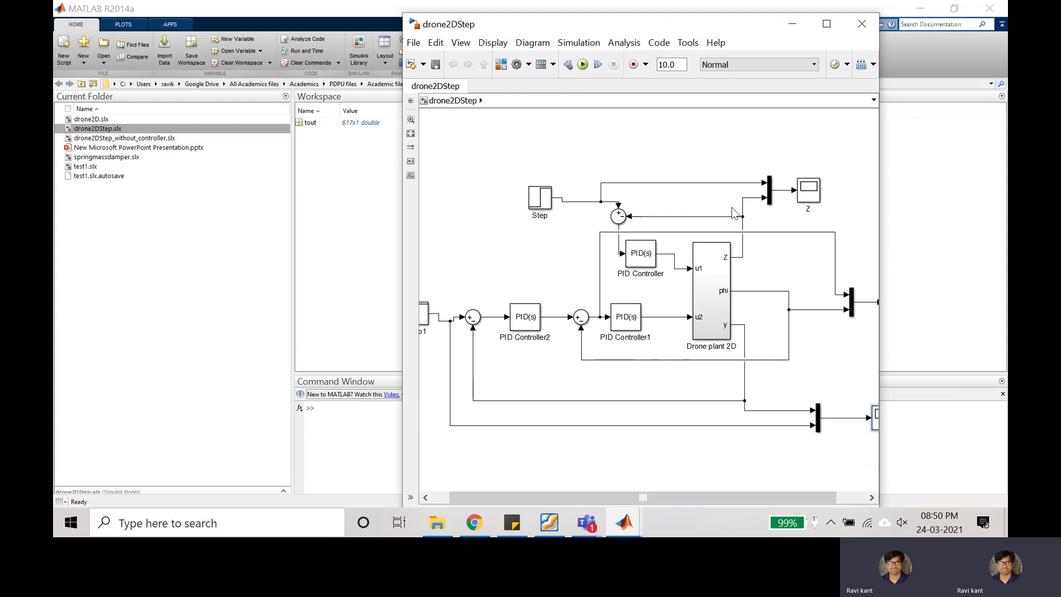
{"action": "scroll", "coordinate": [718, 213], "scroll_direction": "down", "scroll_amount": 2}
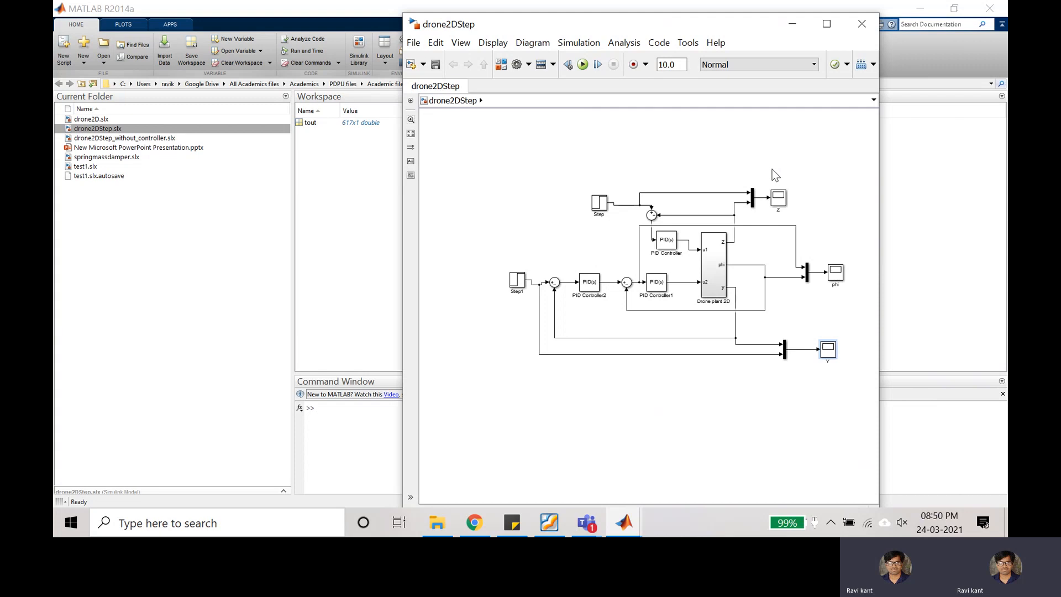
{"action": "scroll", "coordinate": [772, 169], "scroll_direction": "up", "scroll_amount": 1}
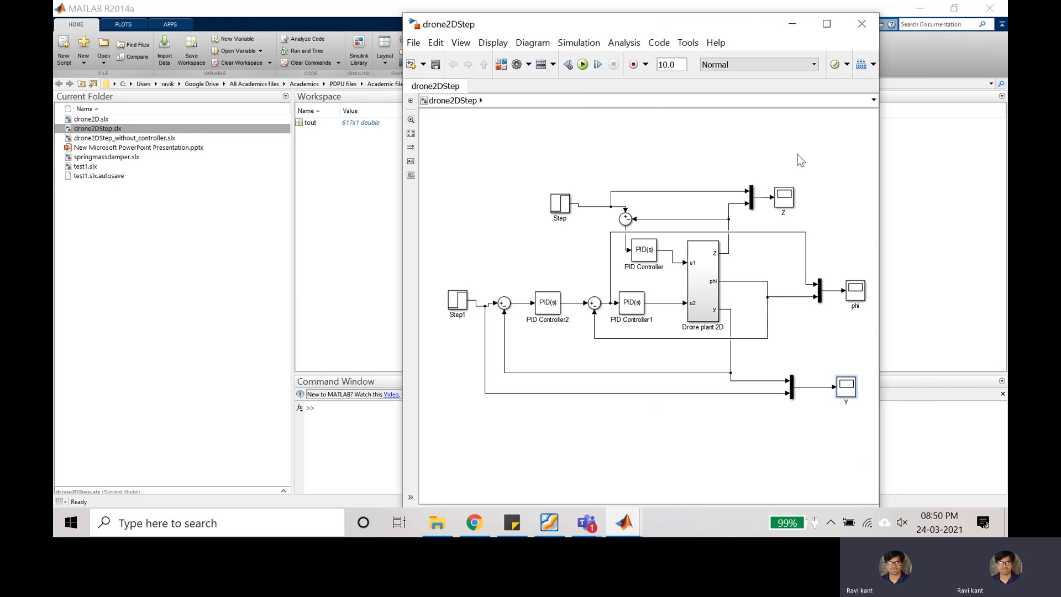
{"action": "left_click", "coordinate": [862, 24]}
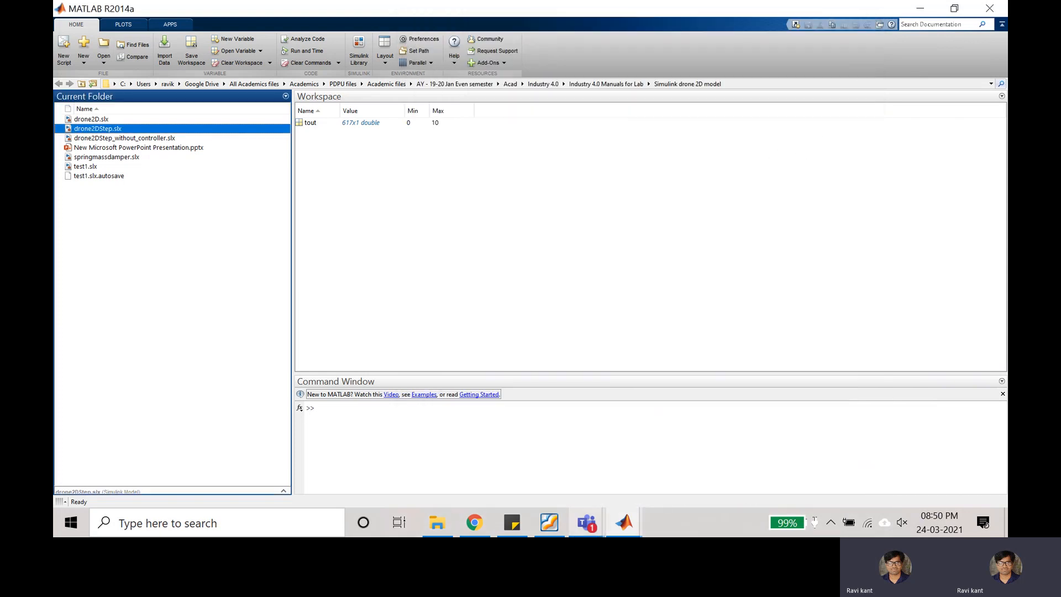
Switch to the 2D drone simulation PDF in Foxit Reader and review the page 2 instructions and Figure 4 of the controlled drone plant
{"action": "left_click", "coordinate": [550, 522]}
{"action": "scroll", "coordinate": [601, 296], "scroll_direction": "down", "scroll_amount": 1}
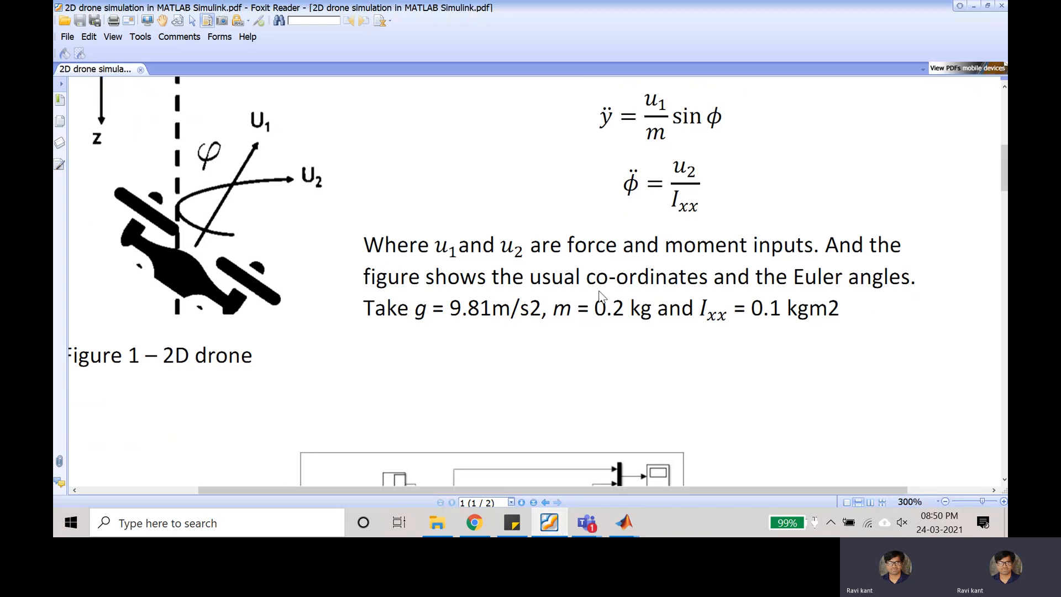
{"action": "scroll", "coordinate": [599, 286], "scroll_direction": "down", "scroll_amount": 5}
{"action": "scroll", "coordinate": [599, 286], "scroll_direction": "down", "scroll_amount": 5}
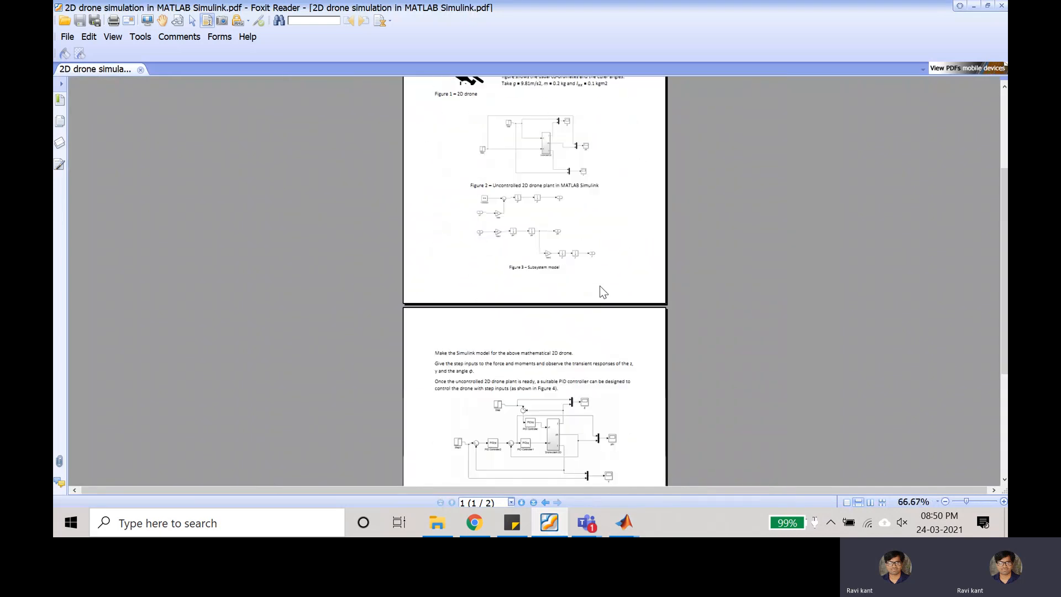
{"action": "scroll", "coordinate": [554, 312], "scroll_direction": "up", "scroll_amount": 2}
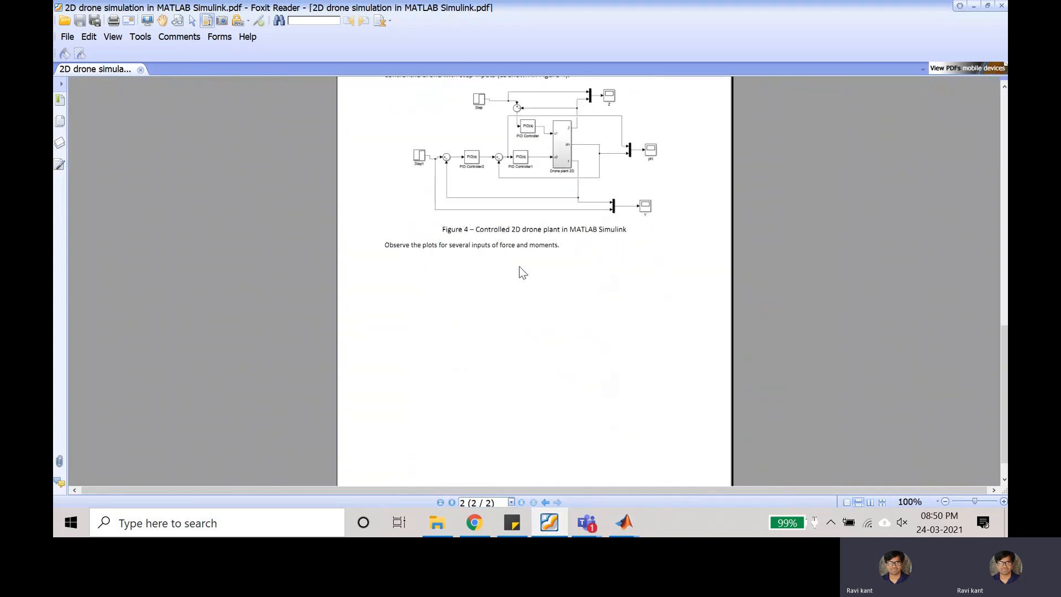
{"action": "scroll", "coordinate": [527, 280], "scroll_direction": "up", "scroll_amount": 2}
{"action": "scroll", "coordinate": [463, 277], "scroll_direction": "down", "scroll_amount": 2}
{"action": "scroll", "coordinate": [456, 354], "scroll_direction": "up", "scroll_amount": 2}
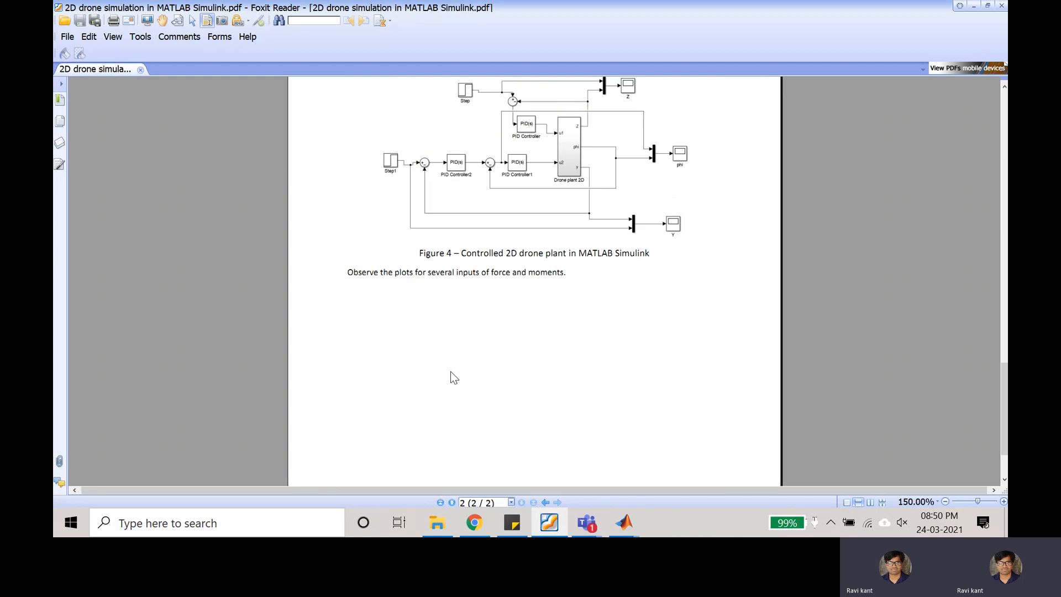
{"action": "scroll", "coordinate": [452, 273], "scroll_direction": "up", "scroll_amount": 3}
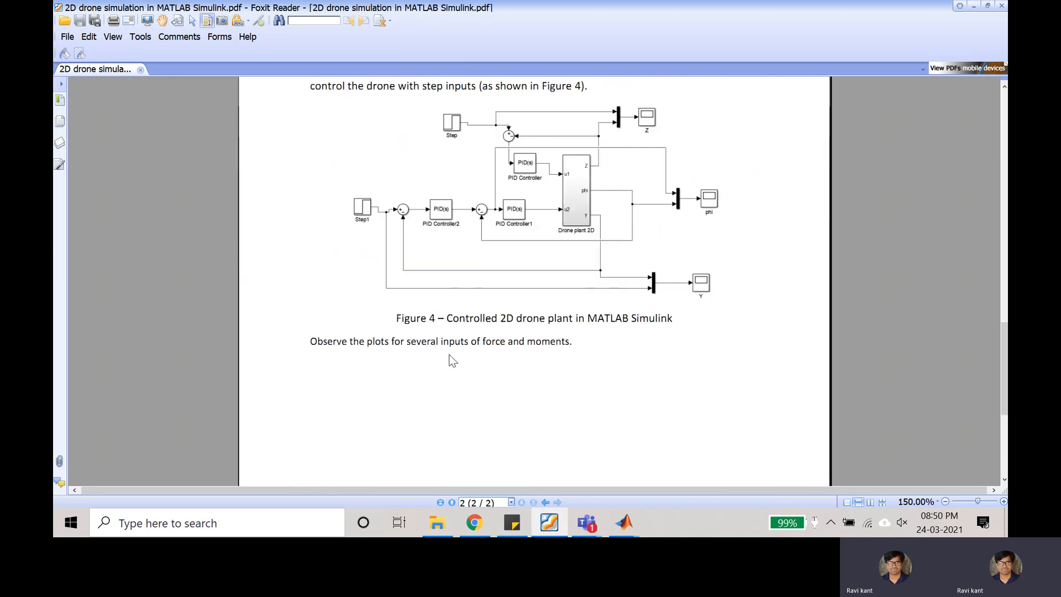
{"action": "scroll", "coordinate": [599, 334], "scroll_direction": "up", "scroll_amount": 2}
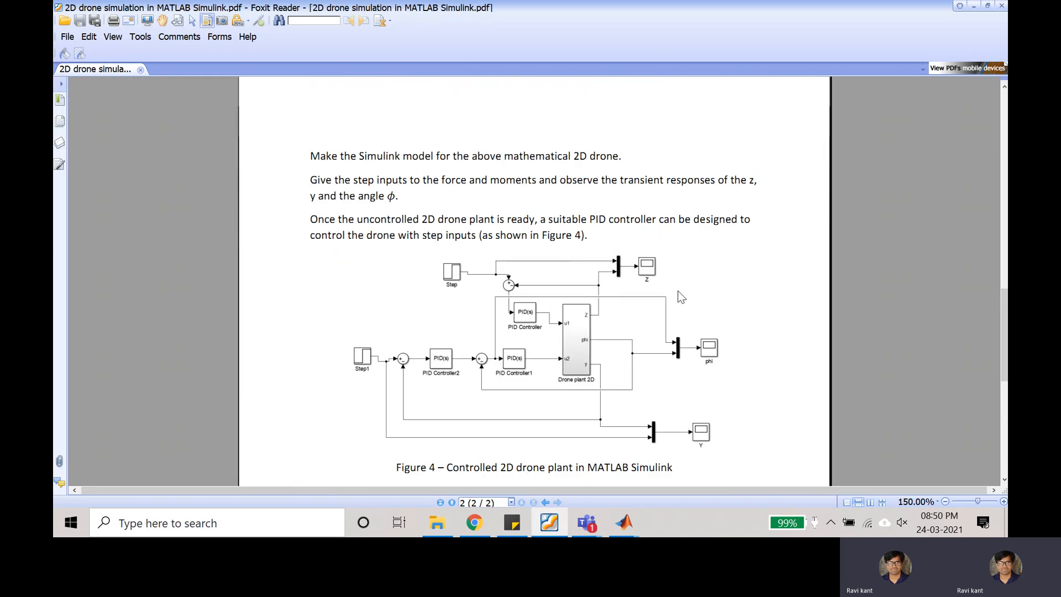